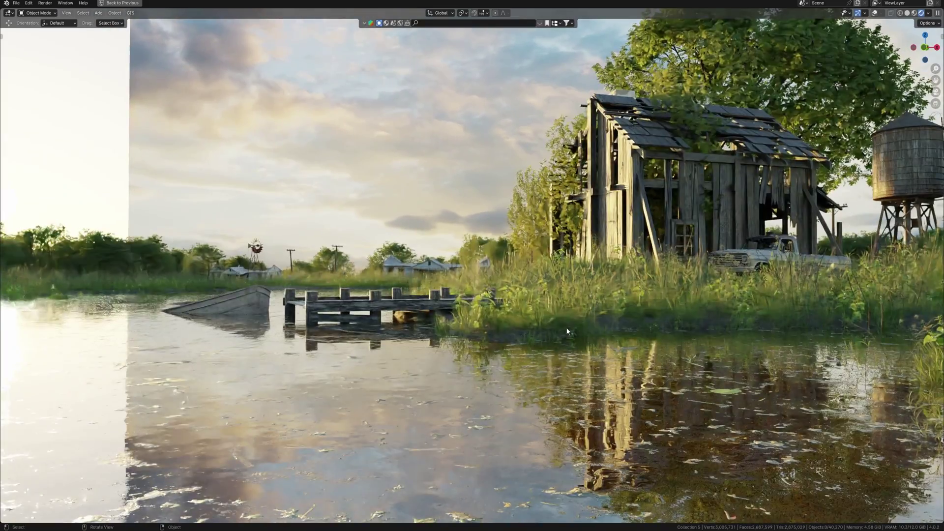
middle_drag(566, 326, 616, 333)
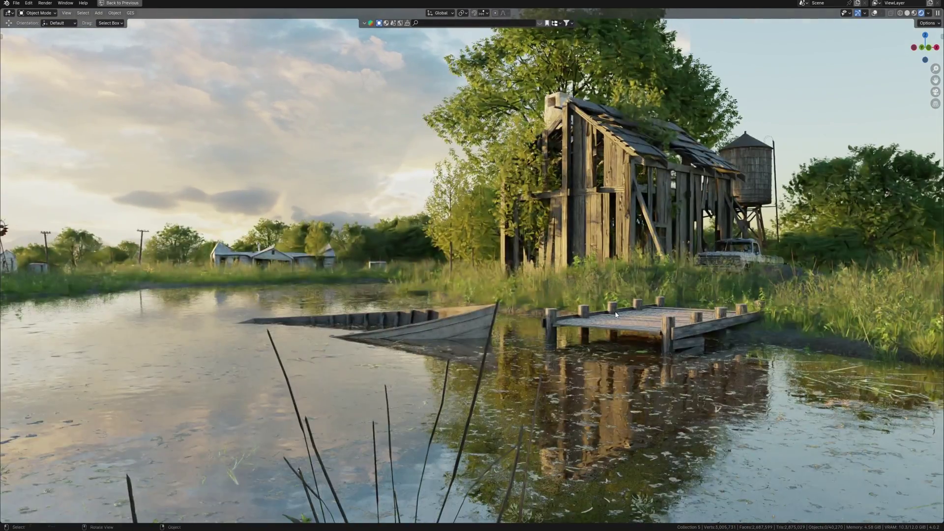
middle_drag(618, 311, 590, 320)
shift+middle_drag(762, 280, 626, 330)
scroll(625, 331, up, 2)
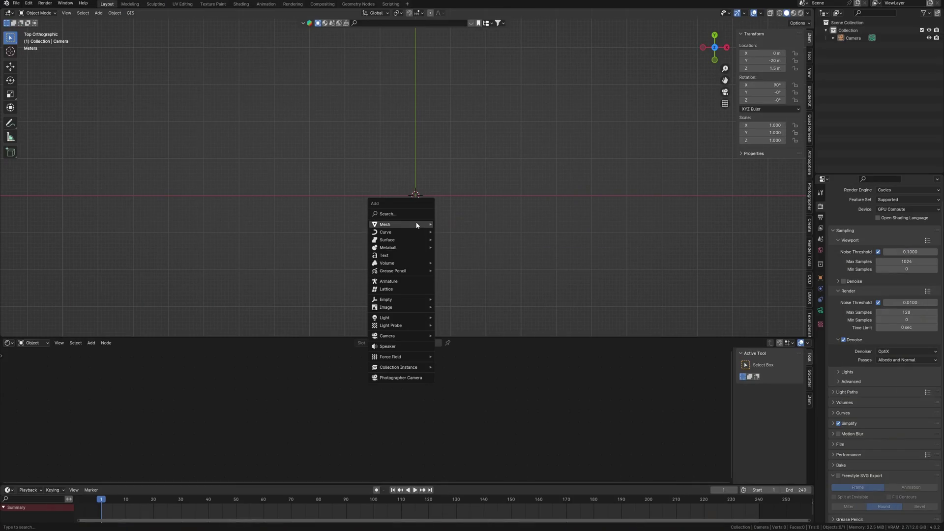
- Add a Landscape mesh at the world origin and apply the "lakes 2" operator preset to it
mouse_move(417, 225)
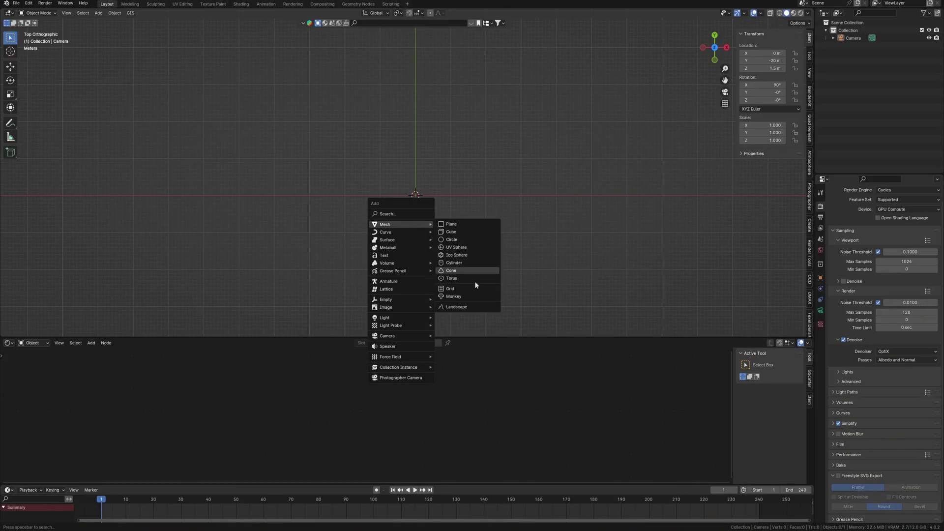
click(464, 307)
click(491, 263)
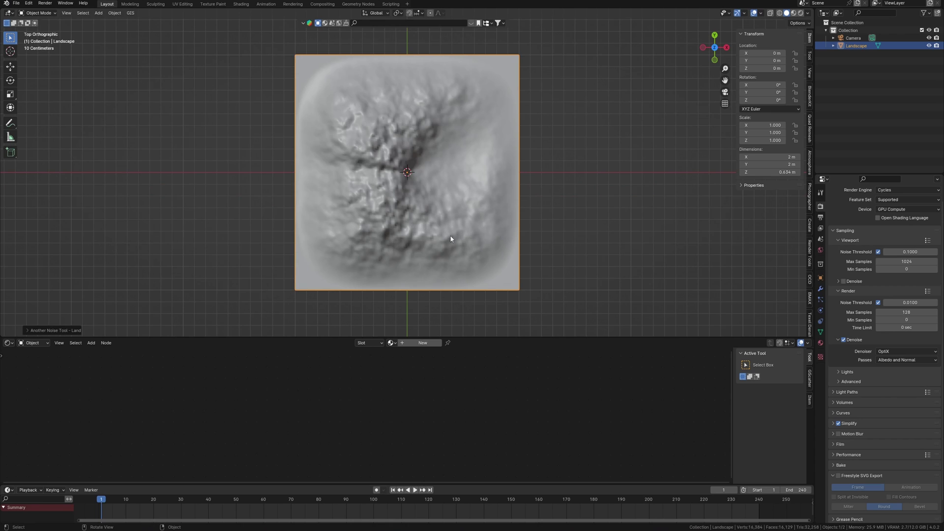
click(30, 331)
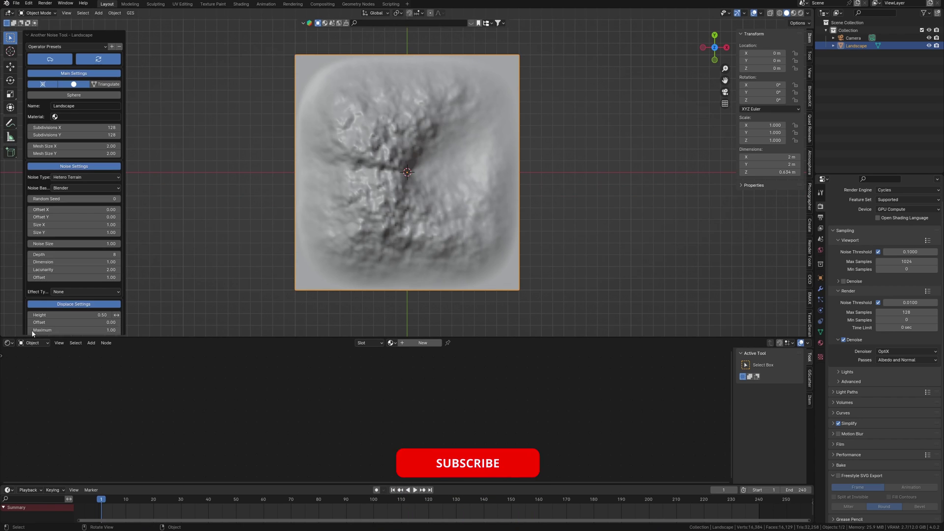
click(68, 46)
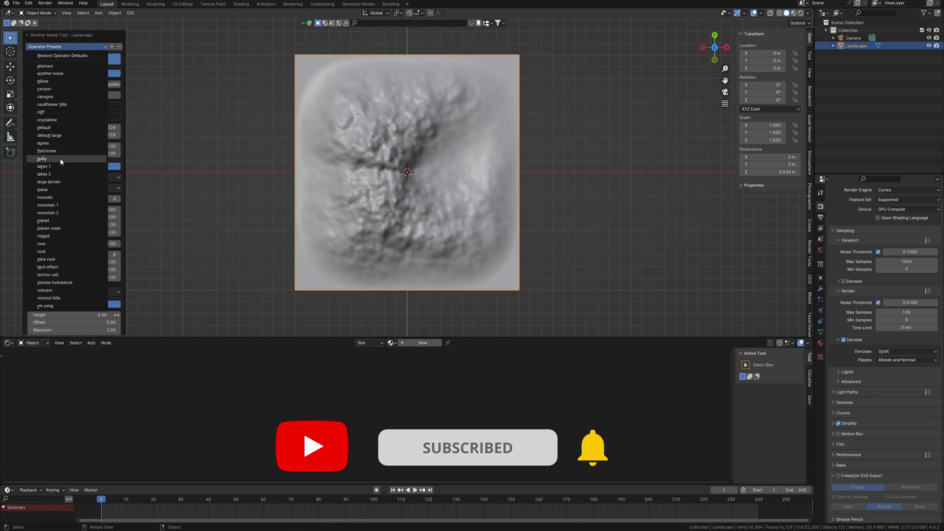
click(66, 174)
- Select the flat water plane of the landscape and lower it along the Z axis with the Move tool
middle_drag(411, 228, 464, 167)
click(441, 210)
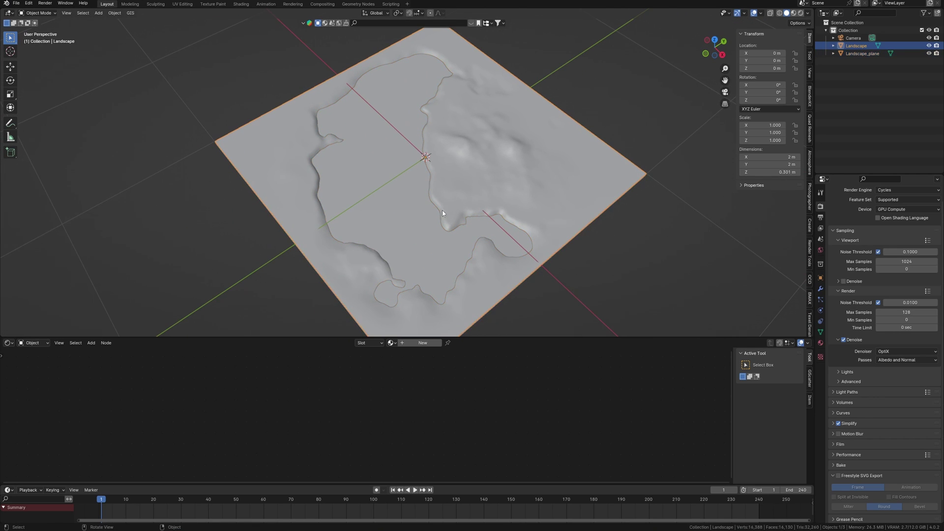
click(438, 215)
click(466, 207)
middle_drag(438, 218, 460, 196)
click(424, 196)
key(shift+space)
key(g)
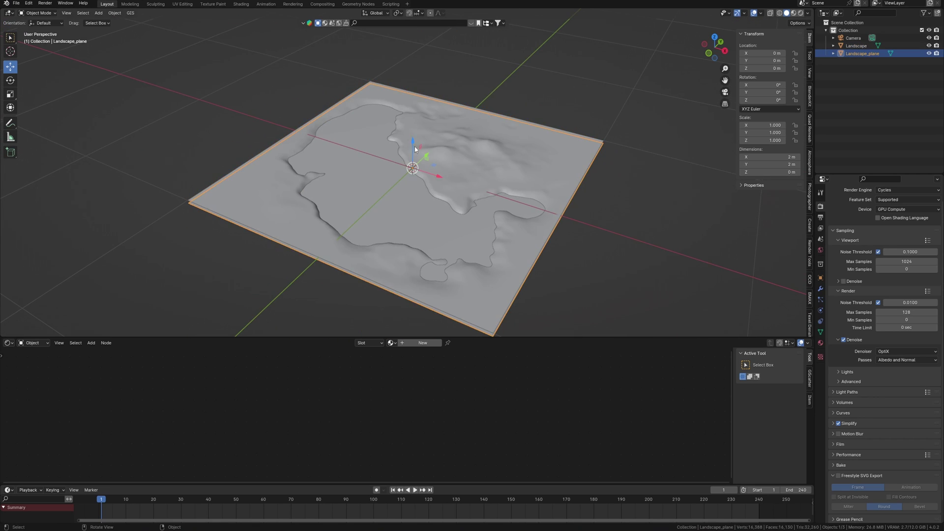
drag(412, 137, 412, 177)
scroll(468, 211, down, 2)
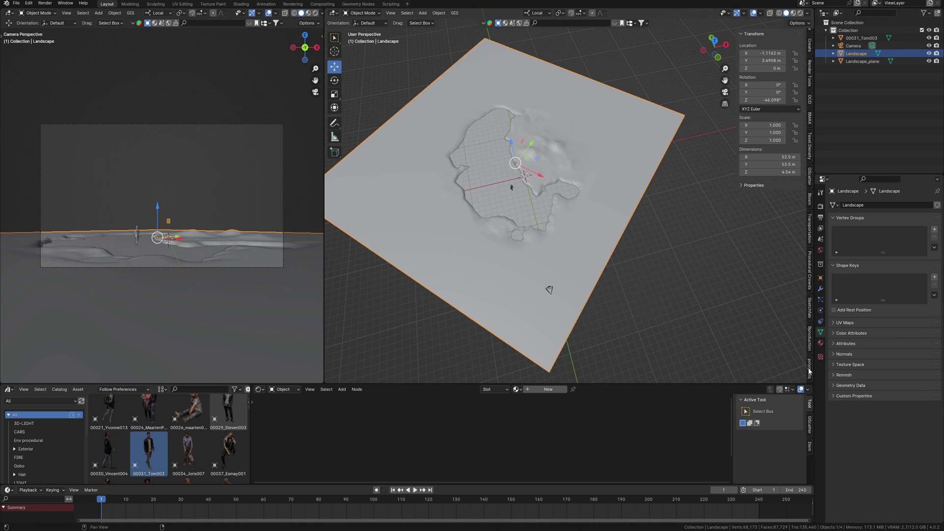
click(810, 370)
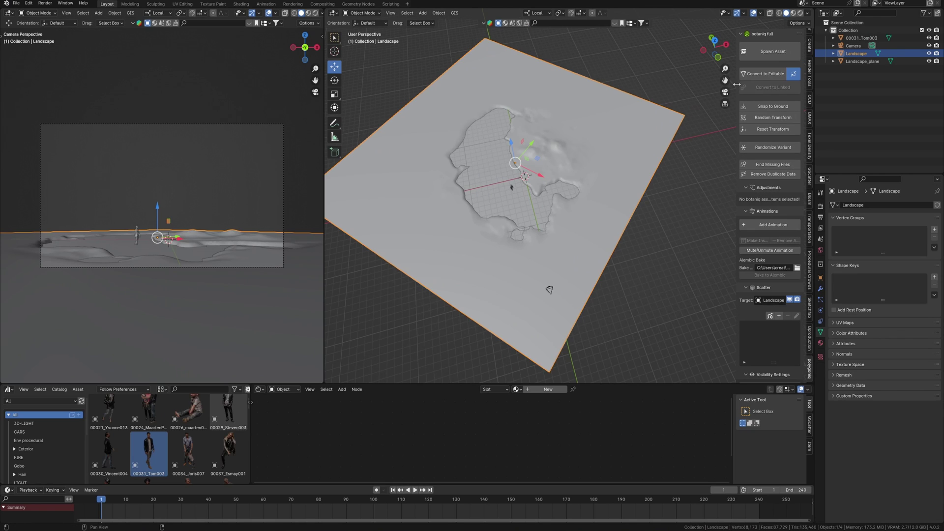
scroll(761, 304, down, 1)
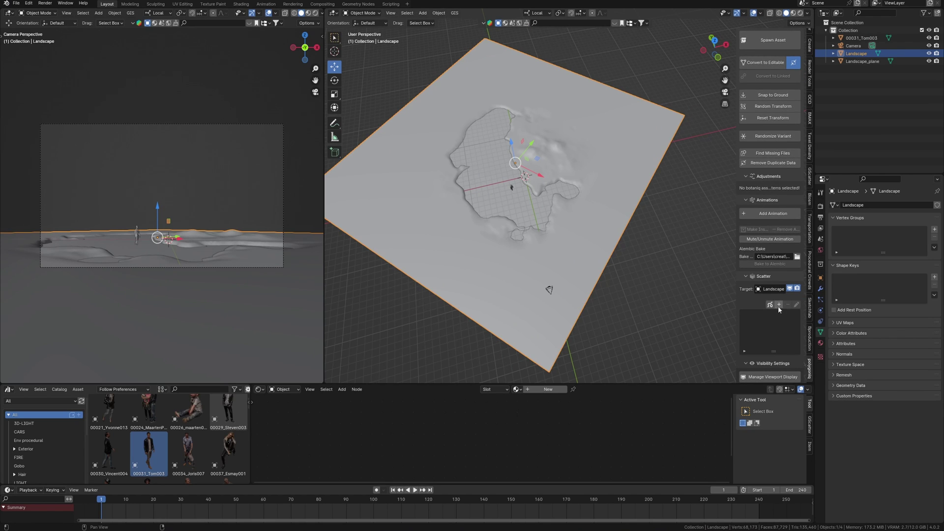
click(778, 305)
click(763, 378)
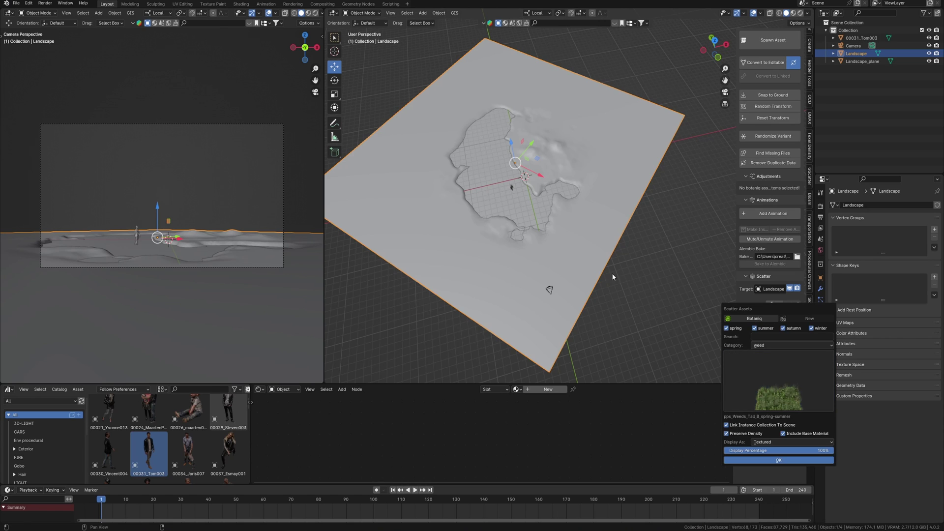
- Weight-paint a wide full-strength band on the landscape around the lake from the top view, and return to Object Mode
key(KP_7)
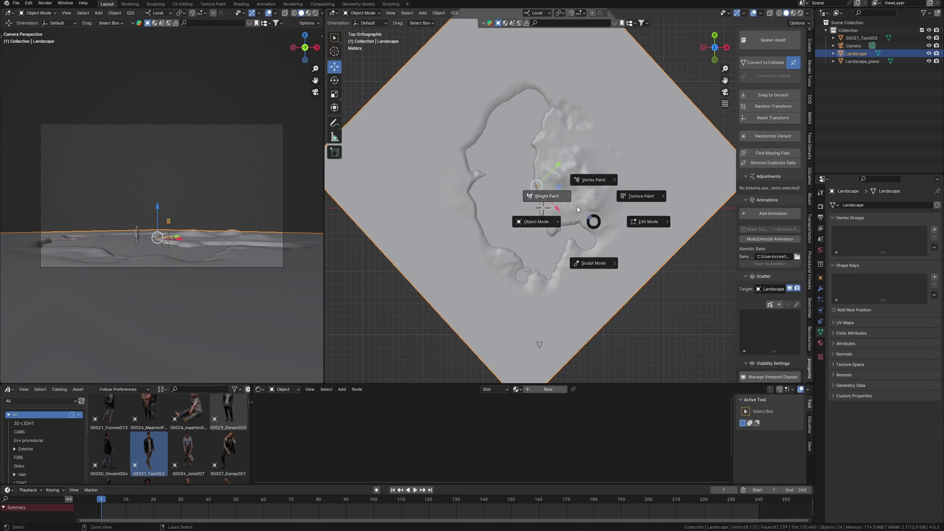
click(560, 197)
drag(585, 183, 573, 189)
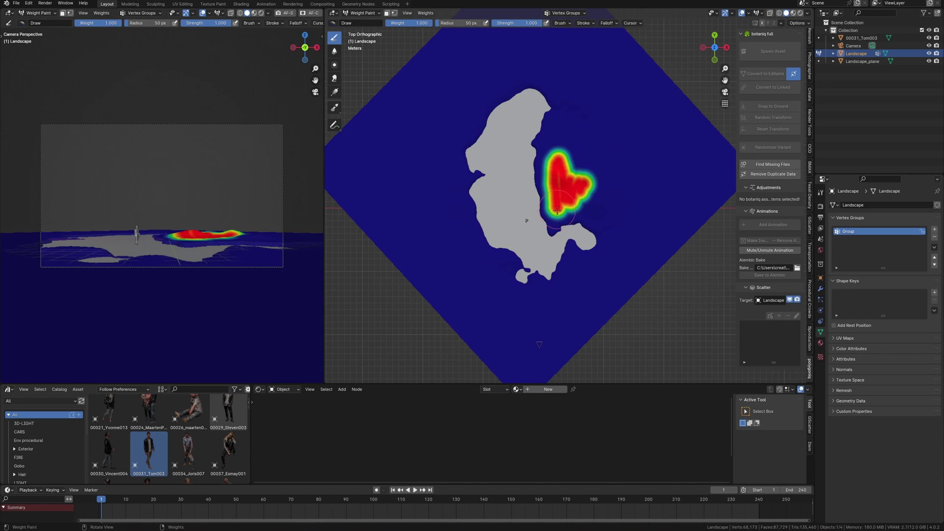
mouse_move(599, 251)
mouse_down()
mouse_move(566, 275)
mouse_move(521, 283)
mouse_move(472, 273)
mouse_move(452, 172)
mouse_move(501, 54)
mouse_move(560, 148)
mouse_move(617, 209)
mouse_up()
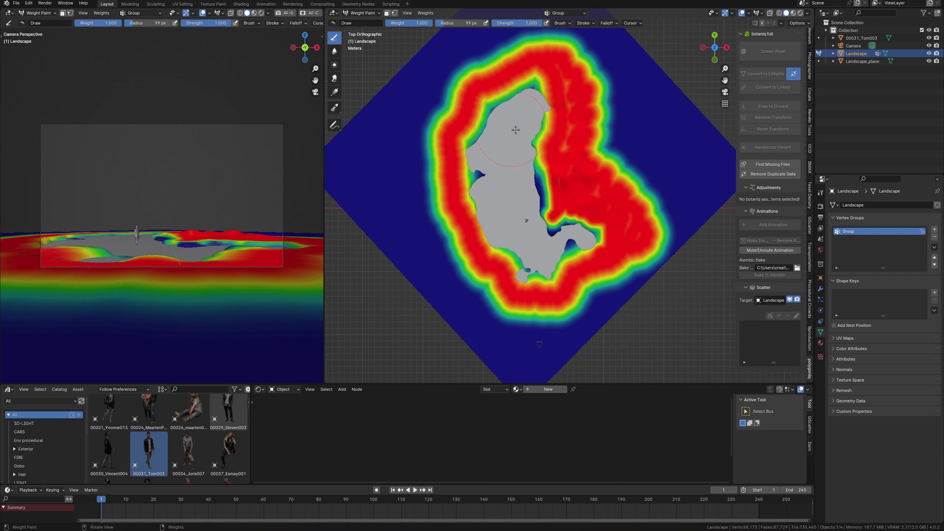
shift+middle_drag(515, 130, 562, 189)
mouse_move(487, 152)
mouse_down()
mouse_move(510, 118)
mouse_move(454, 213)
mouse_move(423, 180)
mouse_up()
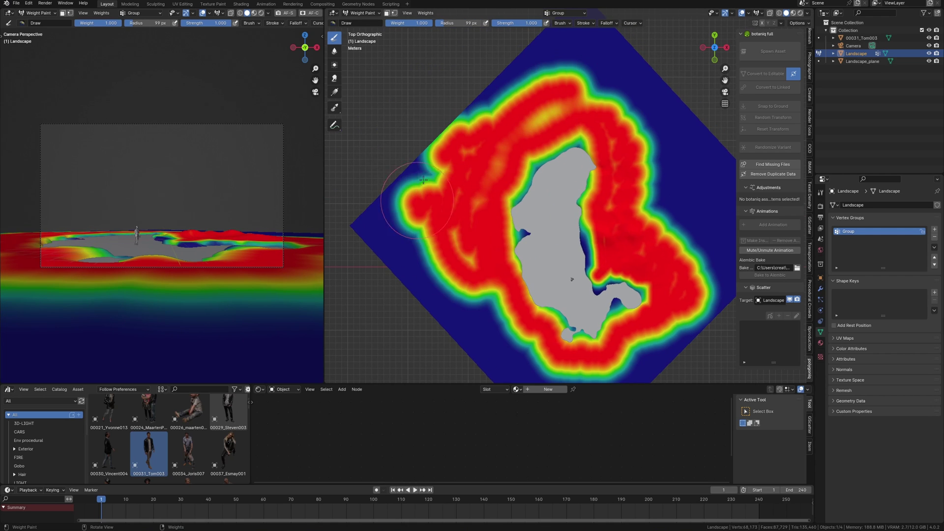
middle_drag(552, 110, 483, 284)
scroll(483, 285, up, 2)
scroll(530, 196, down, 3)
key(ctrl+Tab)
middle_drag(590, 222, 621, 225)
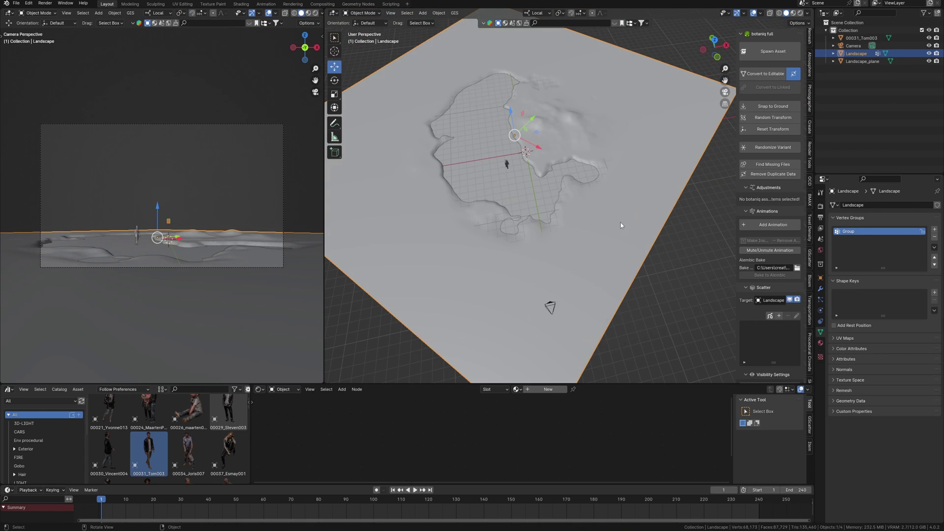
- Scatter the botaniq weed asset pps_Weeds_Tall_B_spring-summer over the landscape at 100% display
click(771, 316)
click(780, 417)
click(683, 343)
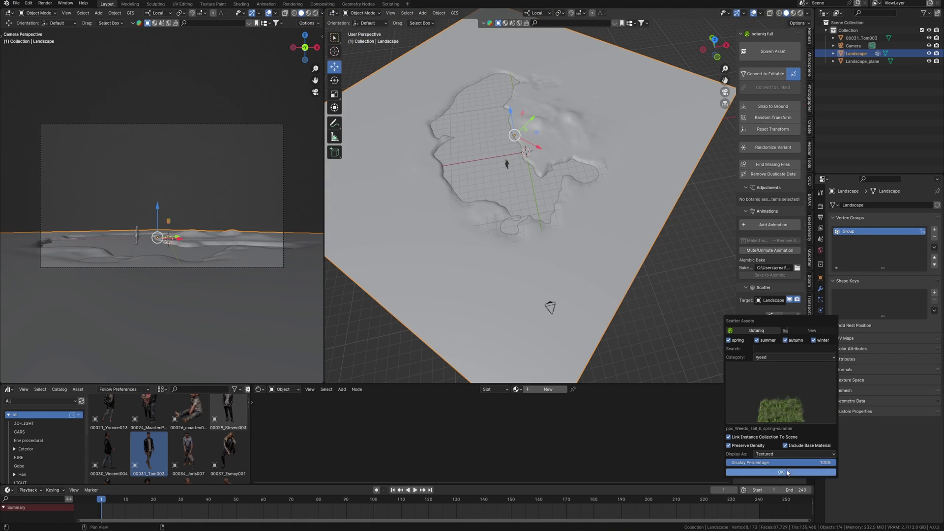
scroll(780, 261, down, 18)
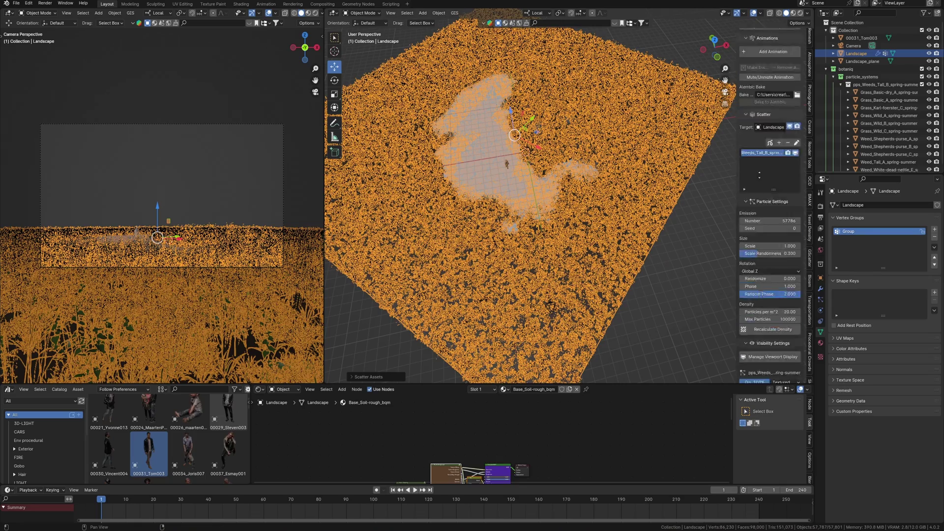
- Limit the weed scatter's density and length to the painted vertex group "Group"
click(782, 243)
click(775, 256)
click(783, 253)
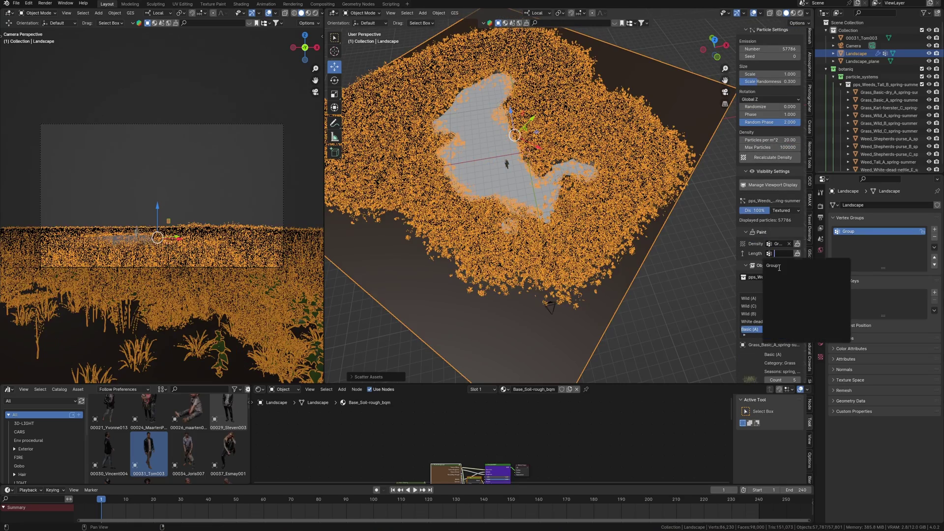
click(772, 265)
- Set the weed scatter's particle number to 30000 and its scale randomness to about 0.496
middle_drag(590, 211, 561, 227)
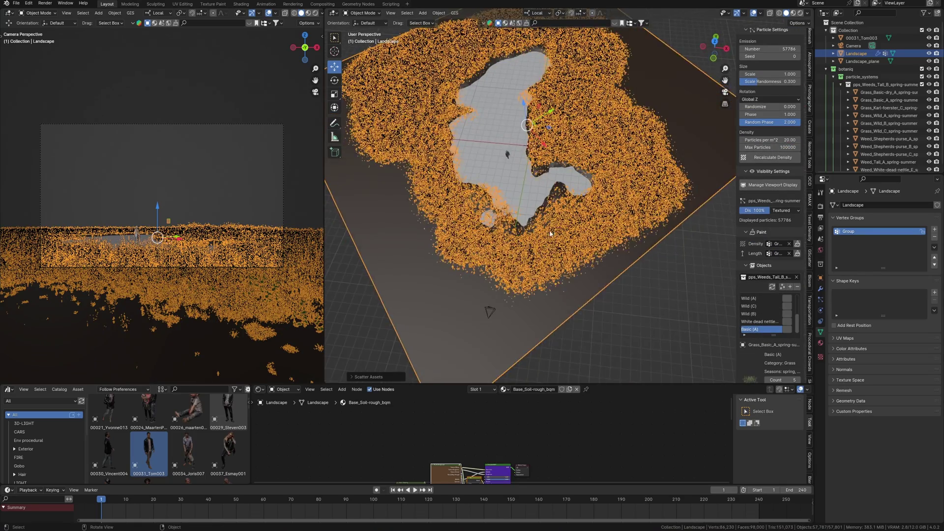
scroll(559, 196, up, 4)
scroll(785, 182, up, 8)
text(30)
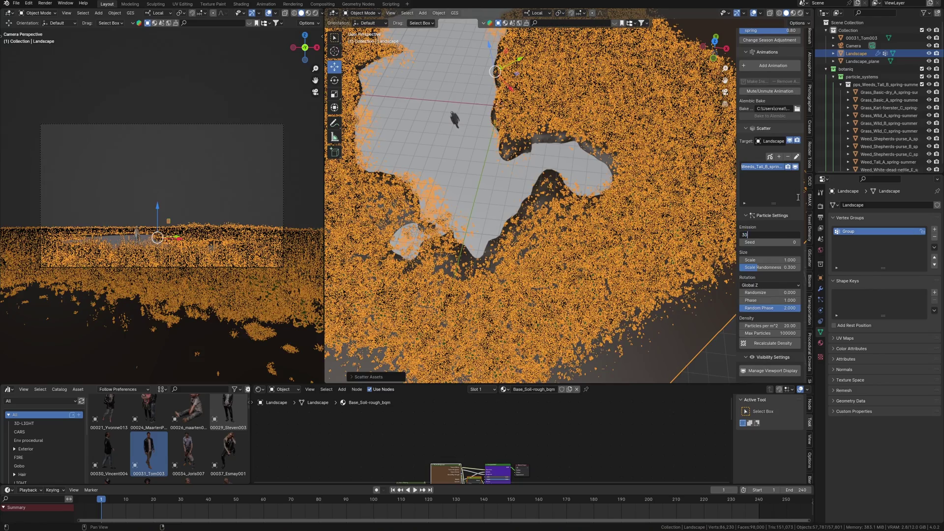
text(000)
key(Return)
scroll(760, 223, down, 3)
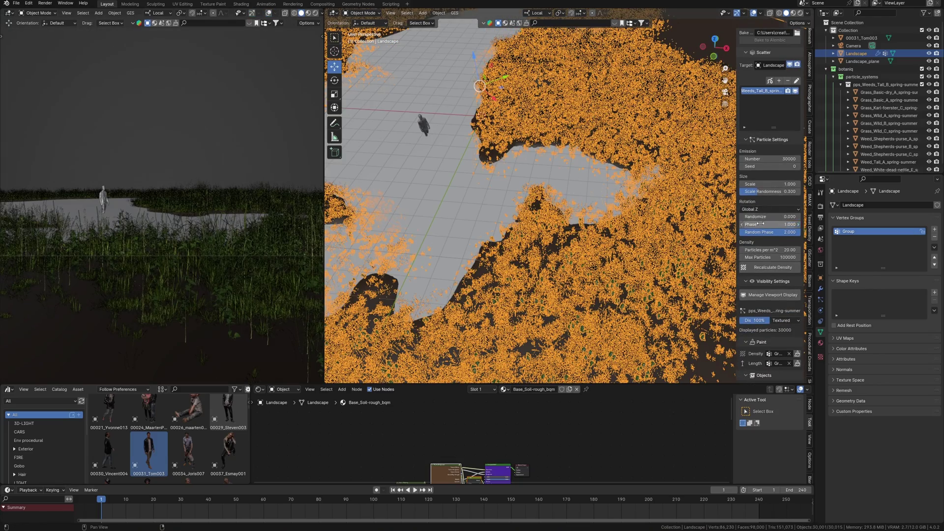
drag(772, 192, 767, 185)
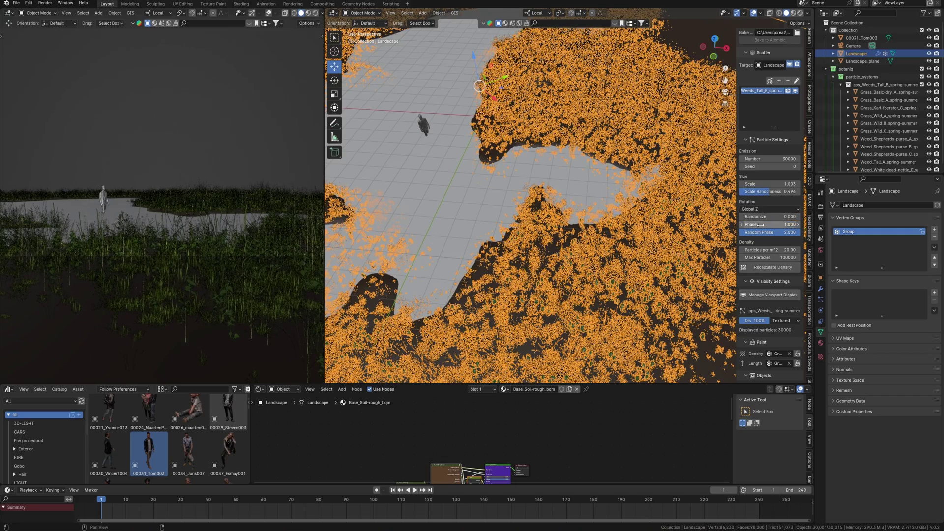
- Repaint the weed density weights around the lake, using the Subtract brush to remove weeds from parts of the bank
click(797, 354)
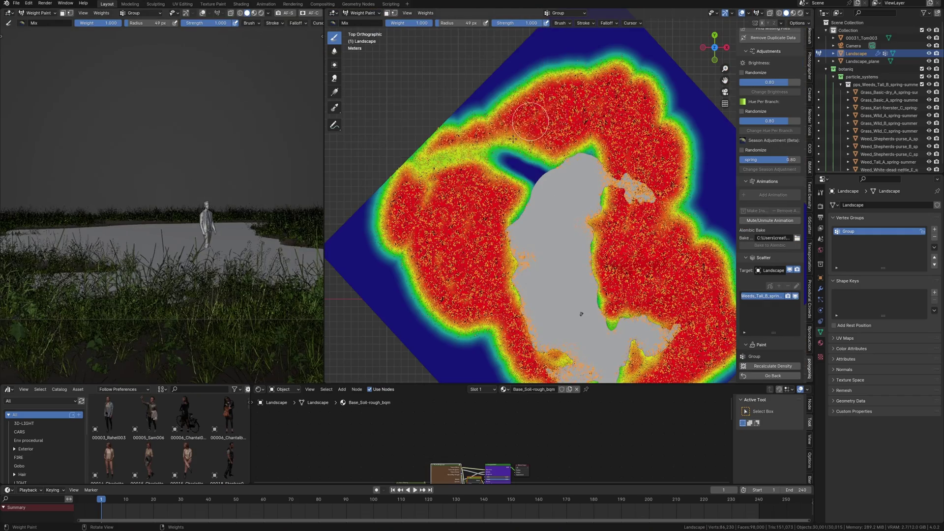
drag(535, 164, 506, 158)
shift+middle_drag(511, 163, 499, 126)
click(337, 23)
click(525, 49)
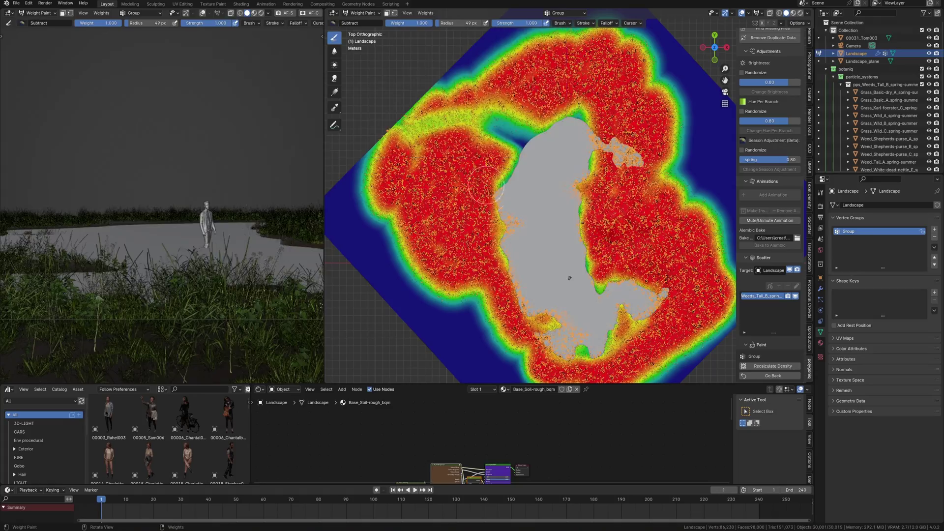
mouse_move(454, 174)
mouse_down()
mouse_move(474, 156)
mouse_move(468, 142)
mouse_up()
drag(445, 192, 438, 202)
key(f)
click(447, 203)
mouse_move(486, 290)
mouse_down()
mouse_move(504, 335)
mouse_move(405, 249)
mouse_up()
shift+middle_drag(256, 253, 139, 254)
shift+middle_drag(367, 255, 288, 247)
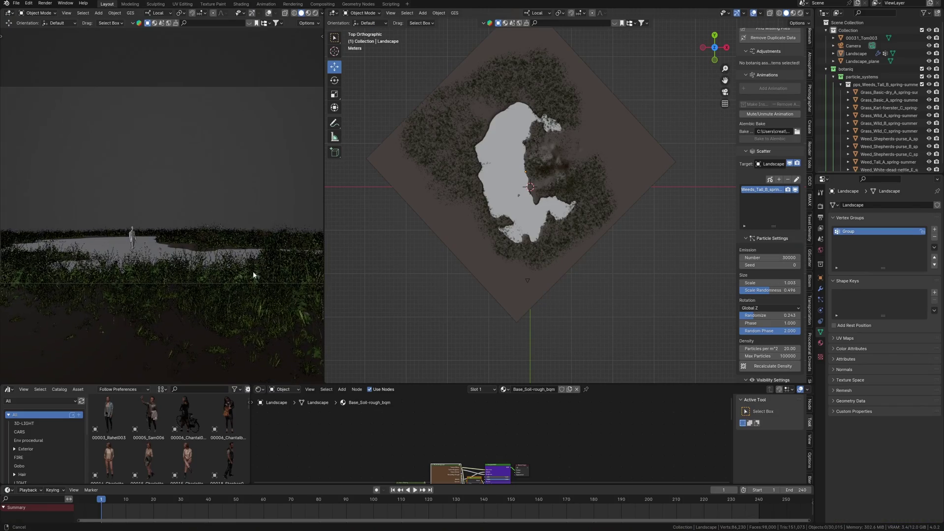
ctrl+middle_drag(254, 272, 253, 280)
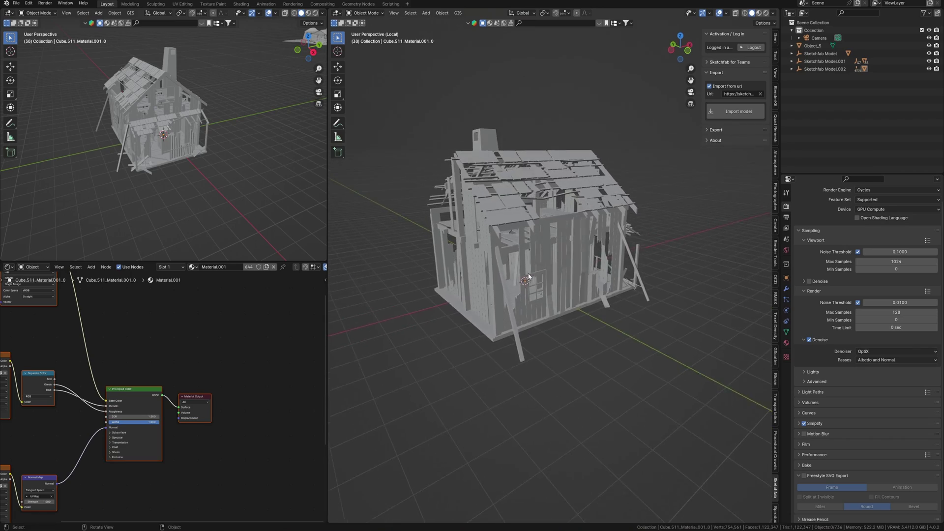
- Copy the ruined wooden house model from its Sketchfab import scene and paste it into the landscape scene
middle_drag(516, 275, 489, 292)
click(583, 275)
middle_drag(489, 295, 482, 295)
click(706, 34)
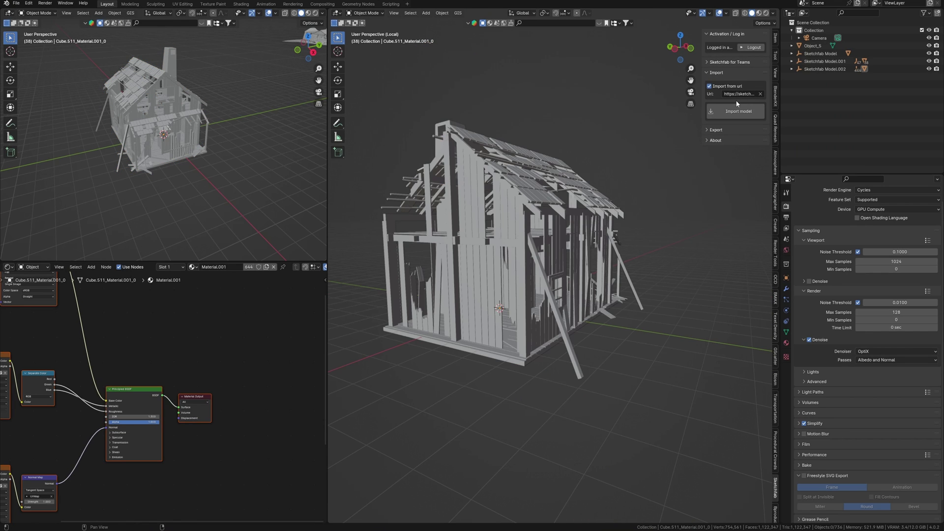
middle_drag(565, 276, 635, 307)
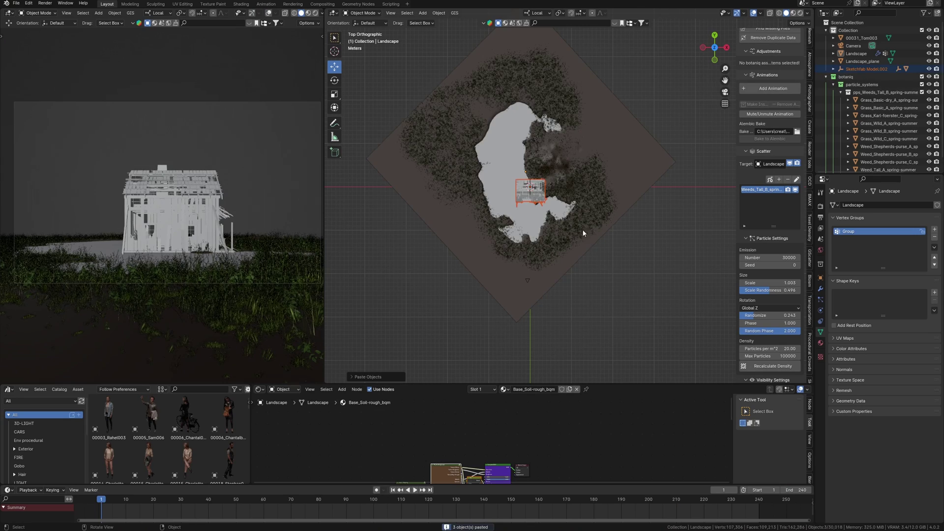
shift+middle_drag(582, 233, 598, 276)
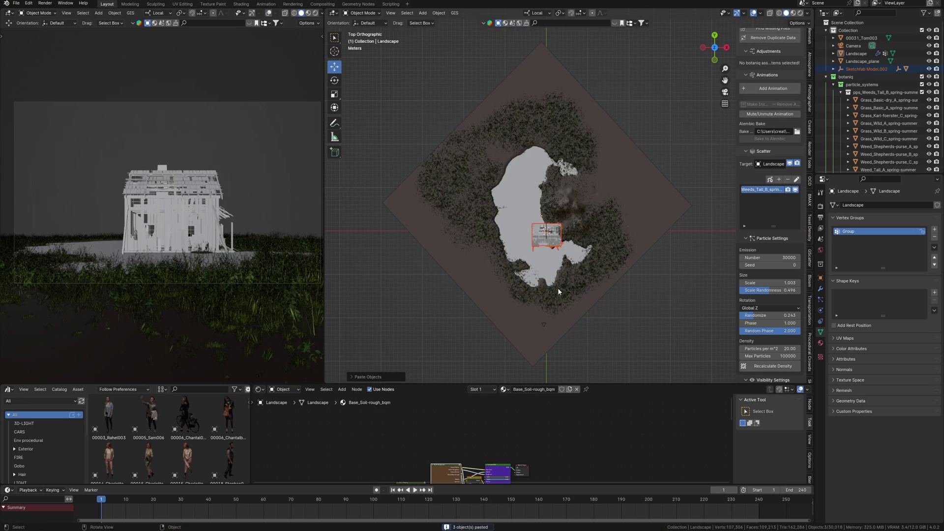
- Move the house onto the cleared bank east of the lake and rotate it to stand at an angle in the top view
key(g)
click(581, 251)
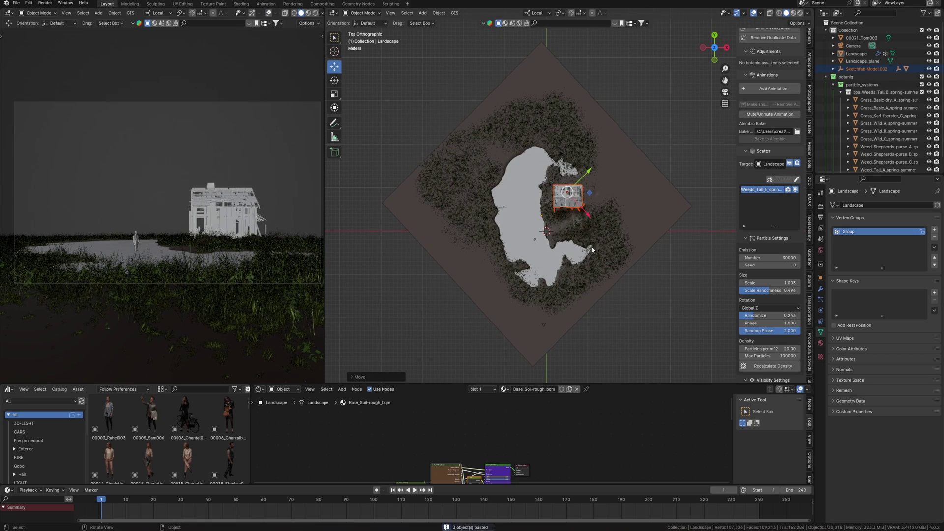
scroll(636, 270, up, 4)
key(r)
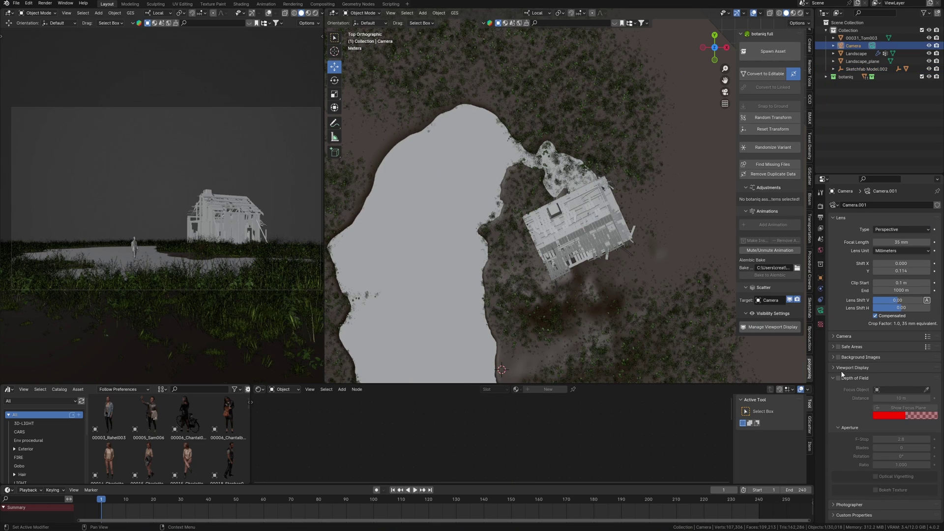
- Enable the Thirds and Center composition guides in the camera's viewport display
click(842, 371)
scroll(870, 445, down, 3)
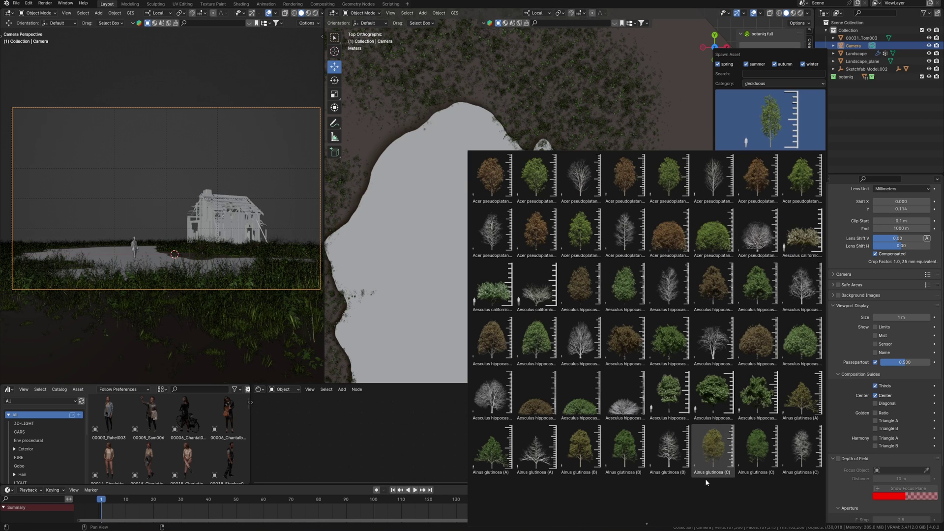
- Spawn the wide summer Aesculus hippocastanum tree, scale it down to about 0.55 and move it behind the house
scroll(662, 500, down, 3)
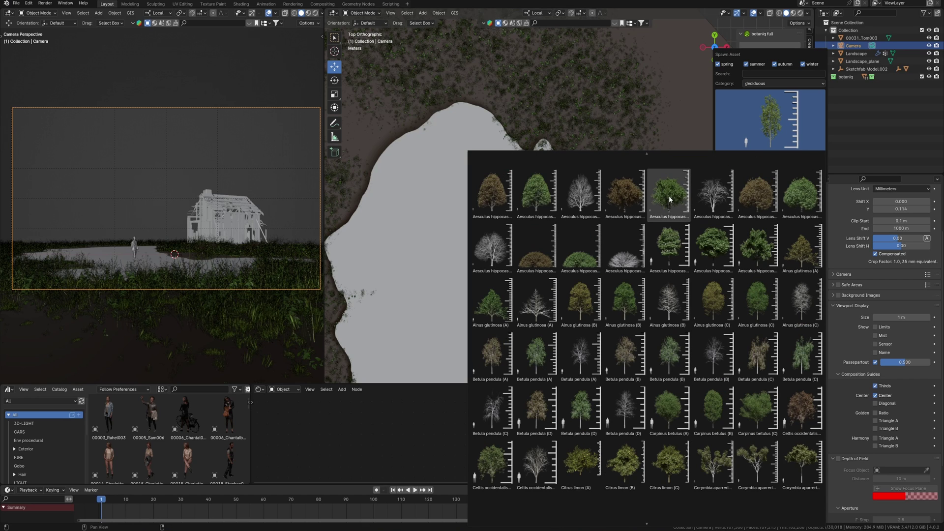
click(804, 202)
click(769, 176)
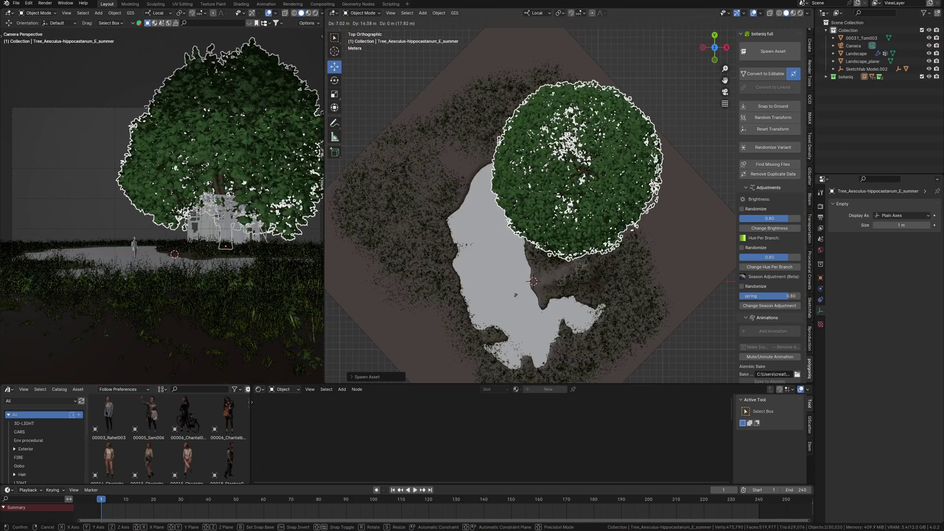
scroll(598, 228, up, 2)
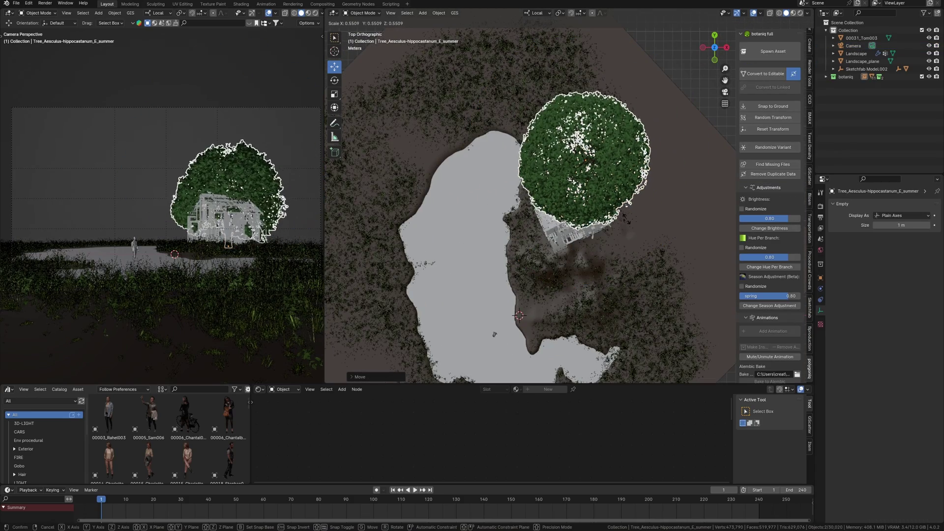
click(623, 190)
shift+middle_drag(608, 253, 606, 329)
key(g)
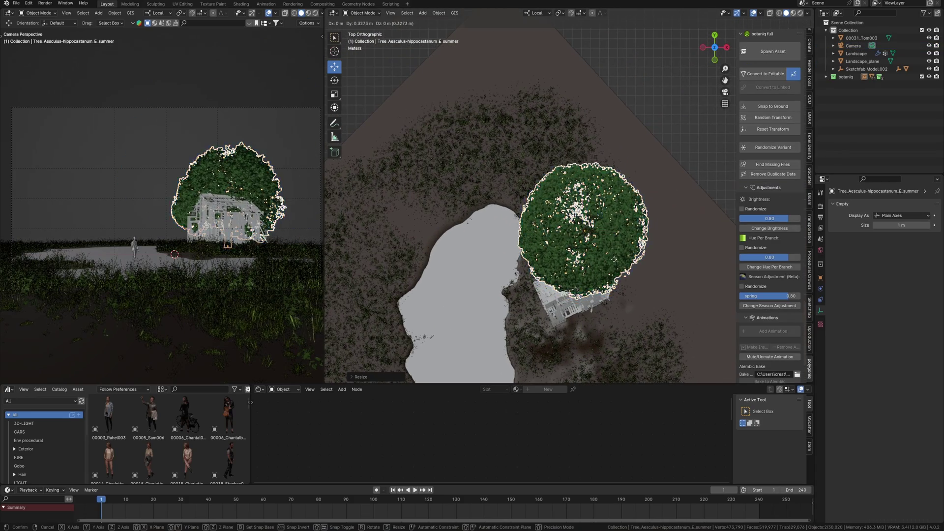
click(634, 257)
- Duplicate the Aesculus tree, scale the copy down, rotate it and place it northwest of the house near the lake
key(shift+d)
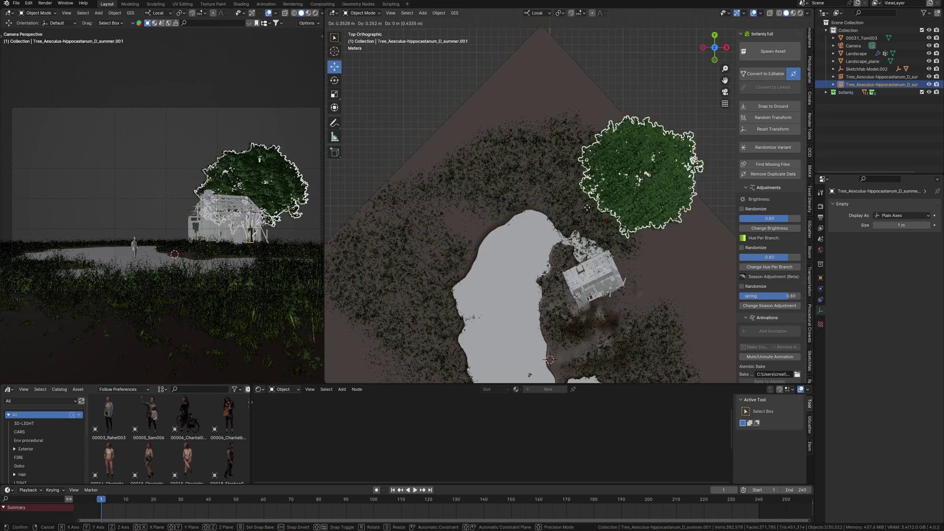
click(659, 272)
key(s)
click(624, 238)
key(r)
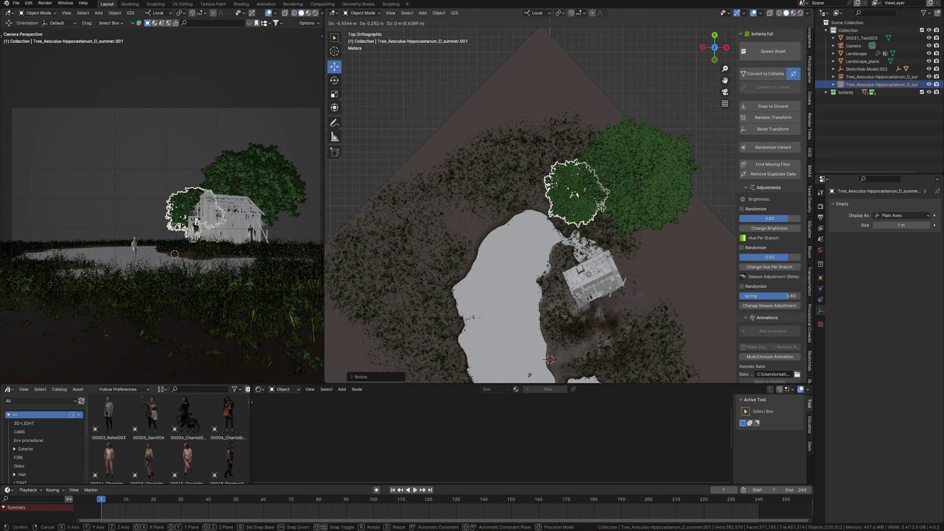
click(640, 282)
- Spawn a summer Fraxinus excelsior tree from the deciduous assets and move it into the front side of the ruined house
middle_drag(603, 218, 569, 164)
drag(568, 164, 568, 173)
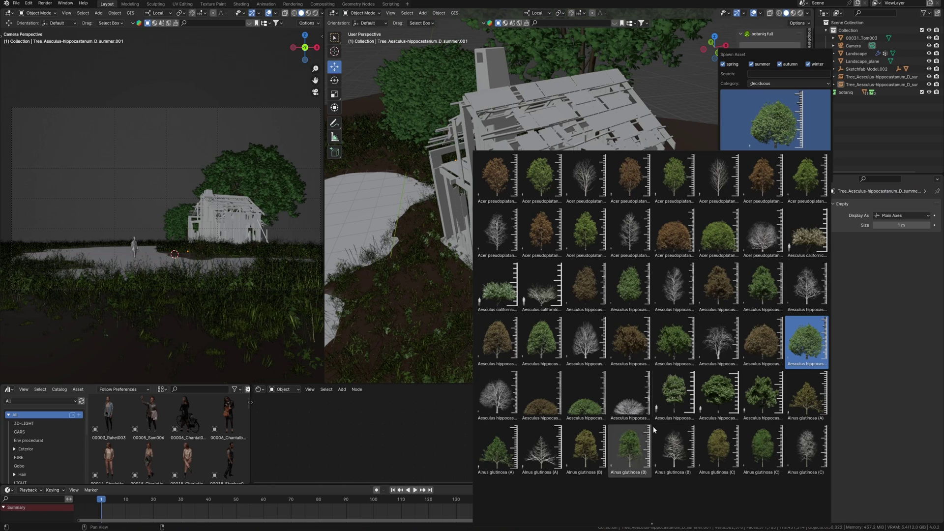
scroll(656, 528, down, 6)
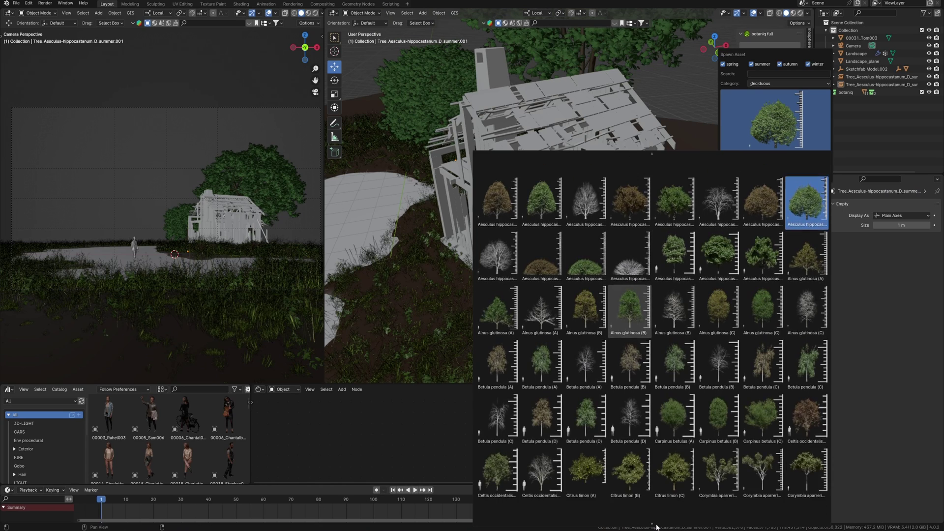
scroll(655, 527, down, 4)
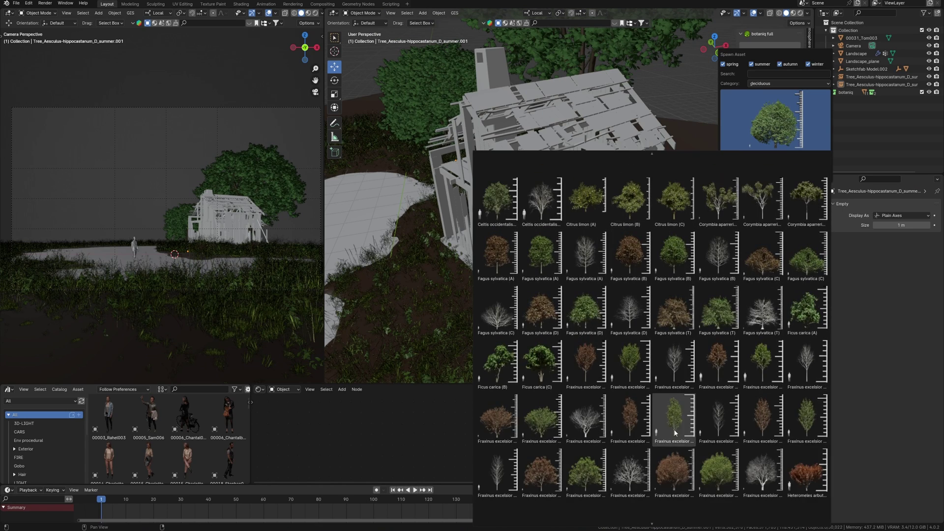
click(673, 417)
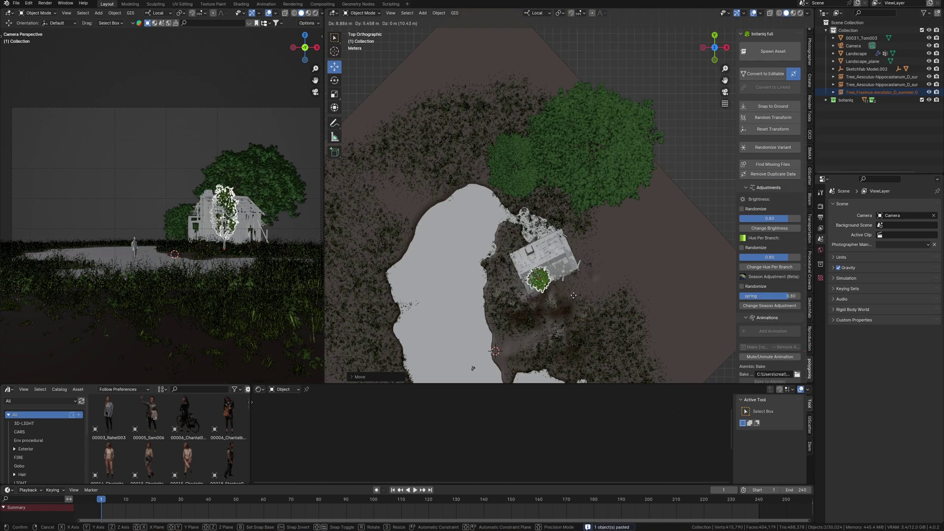
click(573, 295)
middle_drag(573, 295, 536, 221)
scroll(566, 258, up, 4)
shift+middle_drag(536, 221, 558, 249)
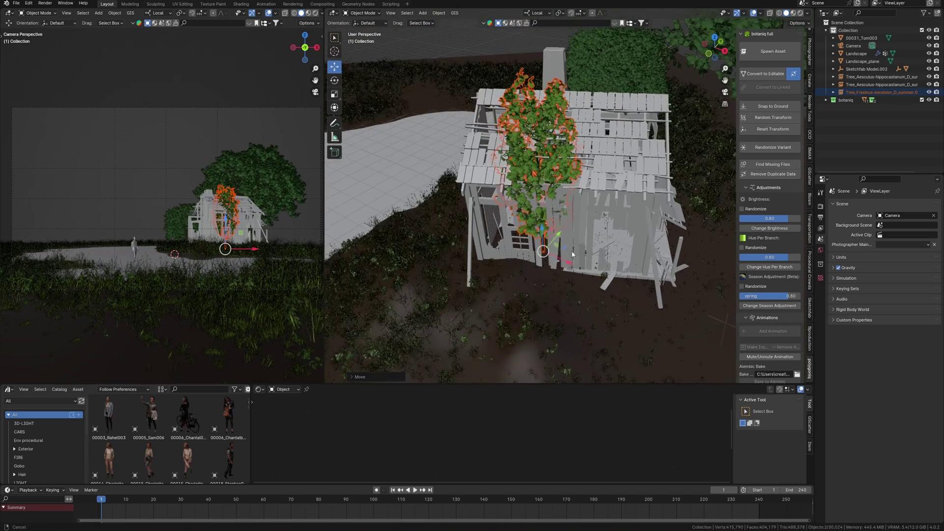
mouse_move(562, 247)
mouse_down()
mouse_move(529, 244)
mouse_move(601, 247)
mouse_move(560, 241)
mouse_up()
- Make a linked duplicate of the Fraxinus tree, place it at the house's west corner and scale it
middle_drag(561, 241, 608, 251)
key(KP_7)
key(alt+d)
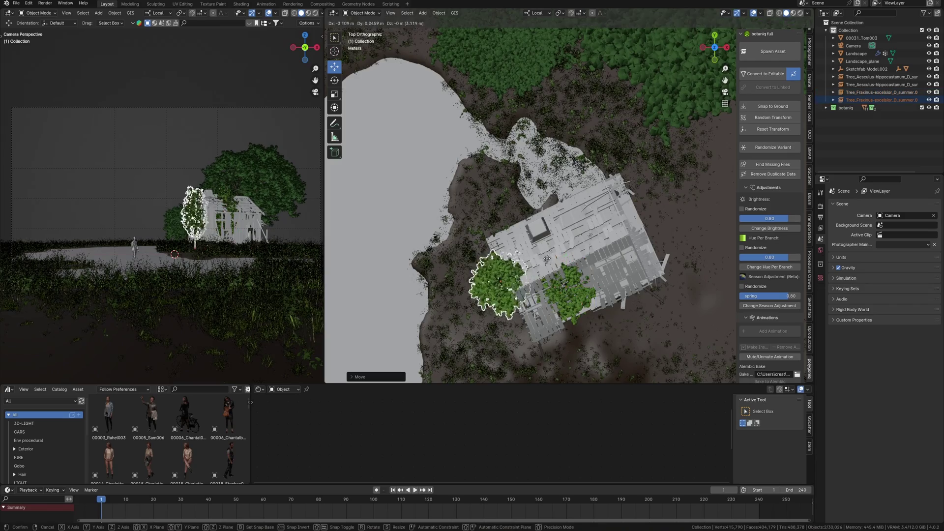
click(548, 235)
middle_drag(548, 235, 585, 255)
key(s)
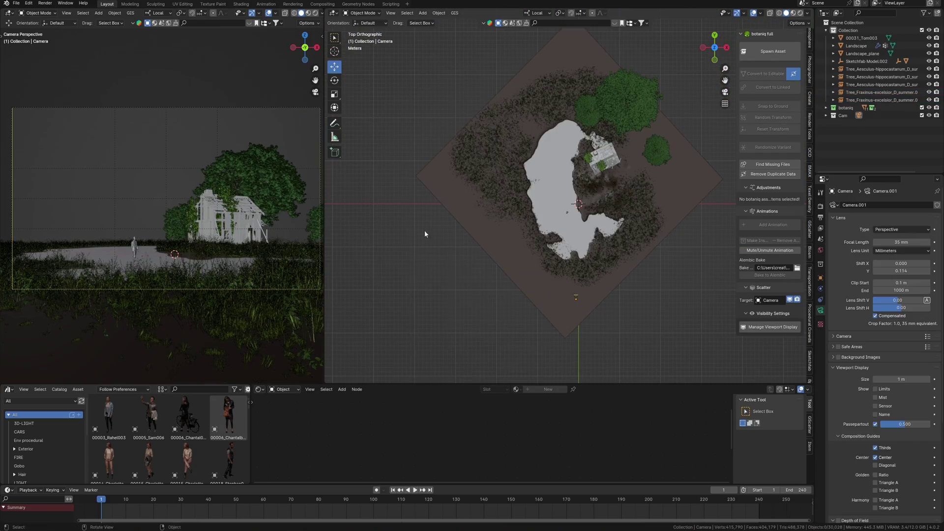
- Add a plane and move it to the empty area west of the landscape
key(shift+a)
mouse_move(427, 240)
click(464, 240)
key(g)
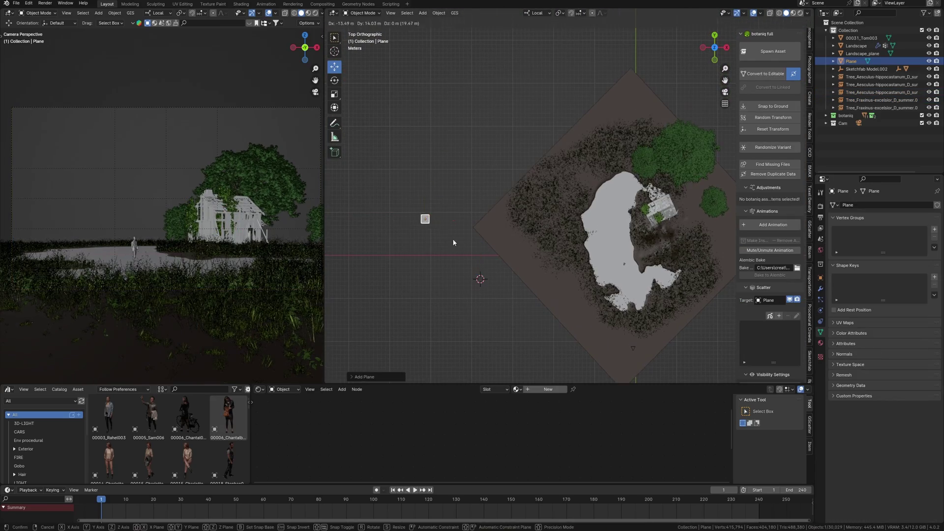
click(453, 242)
- Scale up the plane, apply its transform, then rotate it slightly and reposition it beside the landscape's west corner
key(s)
click(527, 260)
key(ctrl+a)
click(527, 258)
key(r)
click(514, 252)
key(g)
click(504, 265)
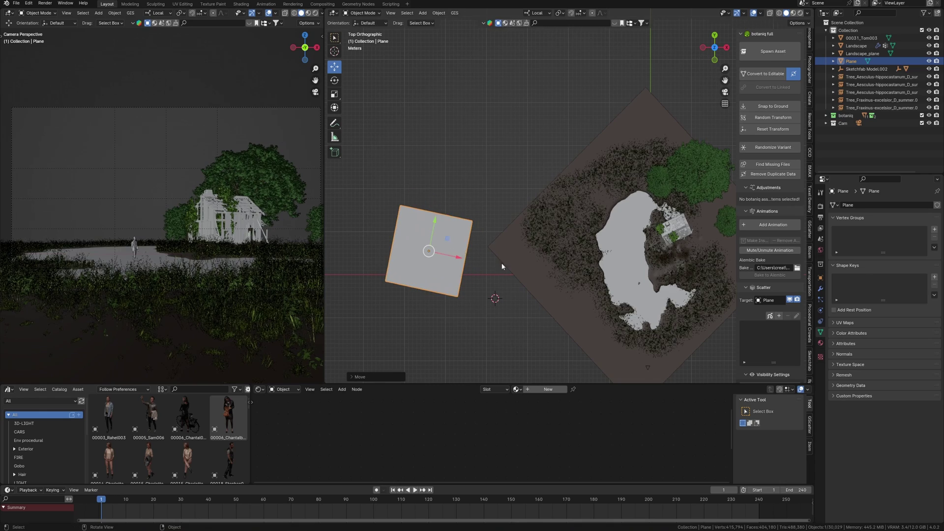
- Extrude the plane's north edge repeatedly, turning the new edges to form a strip that curves around the north of the landscape
key(Tab)
click(455, 215)
key(e)
click(538, 124)
key(r)
shift+middle_drag(550, 159, 530, 256)
key(e)
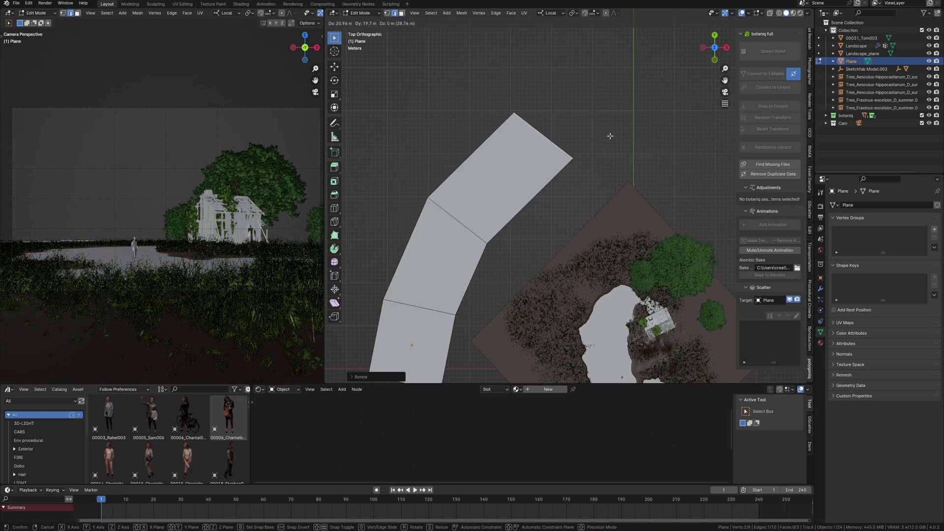
click(609, 137)
key(r)
click(617, 143)
shift+middle_drag(617, 144, 592, 171)
key(e)
click(670, 150)
key(e)
right_click(672, 225)
key(ctrl+z)
- Move individual edges of the curved strip to adjust its bend around the landscape
key(g)
scroll(592, 171, down, 2)
click(566, 148)
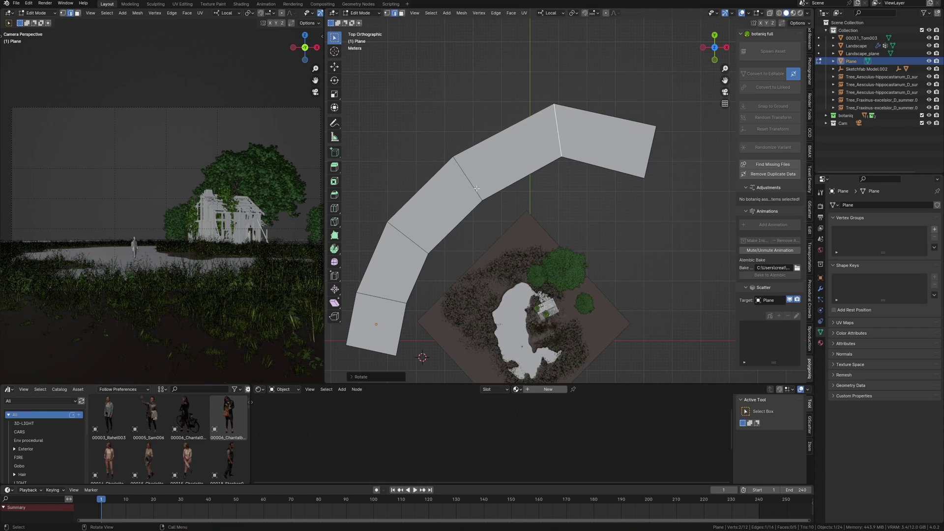
click(470, 184)
key(g)
click(451, 163)
click(432, 242)
key(g)
click(400, 241)
click(562, 150)
key(g)
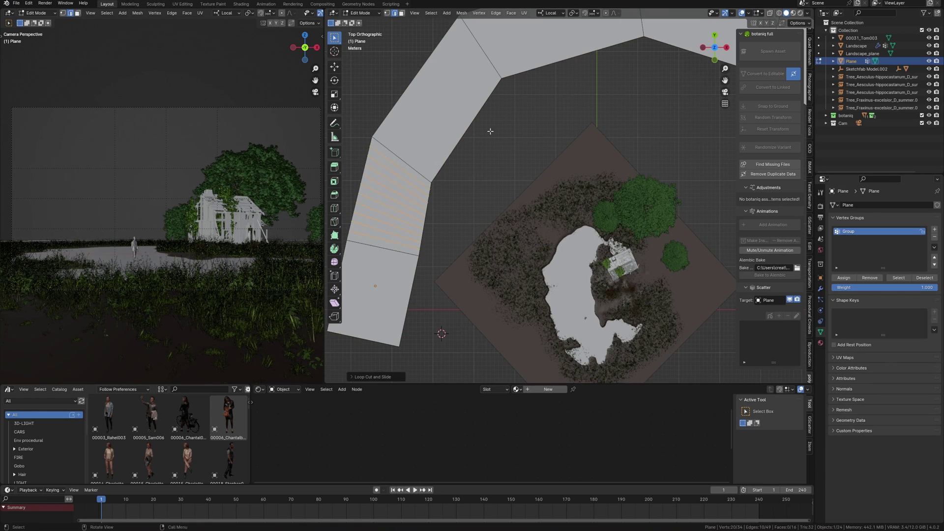
- Add evenly spaced loop cuts across the strip's segments, using eight cuts in the last segment at the east end
shift+middle_drag(490, 131, 505, 184)
key(ctrl+r)
click(449, 167)
right_click(448, 167)
shift+middle_drag(587, 89, 548, 132)
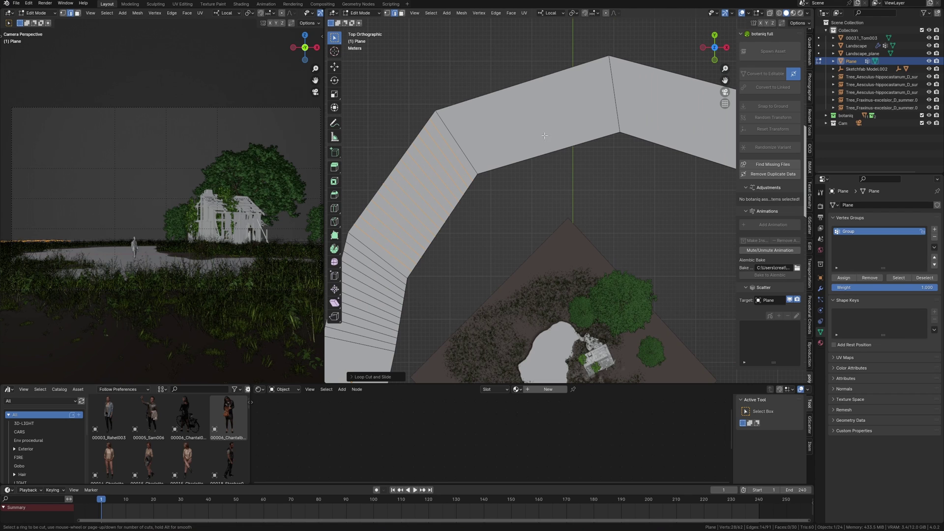
scroll(529, 93, up, 3)
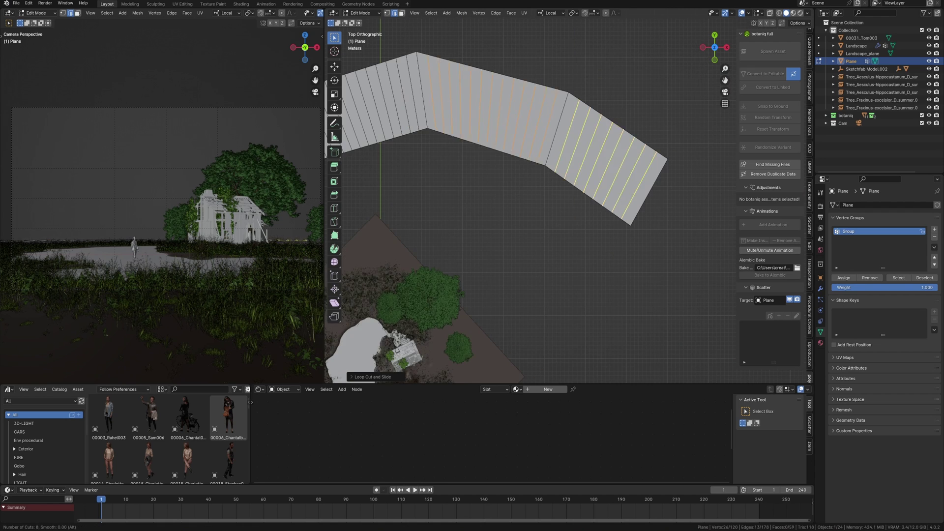
click(631, 137)
right_click(630, 138)
- Add loop cuts across the strip's first segment and lengthwise along the whole strip to complete an even grid
scroll(630, 137, down, 3)
shift+middle_drag(518, 148, 630, 134)
scroll(485, 251, up, 2)
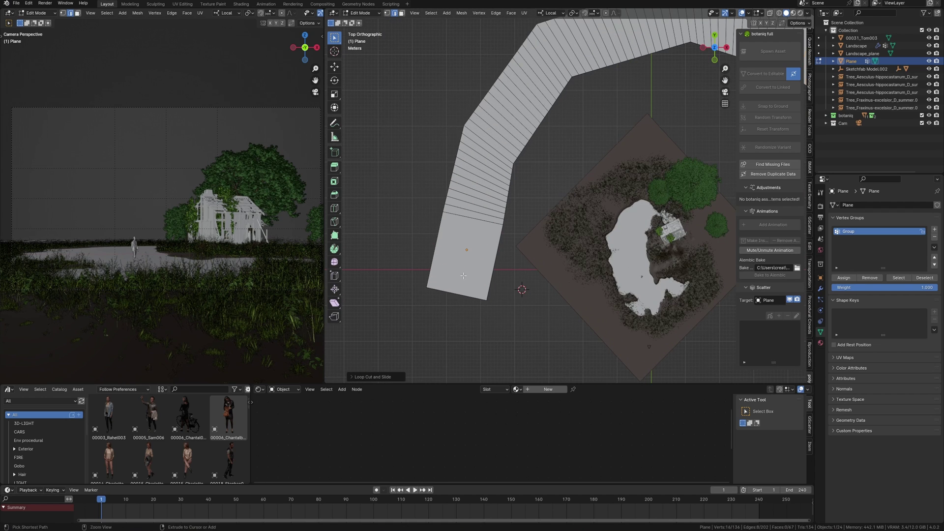
click(472, 253)
shift+middle_drag(547, 198, 500, 272)
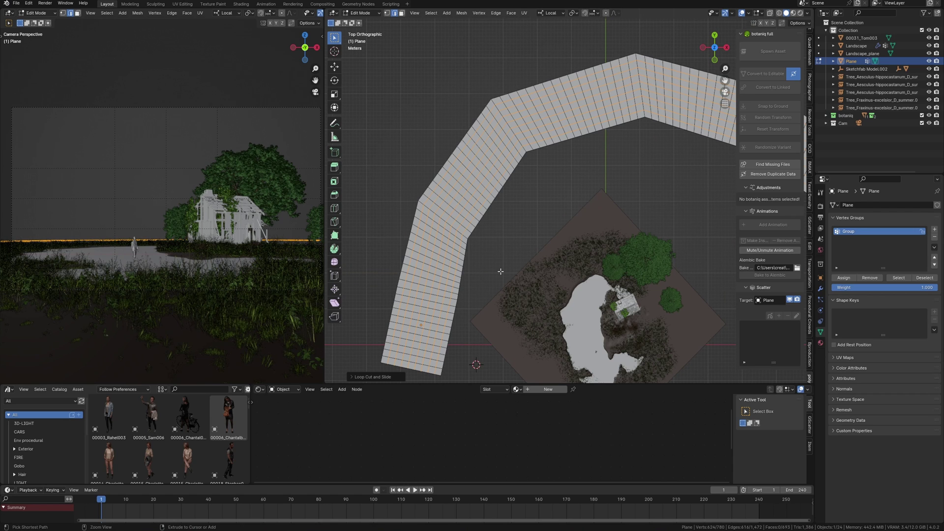
- Switch the strip to Weight Paint and paint density weights along it using the Draw brush with a 78 px radius
click(536, 164)
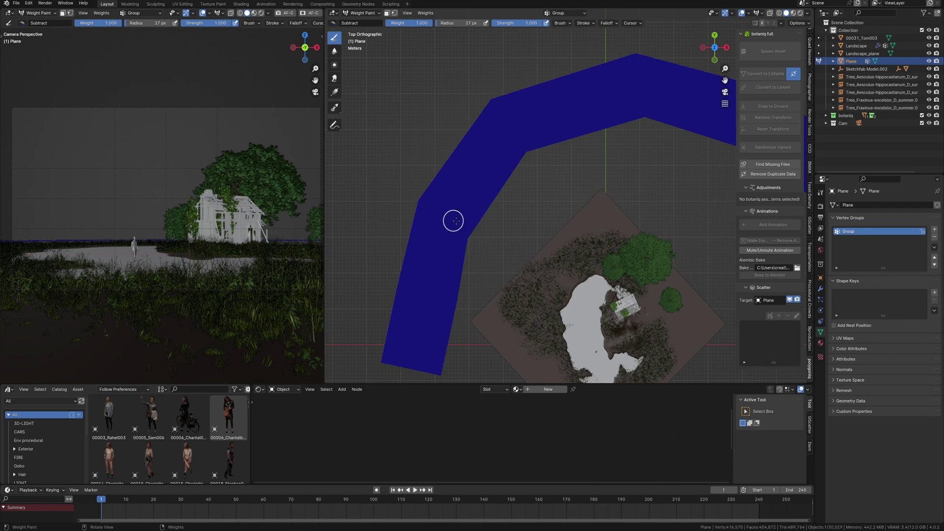
click(335, 24)
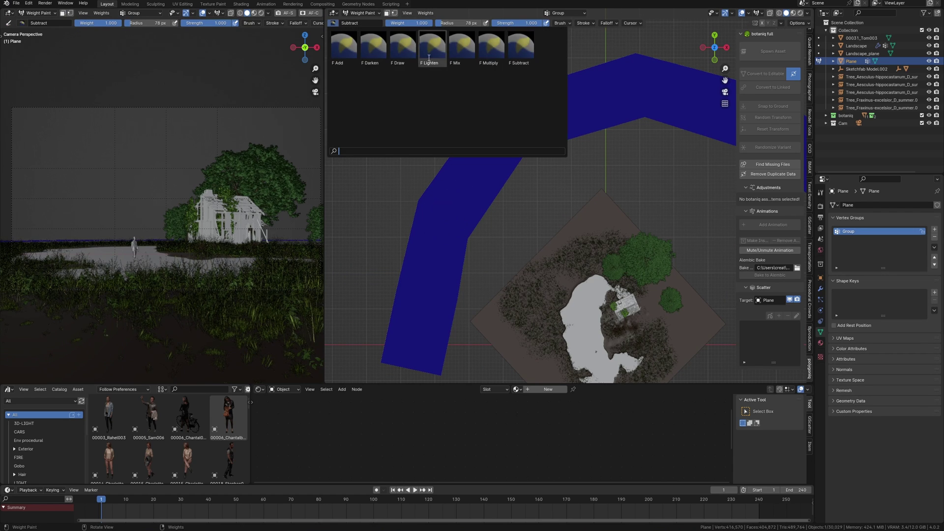
click(403, 49)
drag(507, 124, 645, 83)
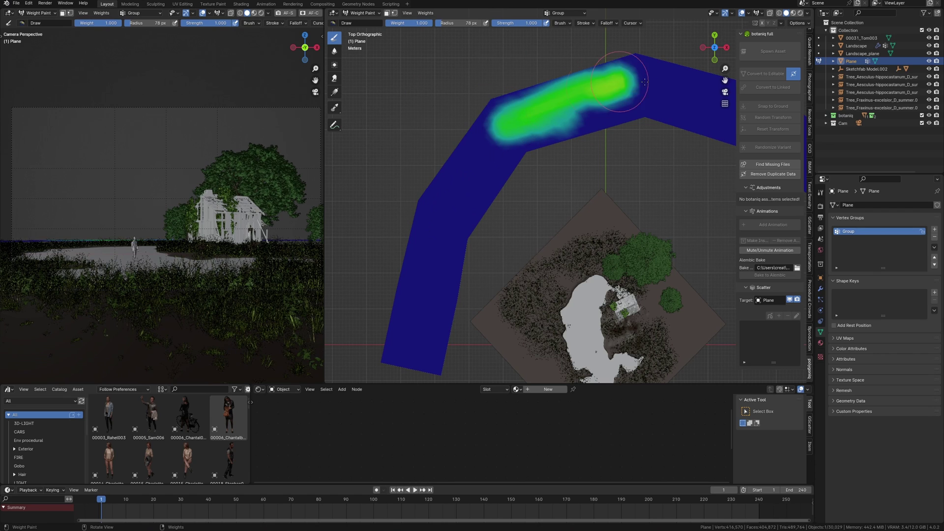
drag(478, 183, 415, 302)
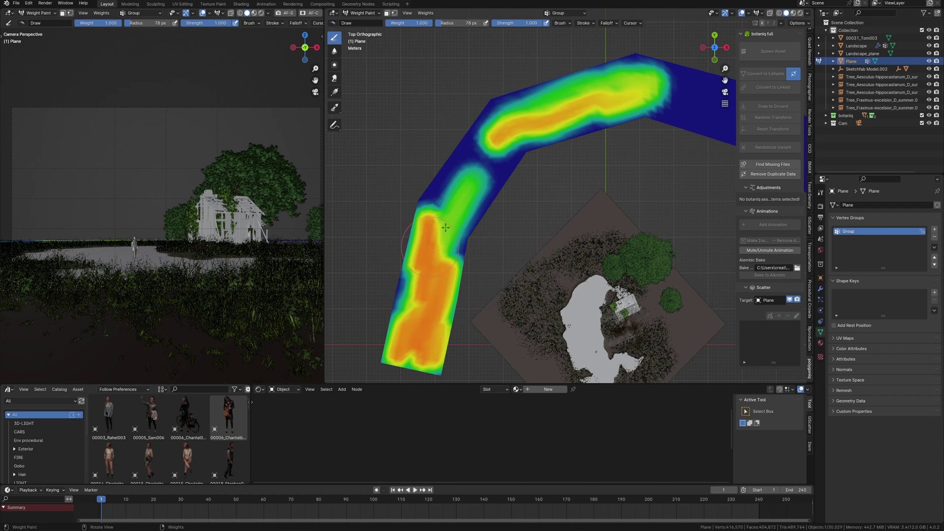
shift+middle_drag(599, 200, 474, 237)
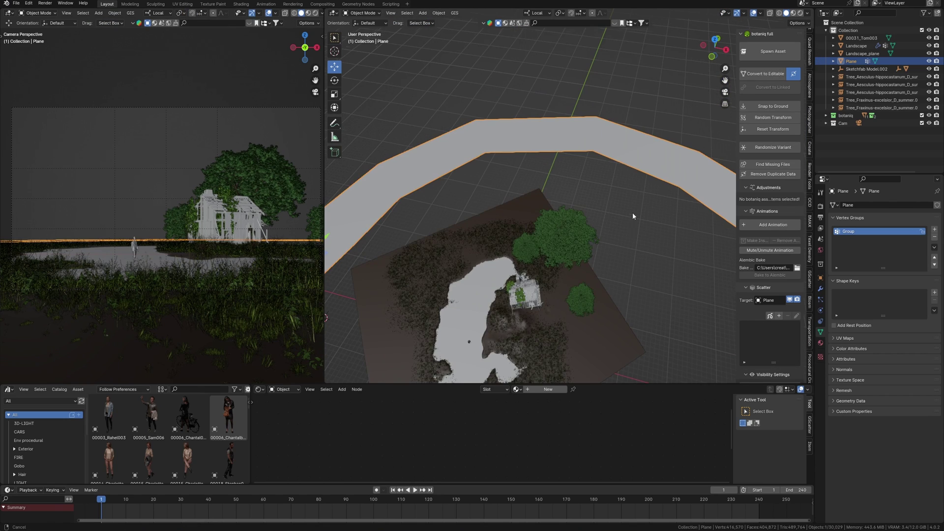
- Apply the object transform of the curved strip
middle_drag(633, 216, 566, 194)
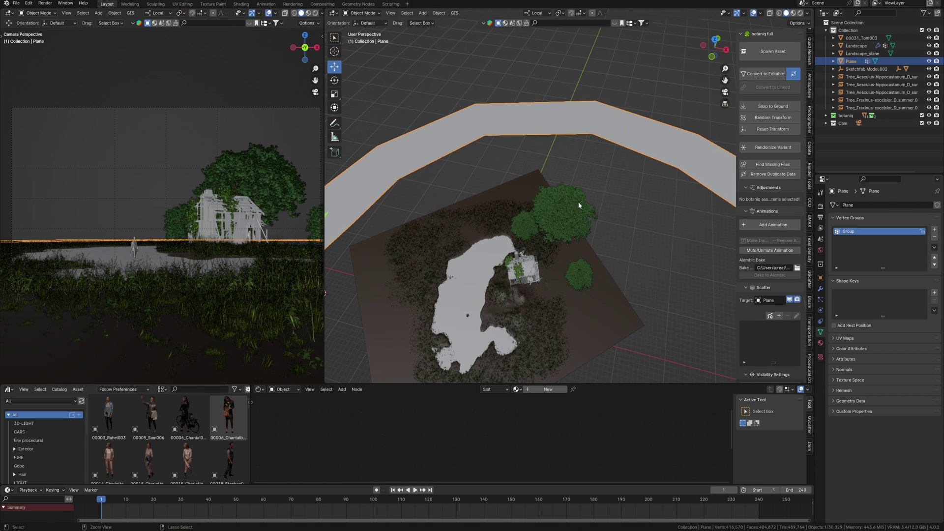
key(ctrl+a)
click(562, 194)
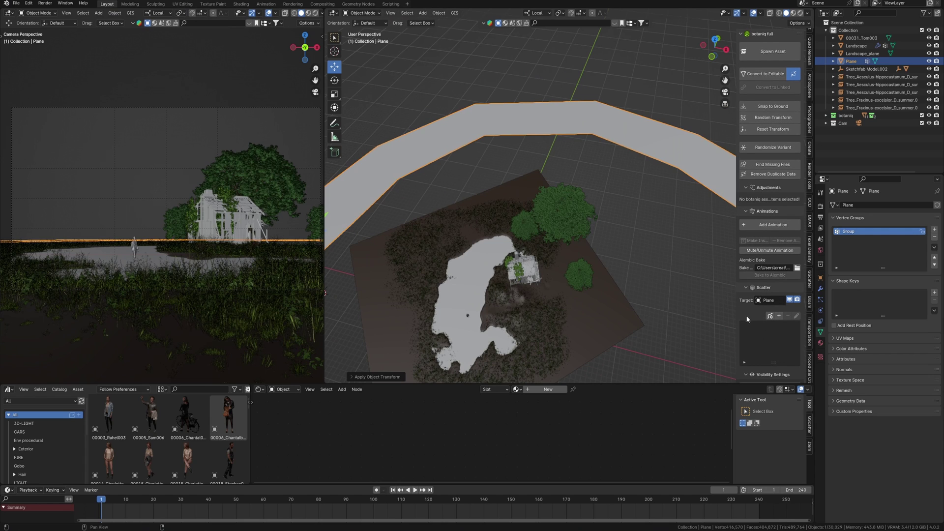
- Create a new scatter system on the strip, keeping the name Default Name and a count of 1000
scroll(752, 322, down, 1)
click(778, 306)
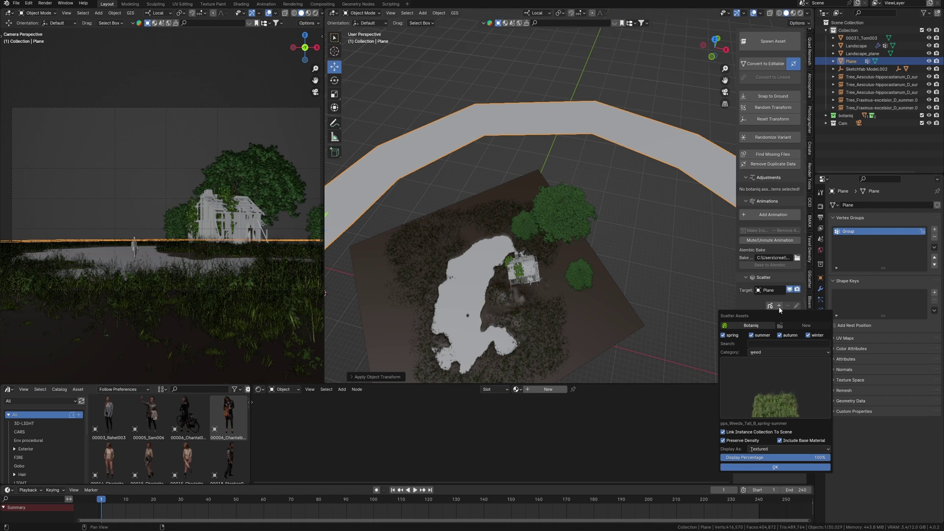
click(806, 327)
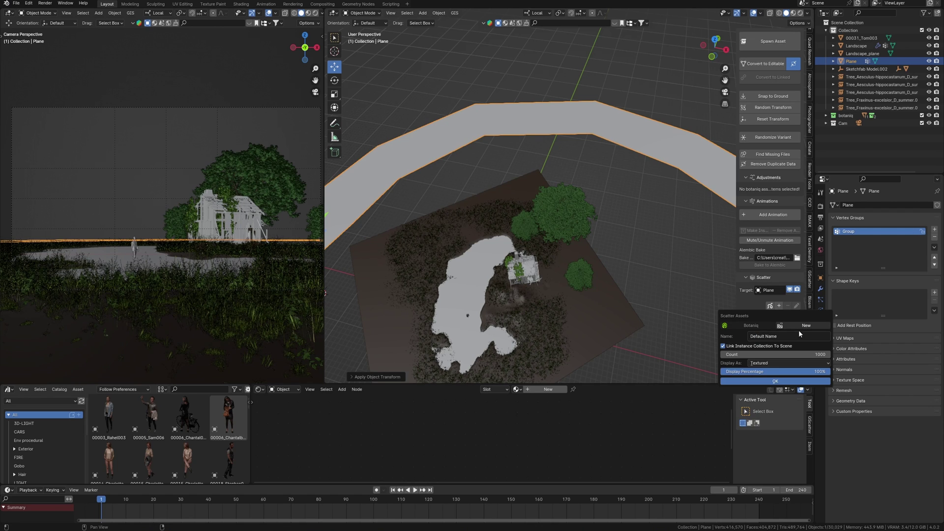
click(775, 383)
- Append the green Tilia europaea (T) deciduous tree to the new scatter system's objects with a count of 1
scroll(757, 271, down, 10)
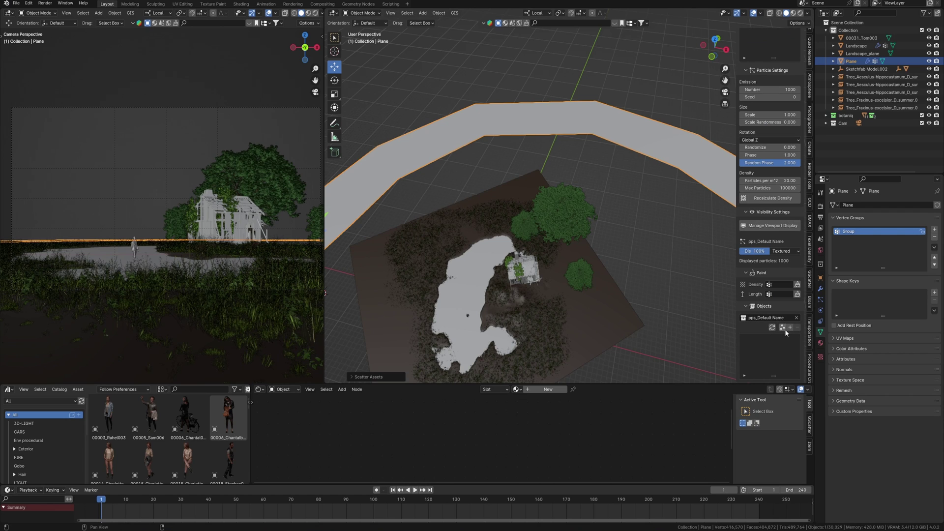
click(790, 327)
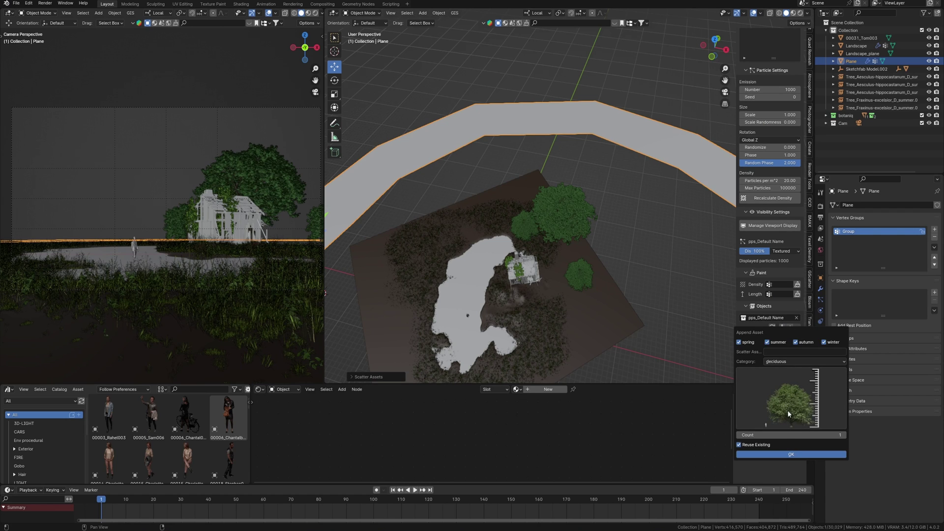
click(789, 414)
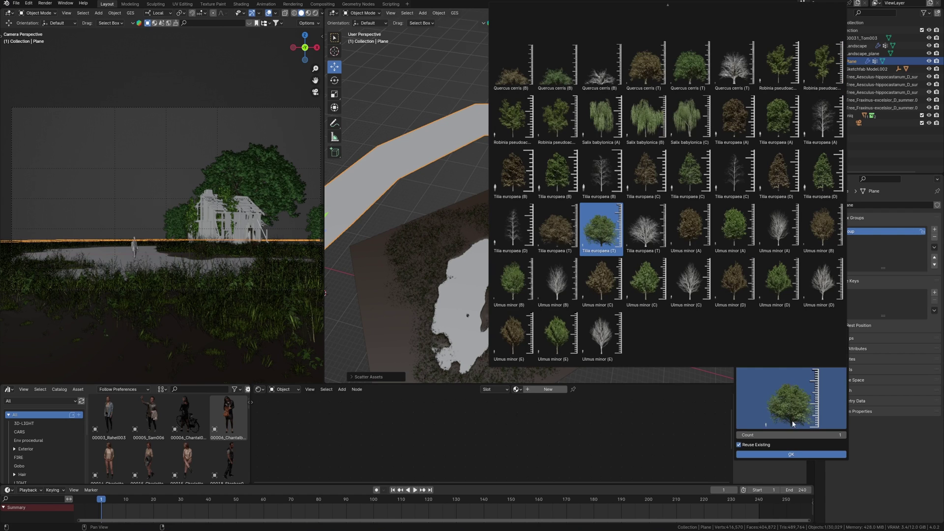
click(605, 246)
click(791, 454)
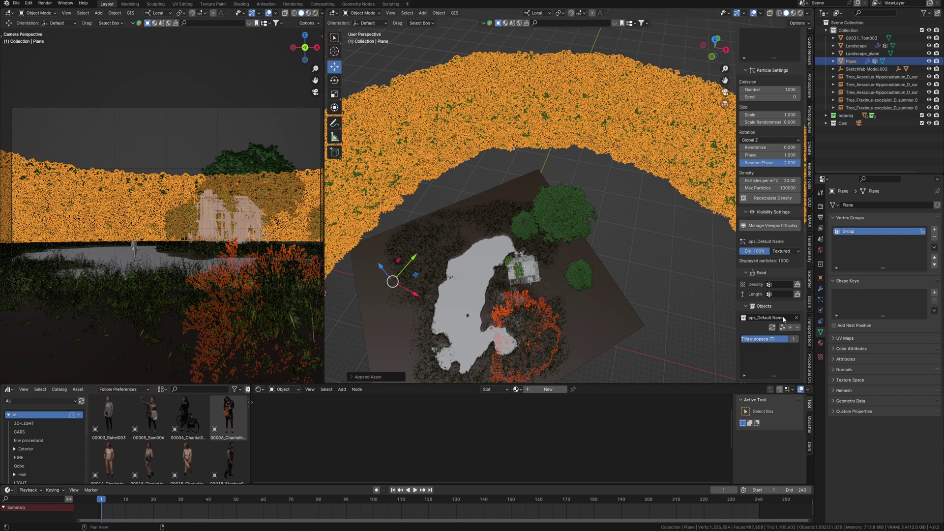
- Set the tree scatter's particle number to 100 and assign the vertex group Group to its density and length
scroll(771, 93, up, 5)
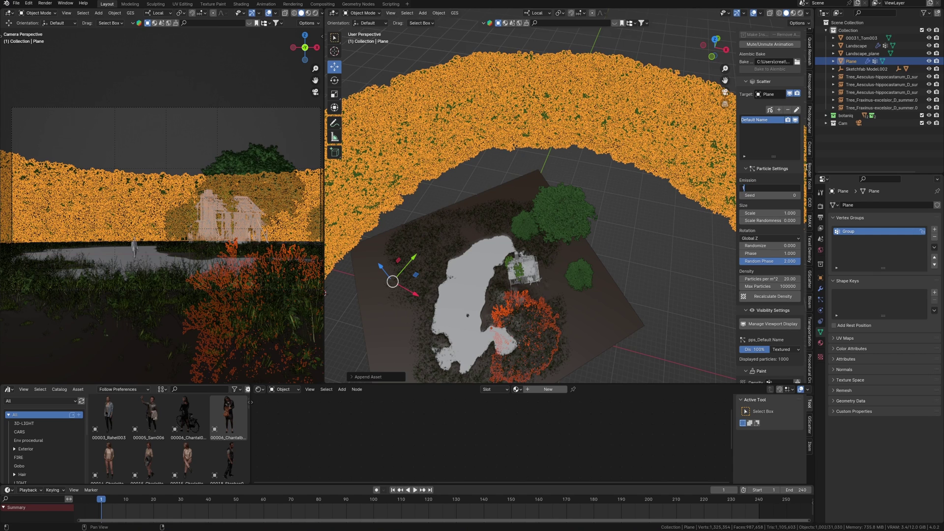
key(Return)
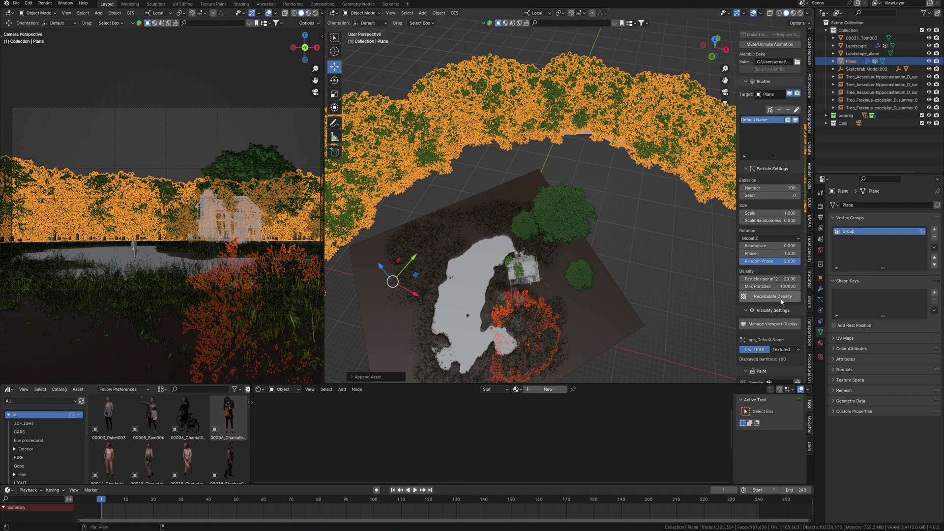
scroll(778, 252, down, 6)
click(778, 252)
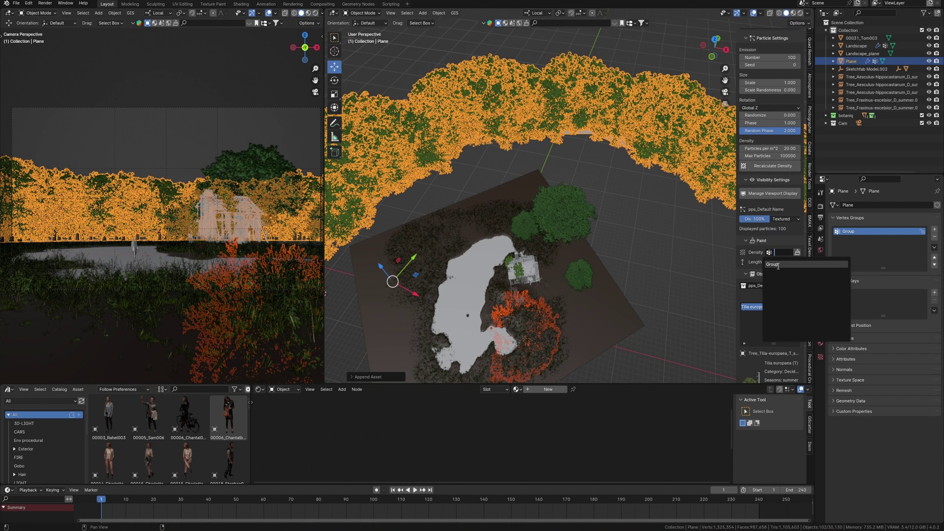
click(778, 265)
click(776, 262)
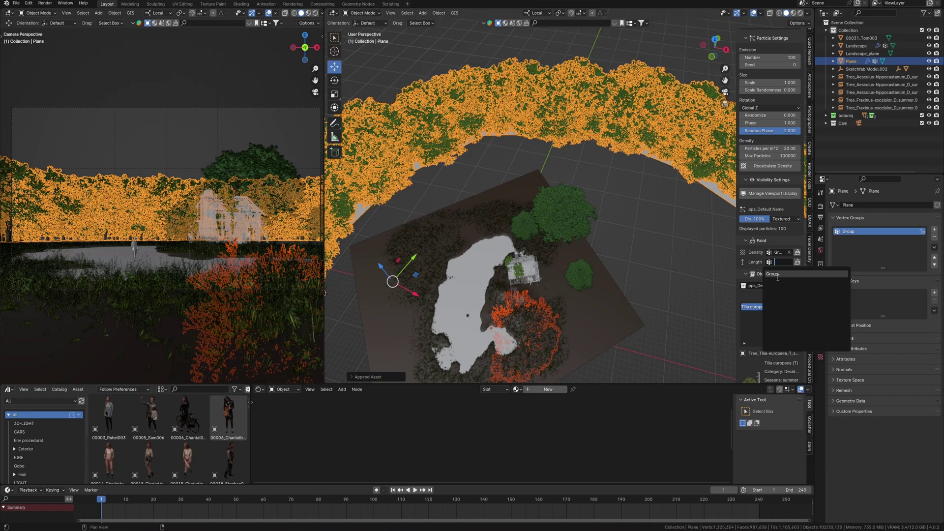
click(772, 288)
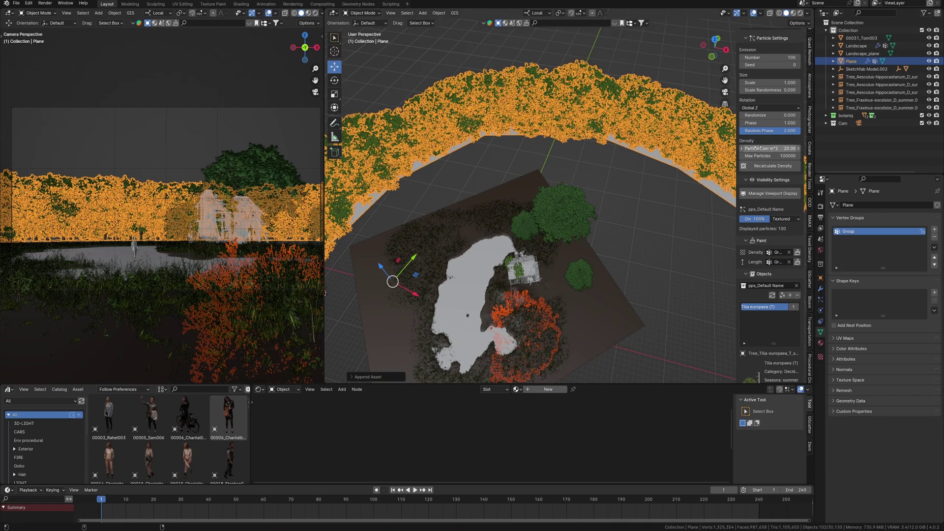
- Set the scattered trees' scale to 0.483 and scale randomness to 0.173
shift+middle_drag(630, 218, 657, 241)
scroll(770, 217, up, 5)
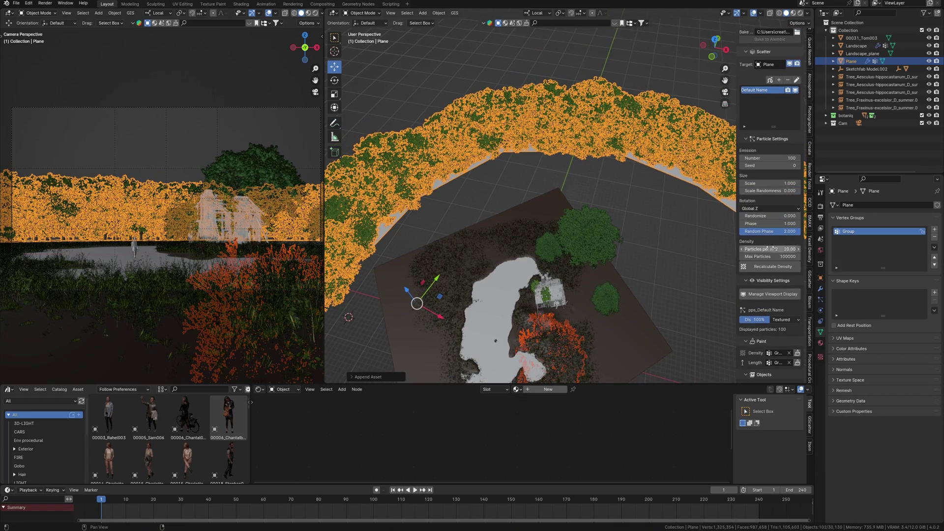
drag(769, 183, 541, 184)
drag(785, 216, 759, 191)
key(ctrl+z)
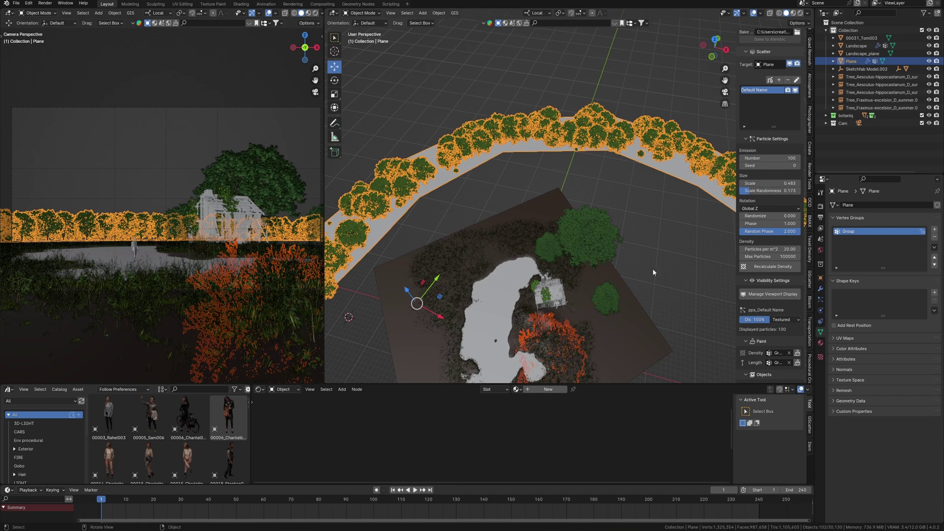
- Return the strip to Weight Paint in top view and repaint its tree density along the curve with the Draw brush
alt+middle_drag(615, 223, 470, 152)
key(ctrl+Tab)
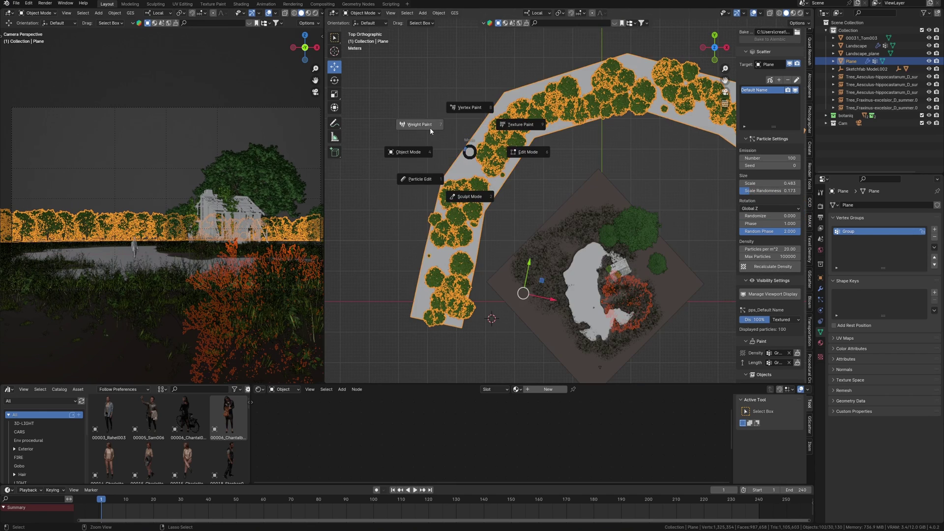
click(429, 128)
mouse_move(481, 133)
mouse_down()
mouse_move(440, 290)
mouse_move(624, 95)
mouse_up()
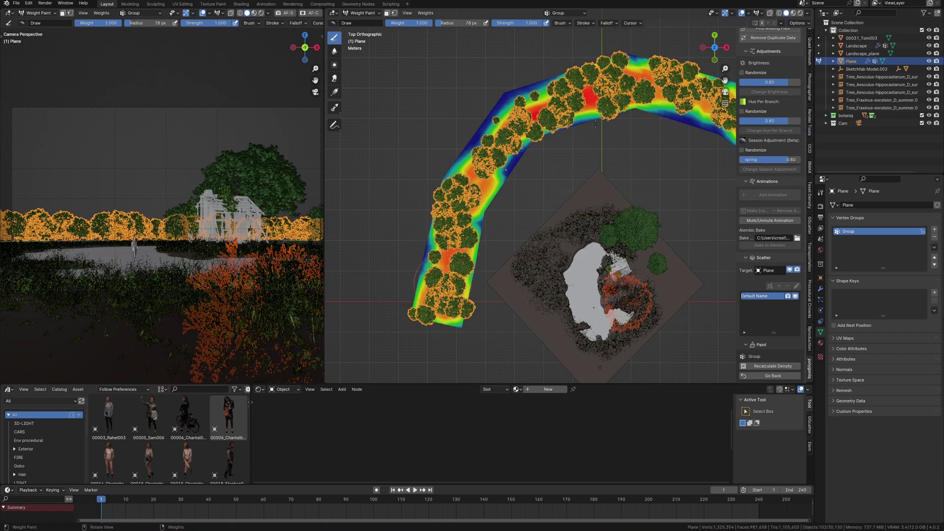
shift+middle_drag(617, 257, 589, 275)
mouse_move(492, 147)
mouse_down()
mouse_move(575, 113)
mouse_move(668, 127)
mouse_up()
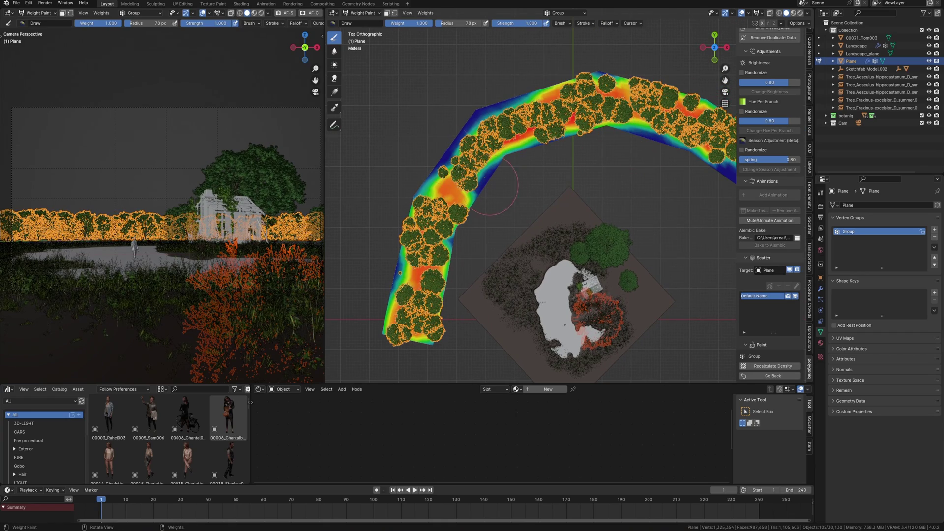
click(335, 23)
click(517, 40)
drag(455, 185, 477, 220)
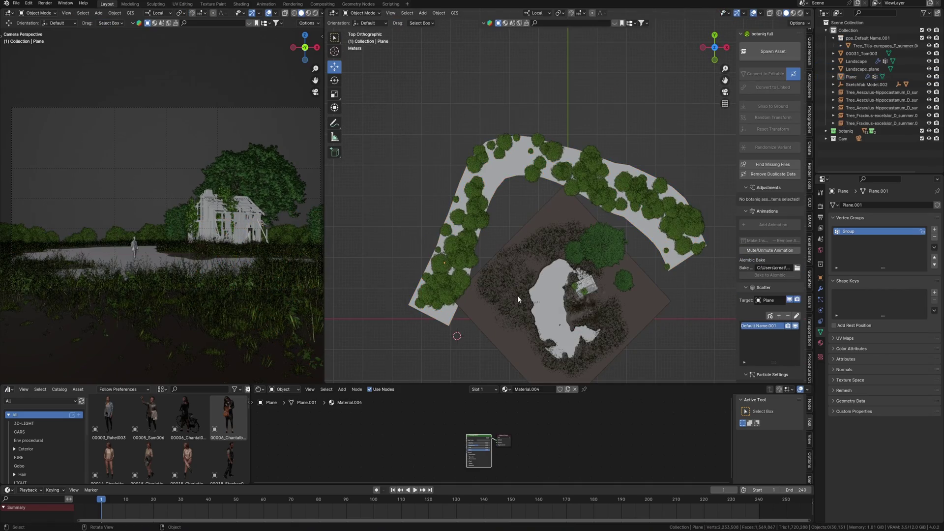
- Try a linked duplicate of the tree strip placed farther behind the lake, and delete it
middle_drag(606, 251, 603, 175)
key(KP_7)
shift+middle_drag(507, 182, 557, 230)
click(557, 230)
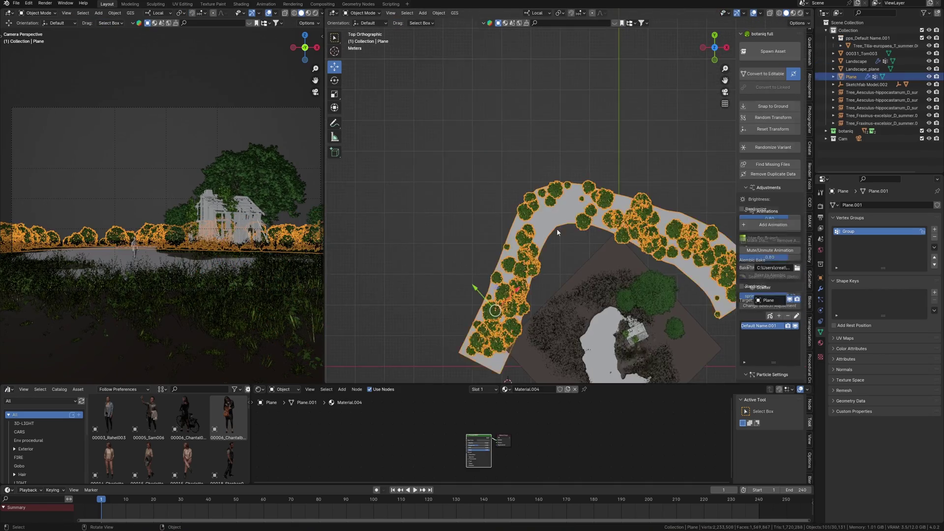
key(alt+d)
click(548, 141)
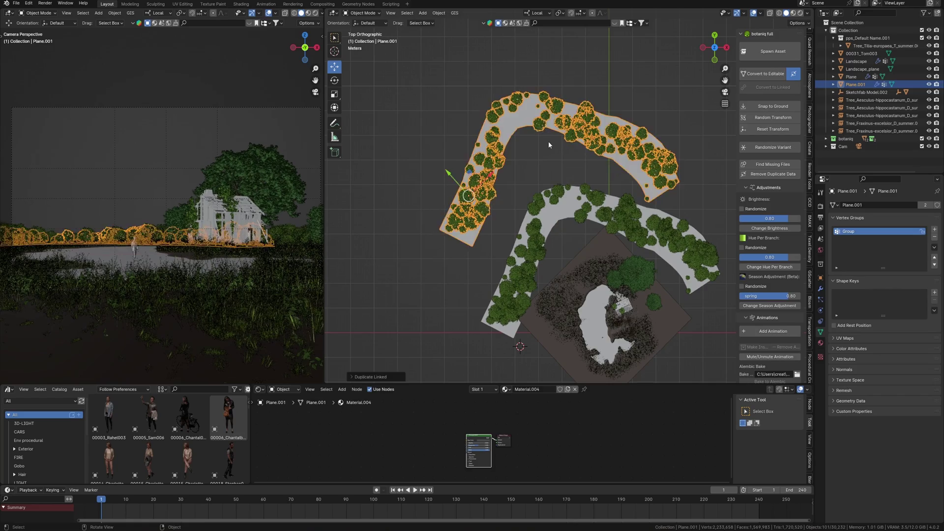
key(Delete)
- Make an independent duplicate of the tree strip and place it about 50 m behind the original
click(551, 222)
key(shift+d)
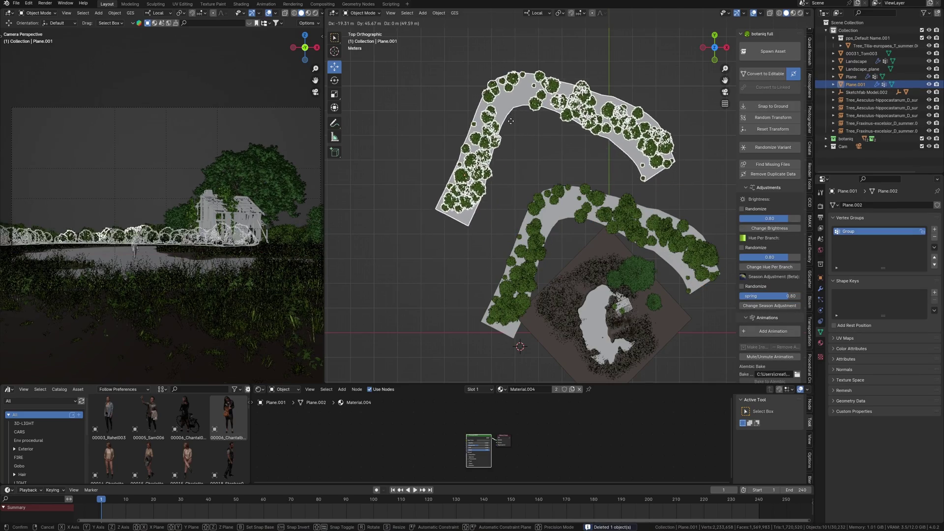
click(511, 121)
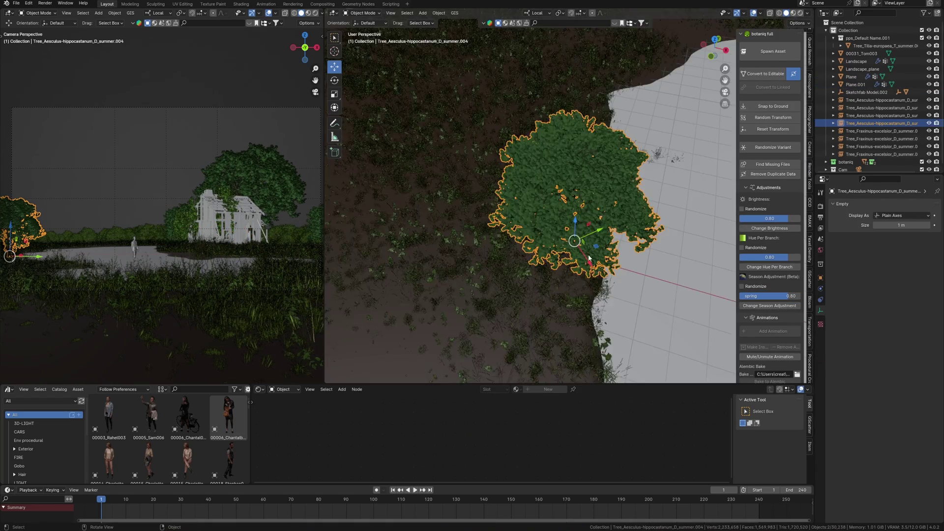
- Rotate the horse chestnut on the lake shore opposite the house about its Z axis
scroll(573, 192, down, 2)
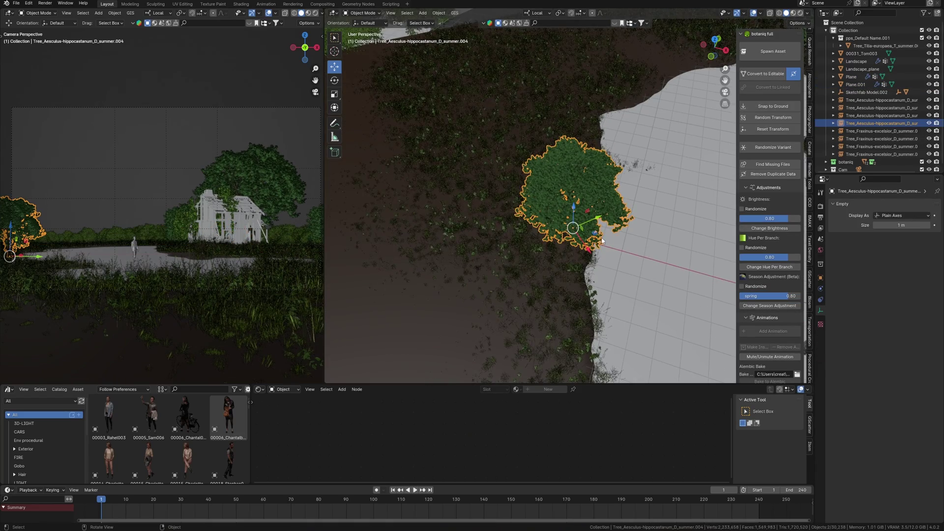
key(r)
key(z)
click(638, 257)
middle_drag(637, 256, 598, 201)
click(598, 201)
- In top view, move the small horse chestnut near the house and the large tree to a new spot
shift+middle_drag(603, 246, 604, 307)
click(583, 181)
key(KP_7)
shift+middle_drag(582, 179, 575, 289)
key(g)
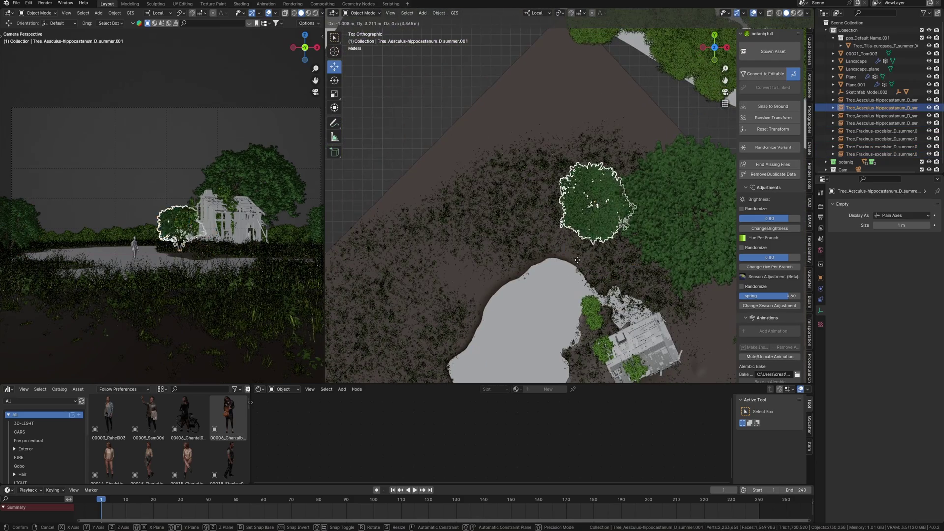
click(559, 284)
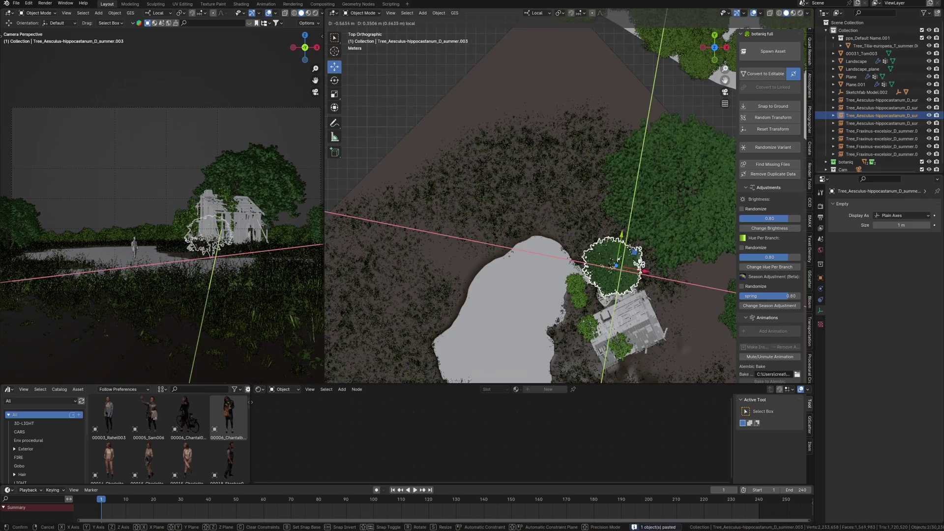
- Fine-tune the position of the small horse chestnut between the ruined house and the large tree
drag(637, 257, 635, 253)
mouse_move(635, 253)
middle_down()
mouse_move(628, 187)
mouse_move(635, 256)
middle_up()
key(KP_7)
drag(635, 255, 638, 244)
middle_drag(638, 243, 658, 185)
key(KP_Decimal)
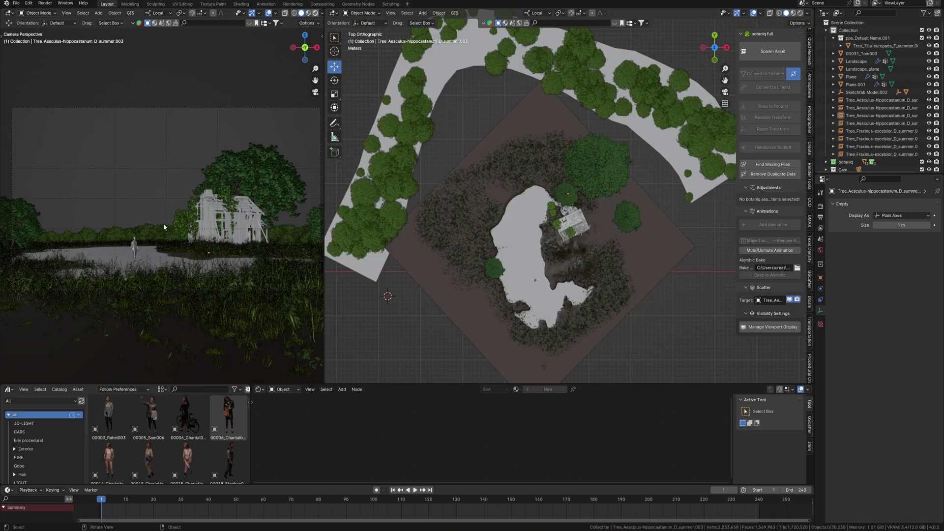
- Show the camera view in Rendered shading and use a Sky Texture for the world background colour
key(z)
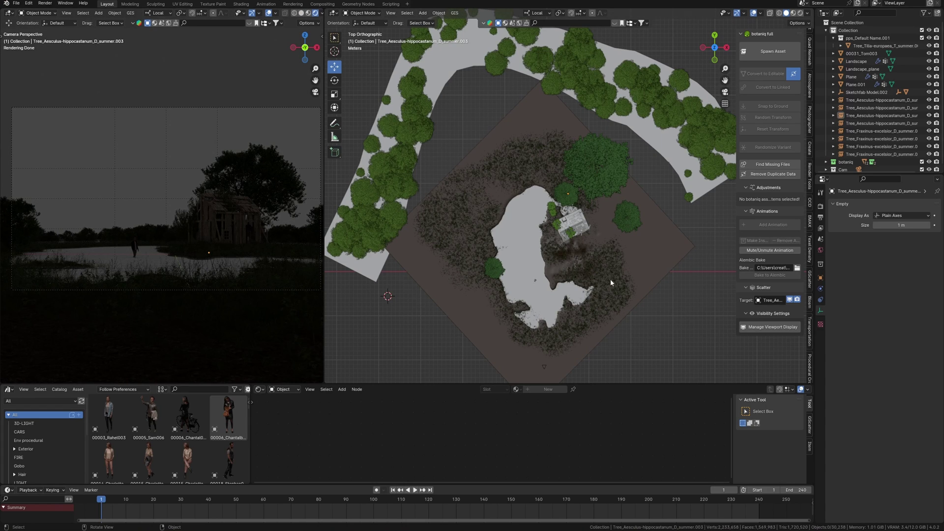
click(820, 251)
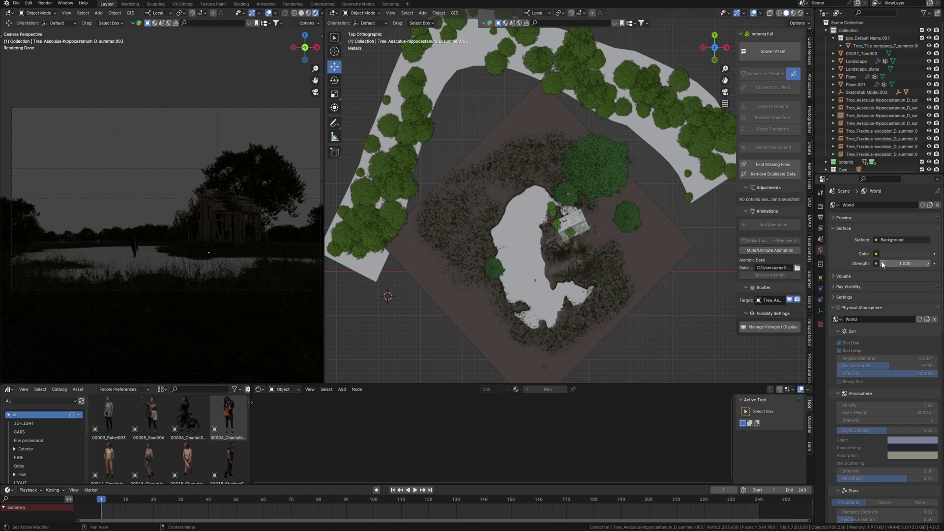
click(876, 254)
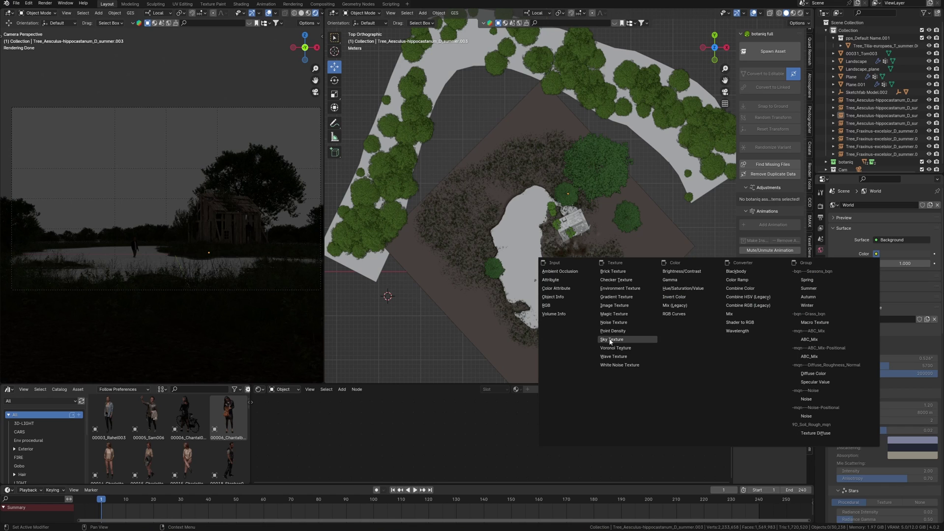
click(612, 339)
- Set the sky's sun size to 2.64° and sun intensity to 0.790
click(899, 282)
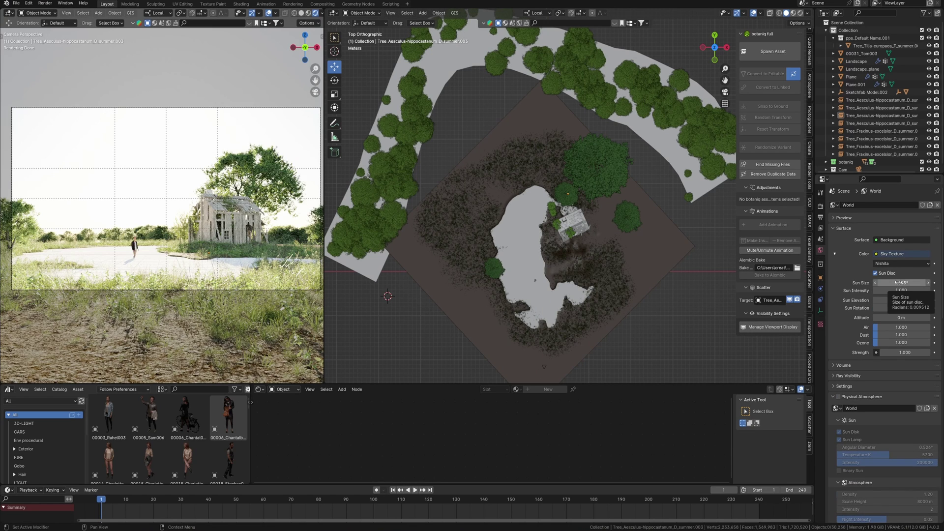
text(2.64)
key(Return)
click(900, 291)
text(.79)
key(Return)
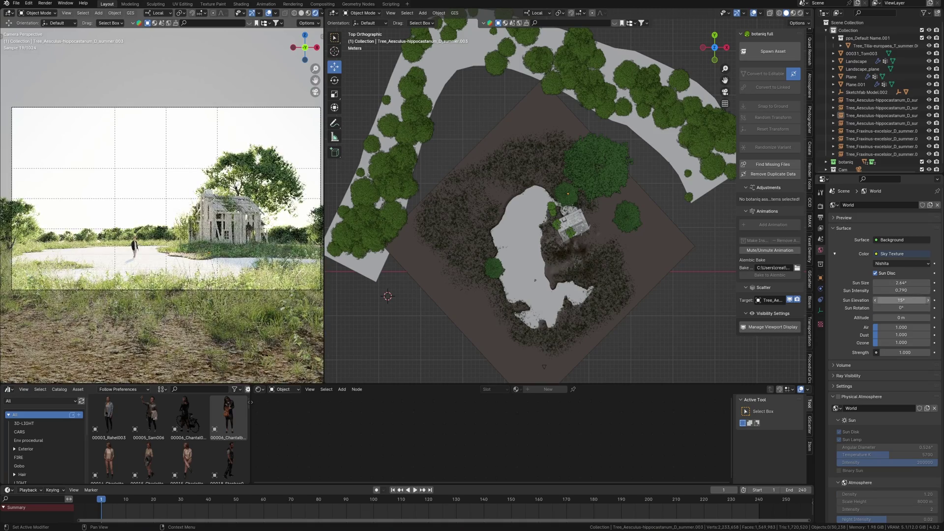
- Set the sun elevation to 4.91°, sun rotation to -43°, air to 1.216, ozone to 2.455 and background strength to 0.910
drag(900, 300, 895, 339)
click(911, 307)
text(-43)
key(Return)
click(895, 343)
text(2.)
text(455)
key(Return)
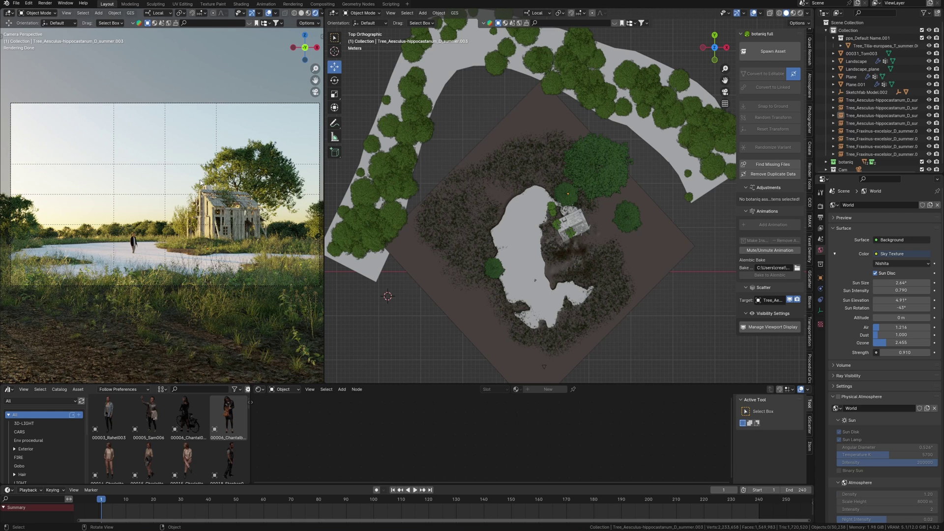
- Add a plane to a Sky collection beside the landscape and stretch it along X into a wide rectangle
shift+middle_drag(547, 325, 545, 323)
key(shift+a)
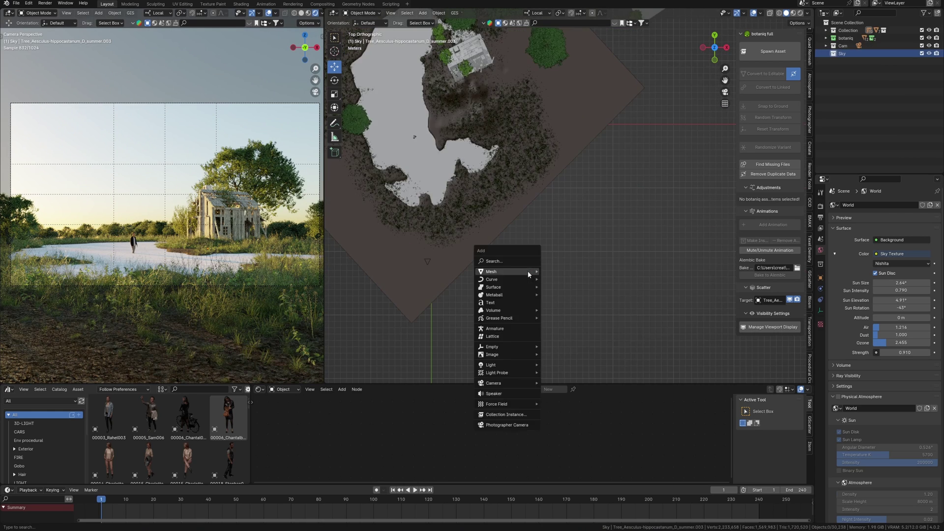
mouse_move(527, 271)
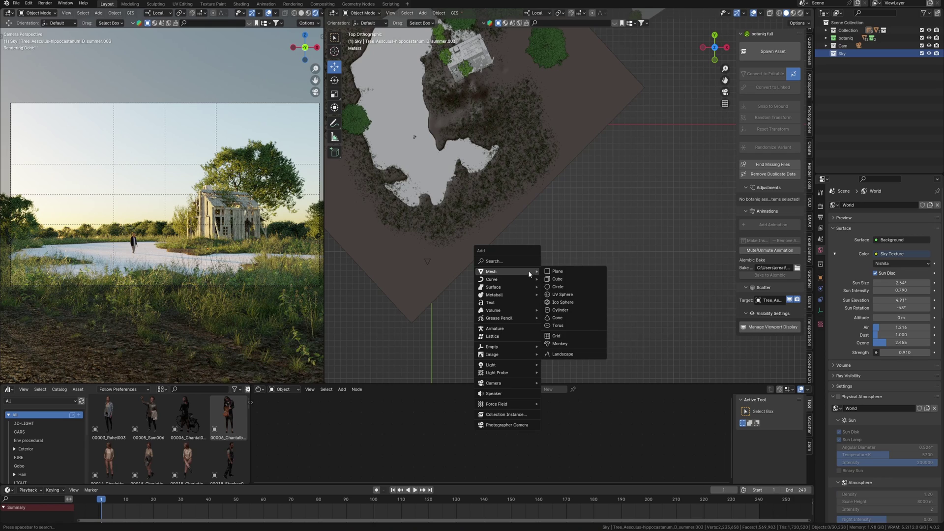
click(561, 271)
scroll(585, 266, up, 4)
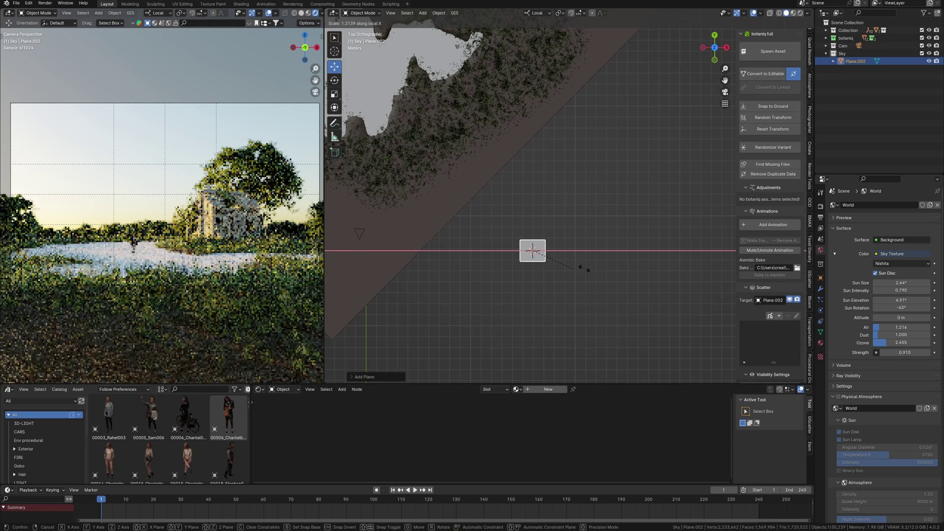
key(s)
key(x)
click(592, 270)
shift+middle_drag(586, 271, 587, 242)
- Enlarge the node editor area and create a new material for the sky plane
drag(589, 383, 588, 349)
click(529, 356)
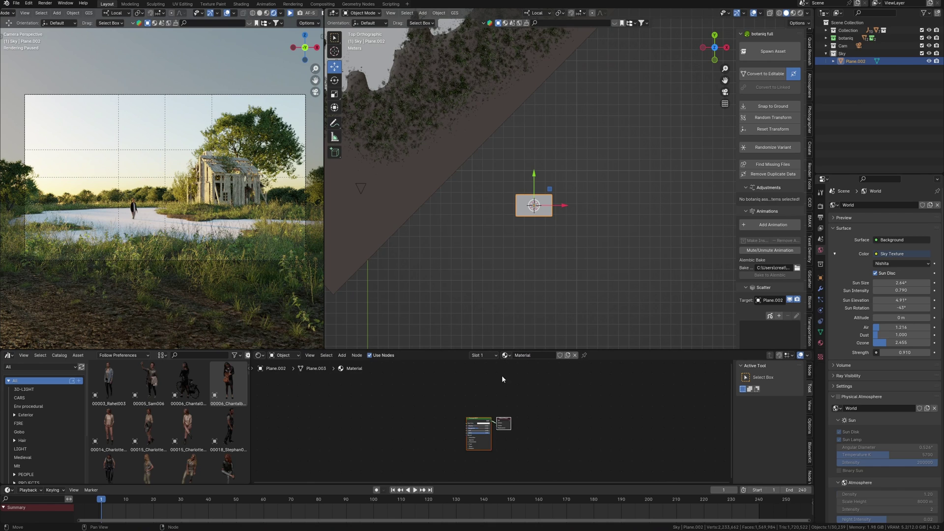
scroll(514, 402, up, 2)
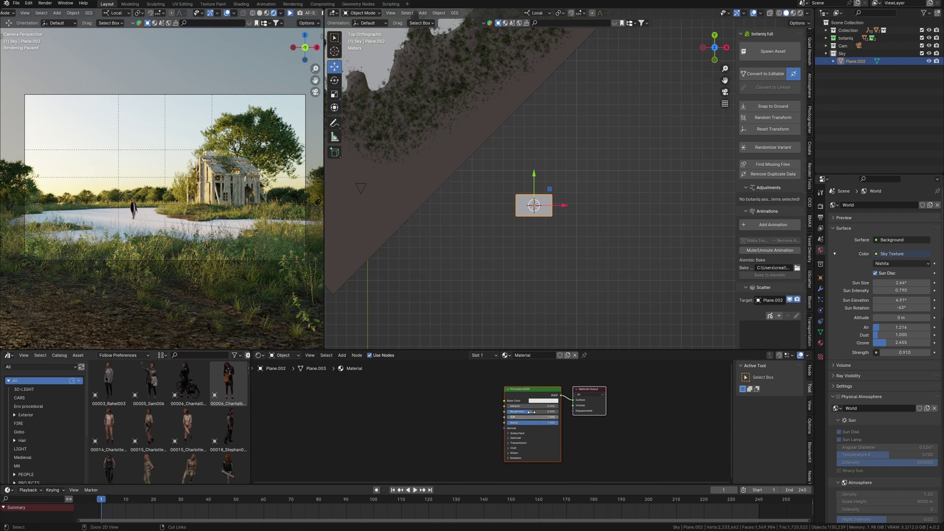
- Switch to Connecter, bring the colorful_dramatic sky JPG into the plane's material, and connect its Color to Base Color
key(alt+Tab)
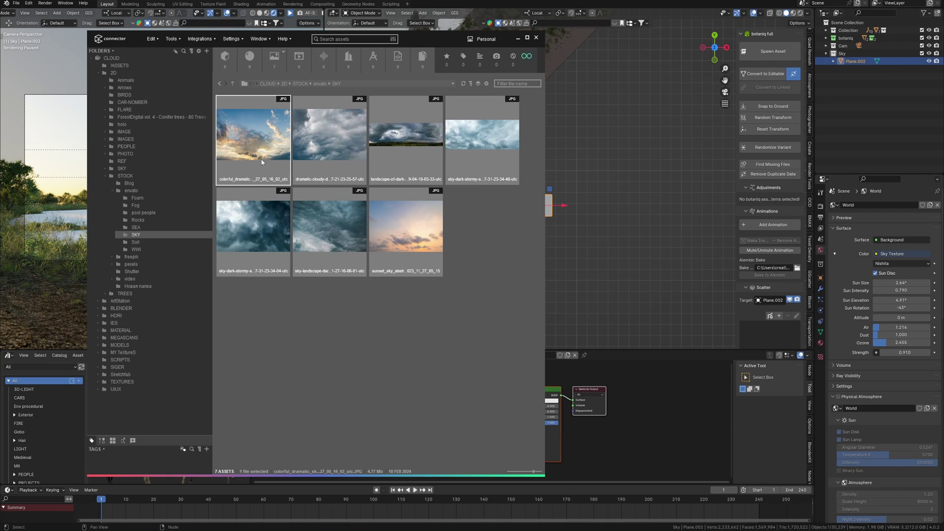
drag(245, 150, 441, 397)
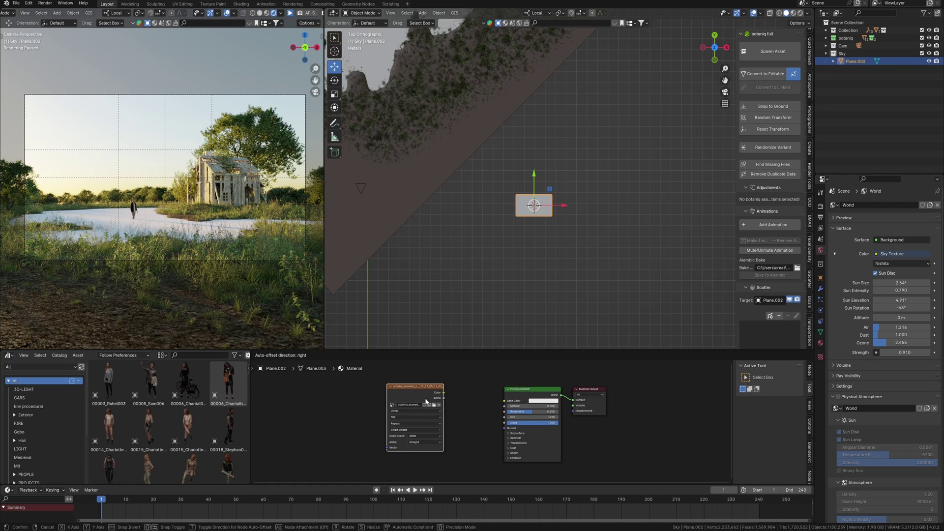
drag(503, 406, 505, 400)
- Check the image on the isolated sky plane and add Texture Coordinate and Mapping nodes to the image
key(KP_Divide)
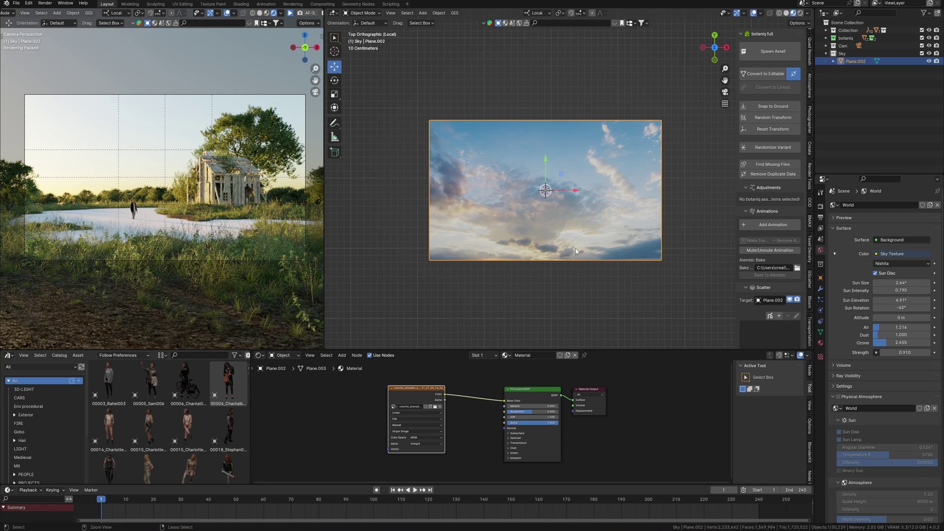
ctrl+middle_drag(575, 249, 605, 239)
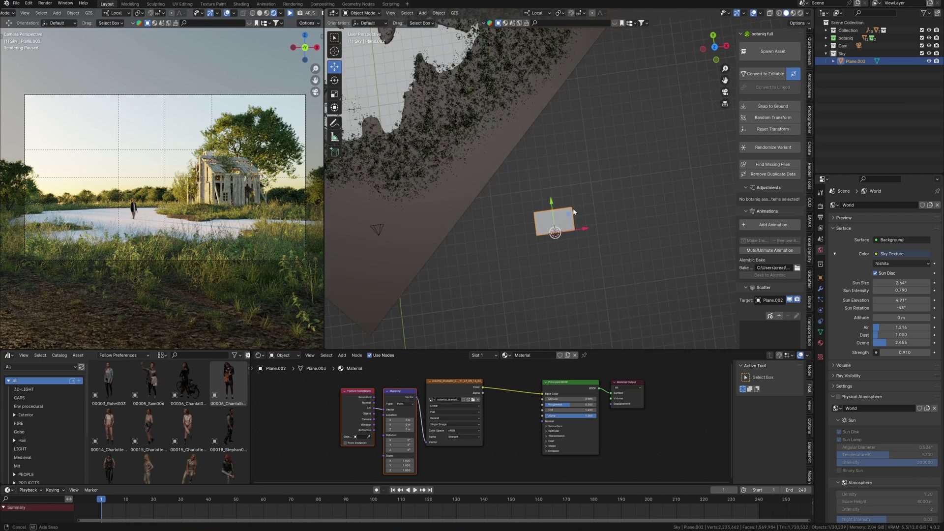
middle_drag(573, 208, 639, 206)
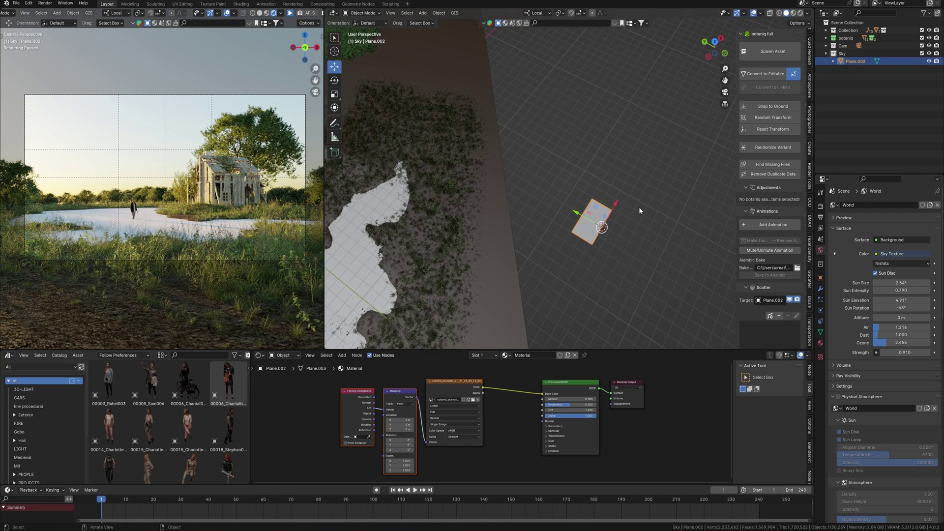
- Rotate the sky plane 90° about X so it stands upright, and move it beyond the landscape
text(rx9)
key(Return)
key(KP_7)
ctrl+middle_drag(604, 147, 592, 229)
shift+middle_drag(581, 186, 636, 295)
key(g)
click(472, 80)
- Enlarge the sky plane, place it behind the background forest, and resume the rendered camera preview
shift+middle_drag(530, 171, 614, 326)
key(s)
click(584, 275)
key(g)
click(595, 161)
shift+middle_drag(596, 162, 626, 274)
click(291, 13)
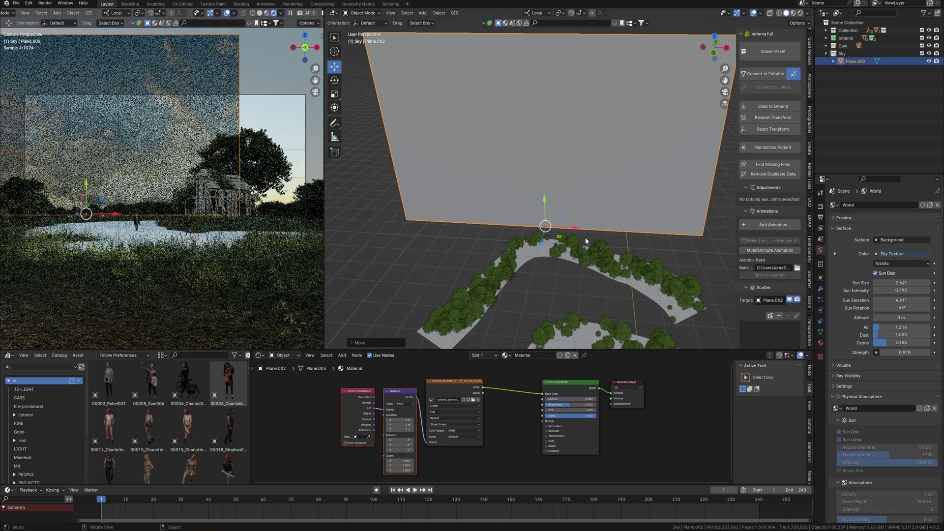
- Viewing from above, rotate the sky plane about 7° and slide it along its local X across the camera's view
key(grave)
click(596, 148)
key(r)
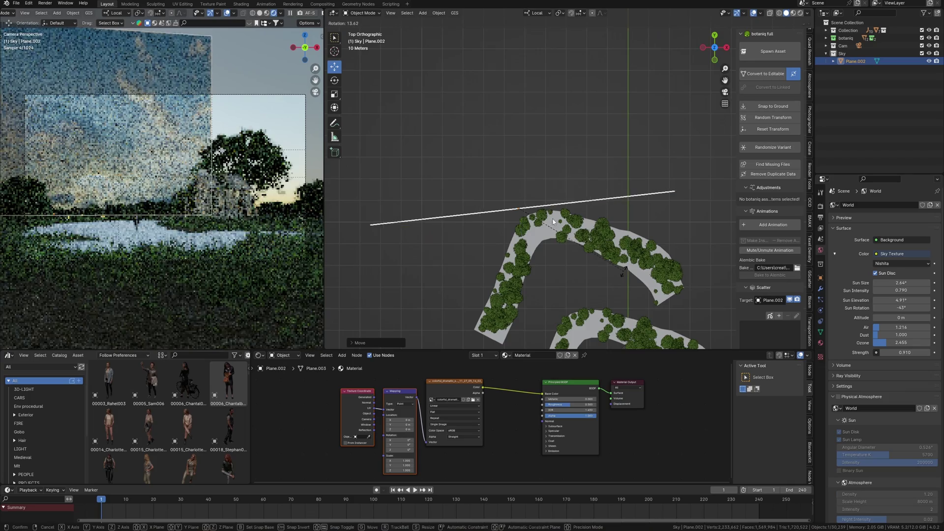
click(625, 270)
key(g)
key(x)
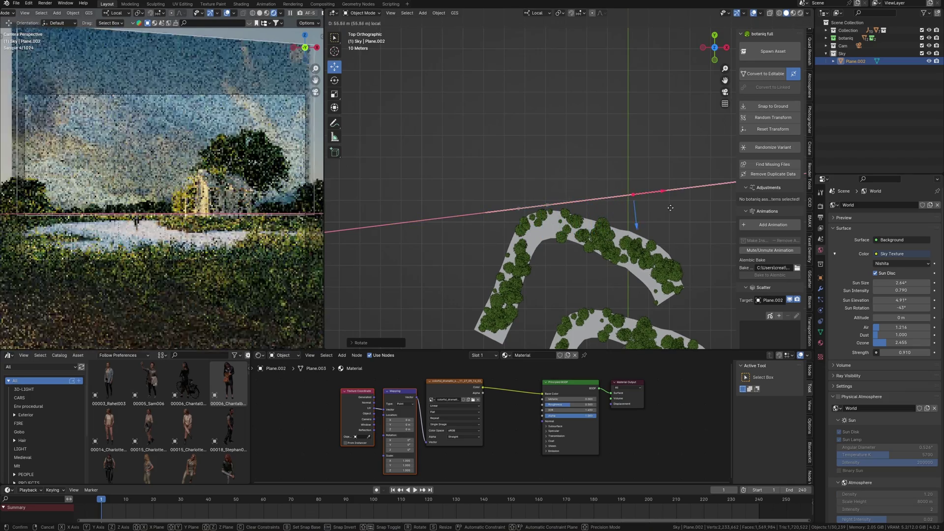
click(640, 205)
- Rescale the sky plane along its local X axis and shift it slightly along X behind the forest
mouse_move(640, 205)
middle_down()
mouse_move(629, 239)
mouse_move(603, 245)
mouse_move(626, 212)
middle_up()
key(s)
key(y)
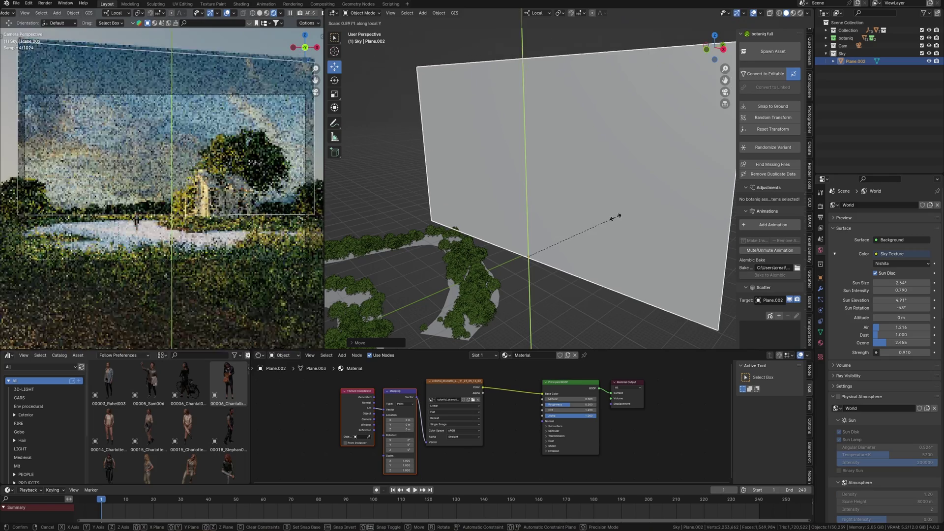
key(x)
click(648, 213)
drag(541, 262, 536, 260)
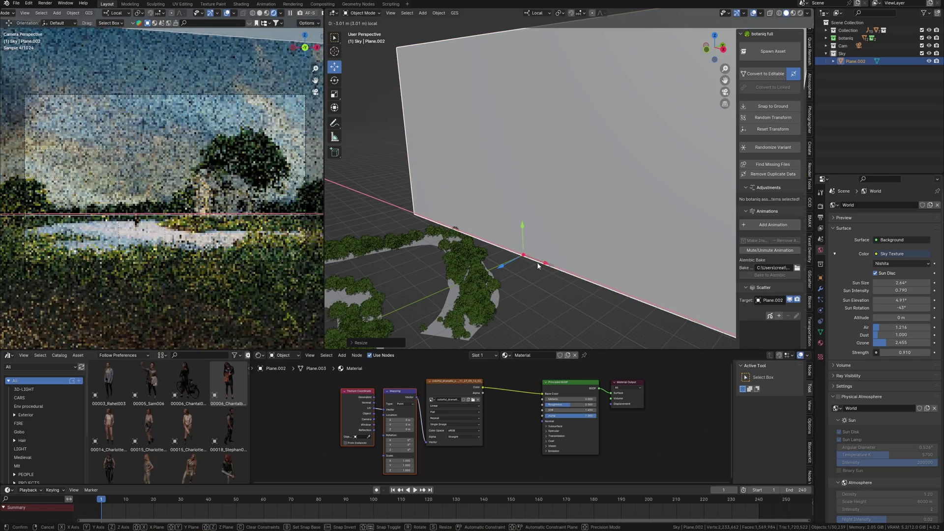
click(537, 262)
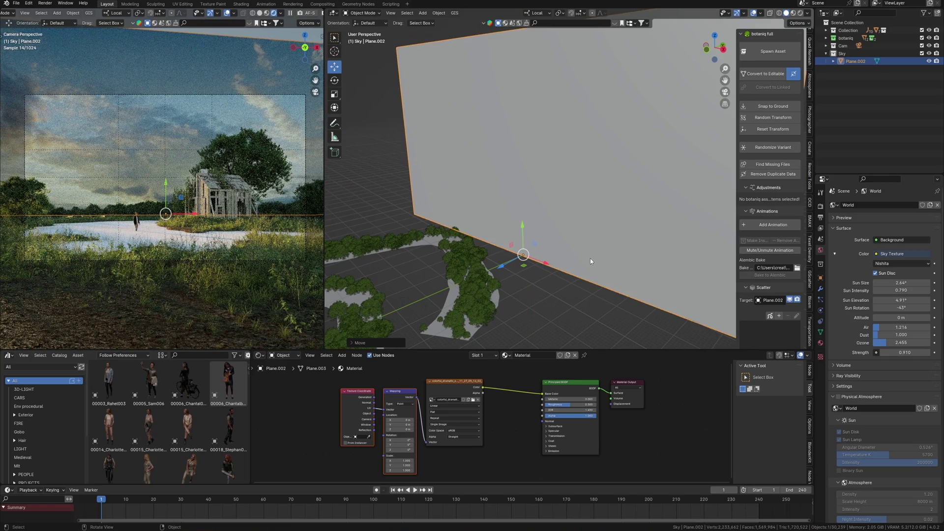
- Connect the sky image's Color to the Principled BSDF's Emission Color and set the emission Strength to 1
drag(464, 383, 497, 419)
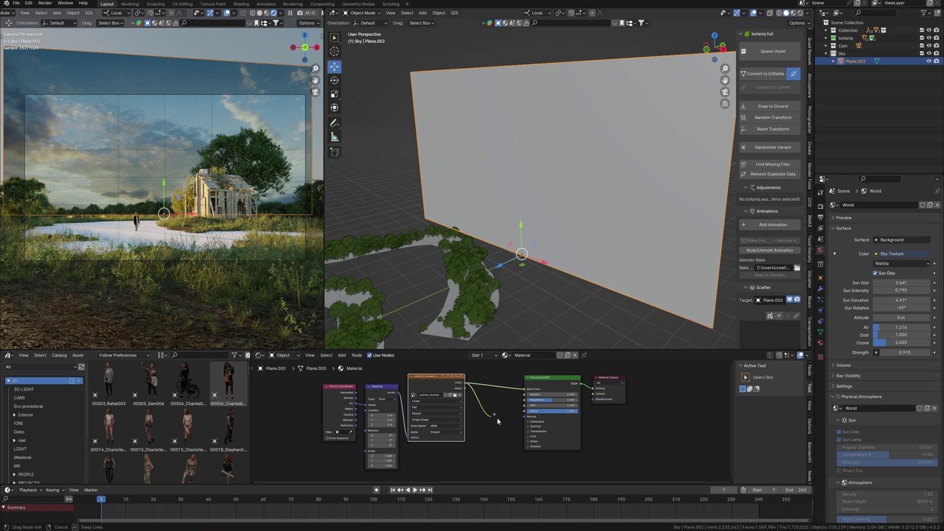
click(528, 446)
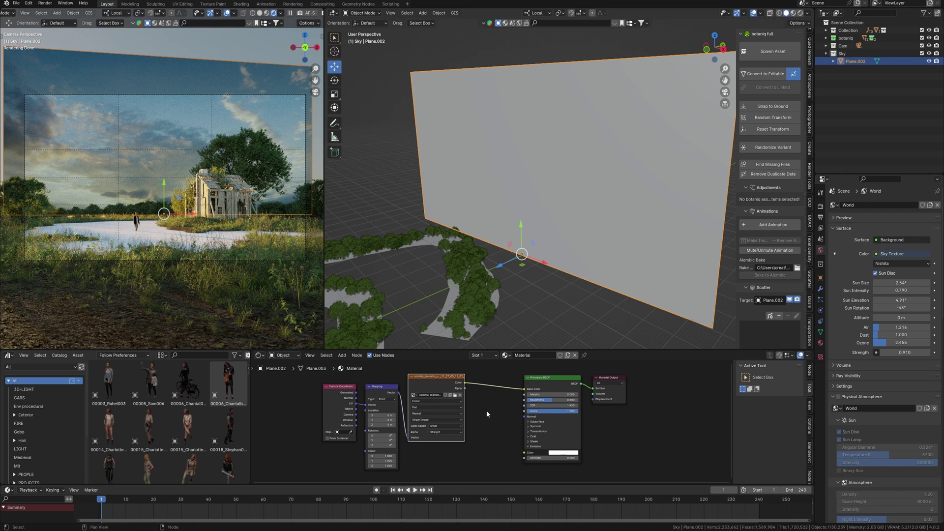
drag(465, 387, 567, 458)
click(561, 458)
text(1)
key(Return)
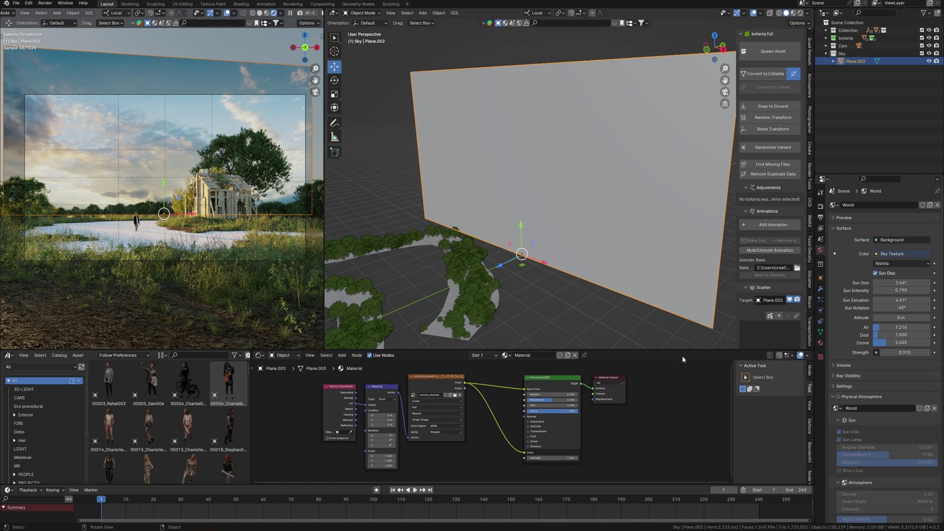
- Turn off Shadow in the sky plane's Ray Visibility settings
click(820, 278)
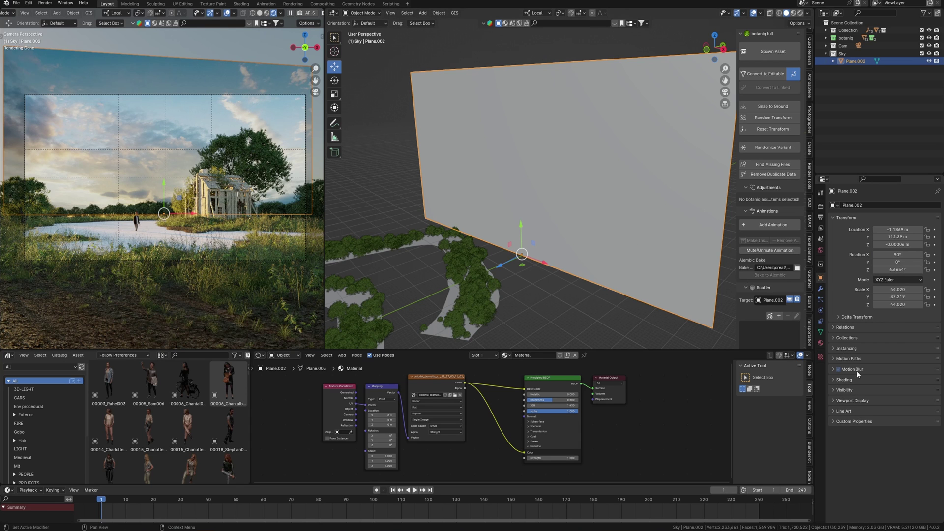
click(844, 390)
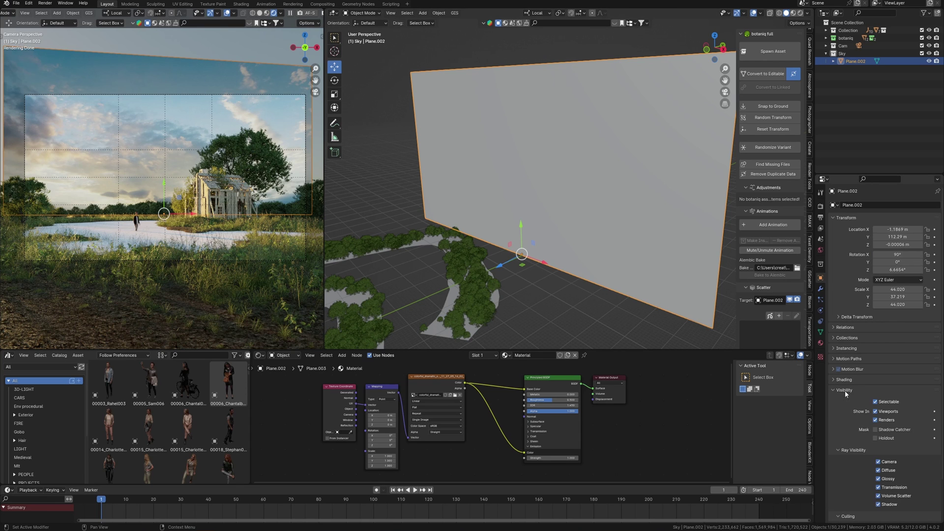
click(878, 504)
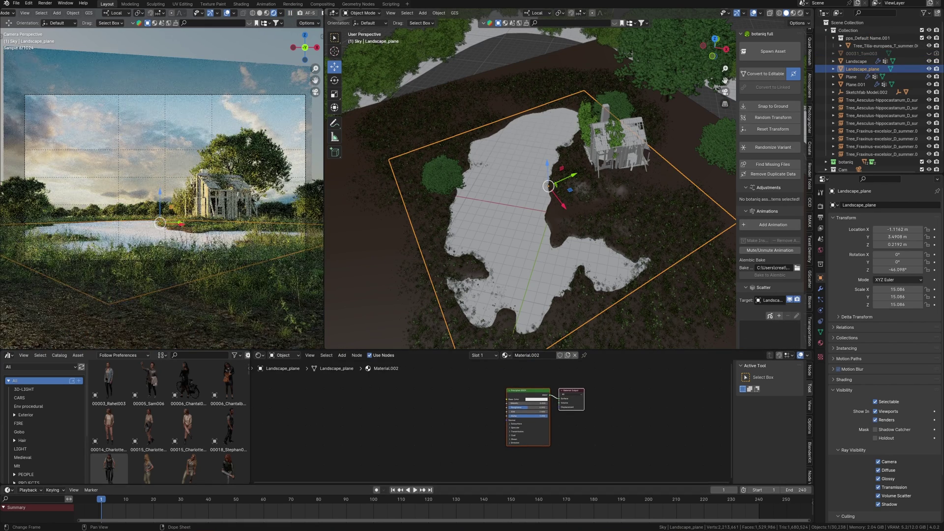
- Switch to Connecter, find the SWAMP WATER textures under MEGASCANS > Water, and copy their folder path
key(alt+Tab)
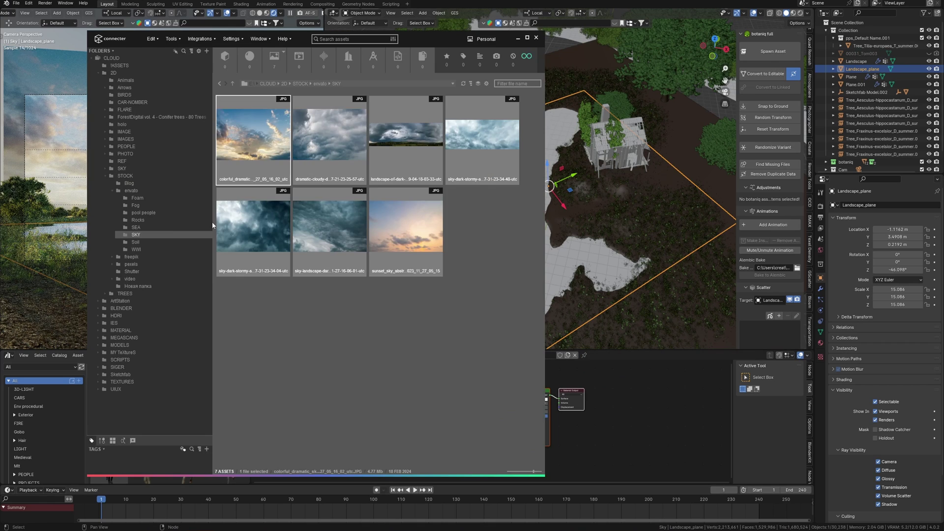
double_click(111, 339)
drag(209, 268, 212, 412)
click(123, 385)
click(125, 394)
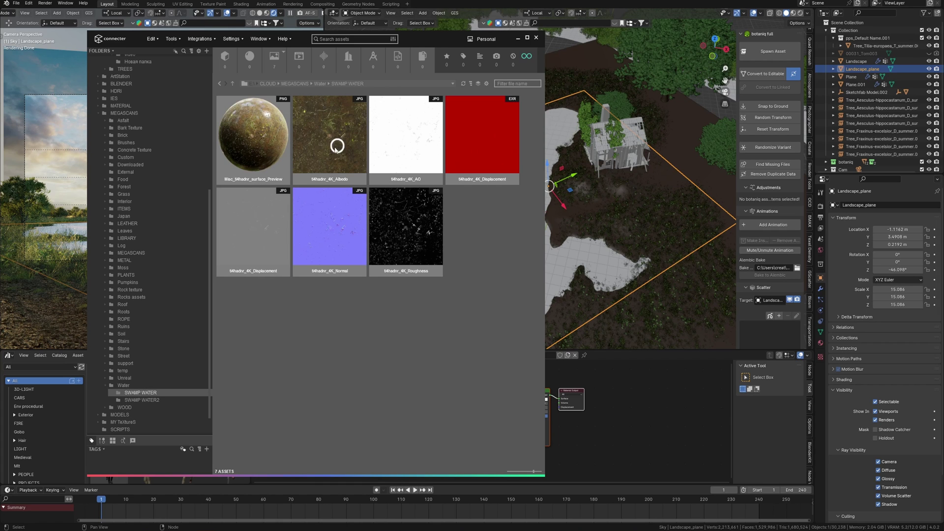
right_click(336, 148)
click(370, 253)
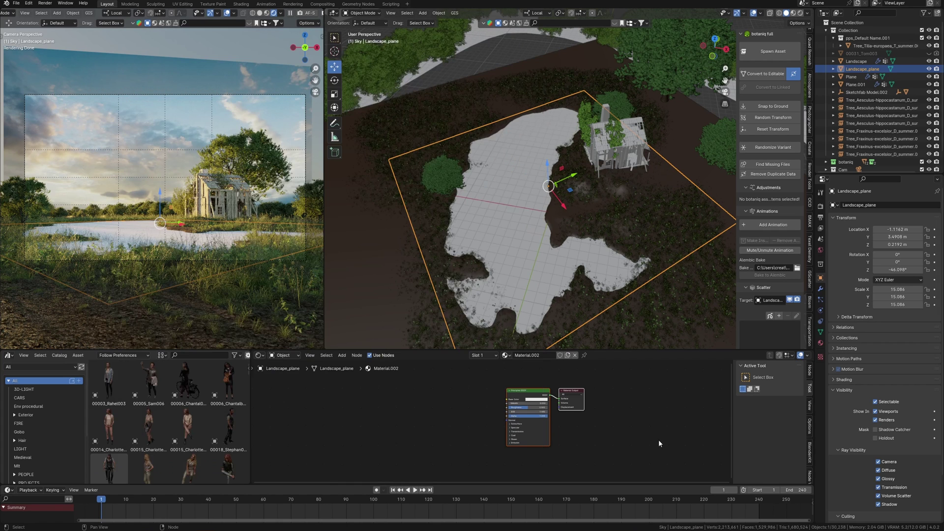
- Load the SWAMP WATER Albedo, AO, Displacement, Normal and Roughness JPGs as a Principled texture setup on the lake plane's material
key(ctrl+shift+t)
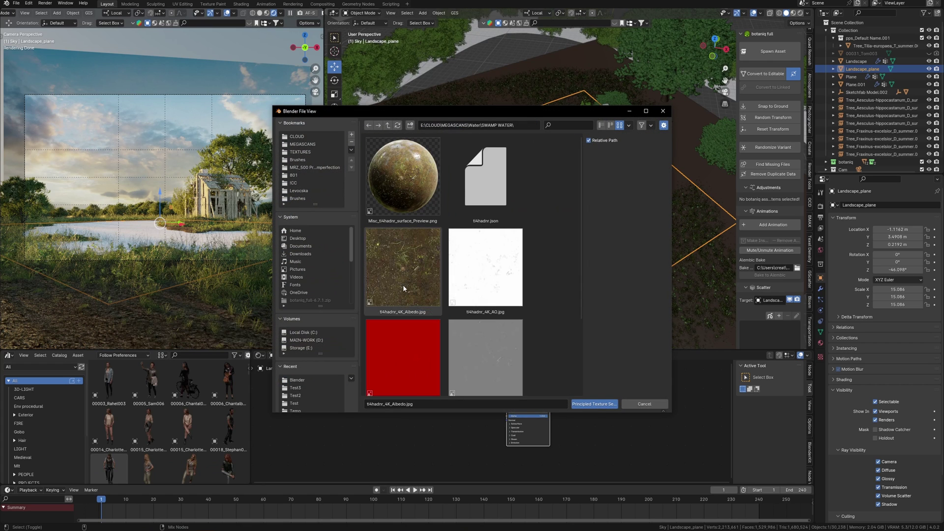
click(403, 284)
ctrl+click(474, 276)
ctrl+click(500, 354)
scroll(500, 353, down, 3)
shift+click(403, 349)
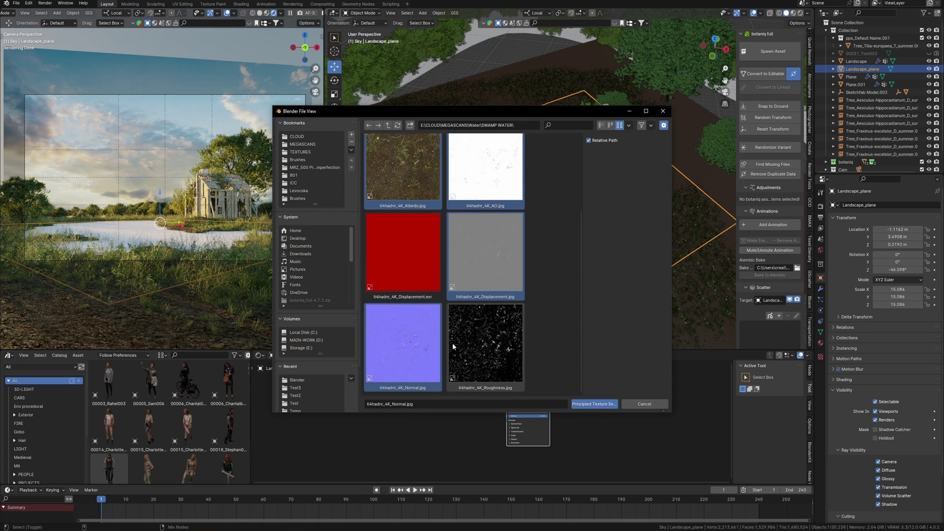
shift+click(453, 343)
click(594, 403)
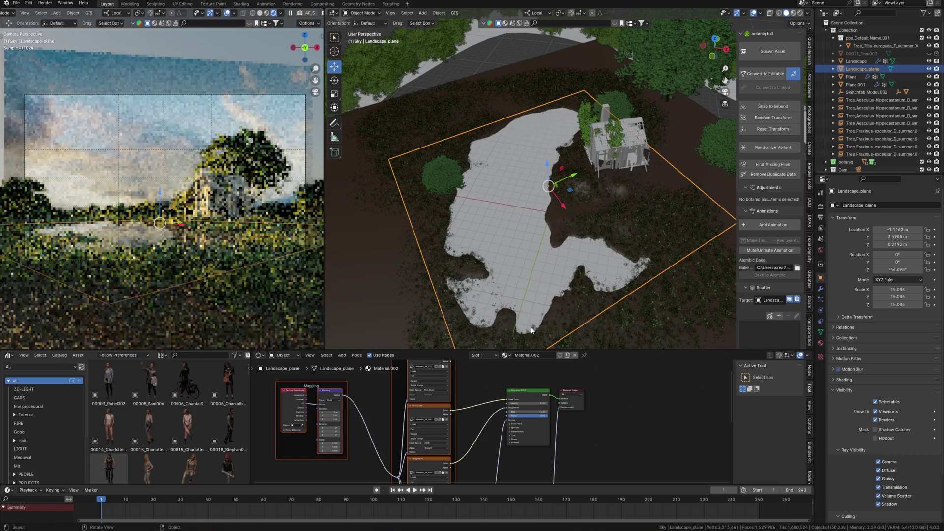
- Unwrap the UVs of the lake plane in Edit Mode and return to Object Mode
ctrl+middle_drag(529, 332, 435, 255)
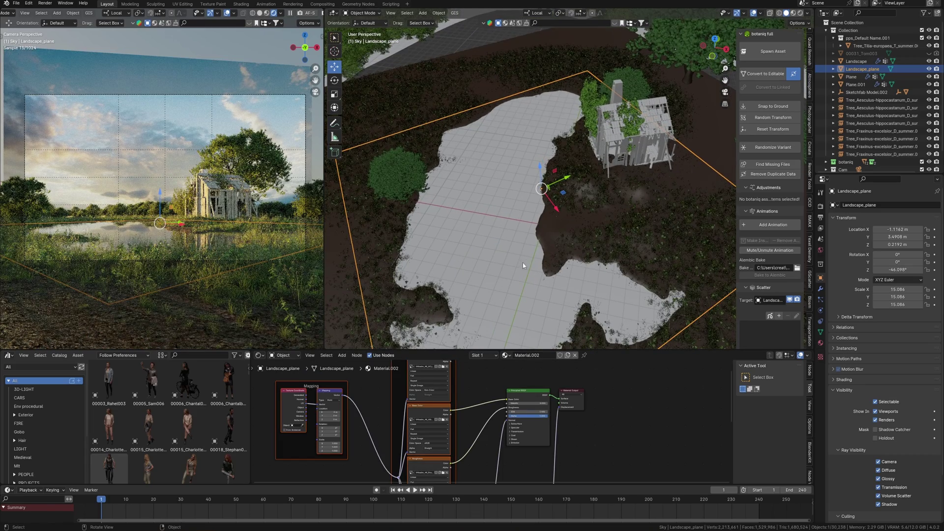
key(Tab)
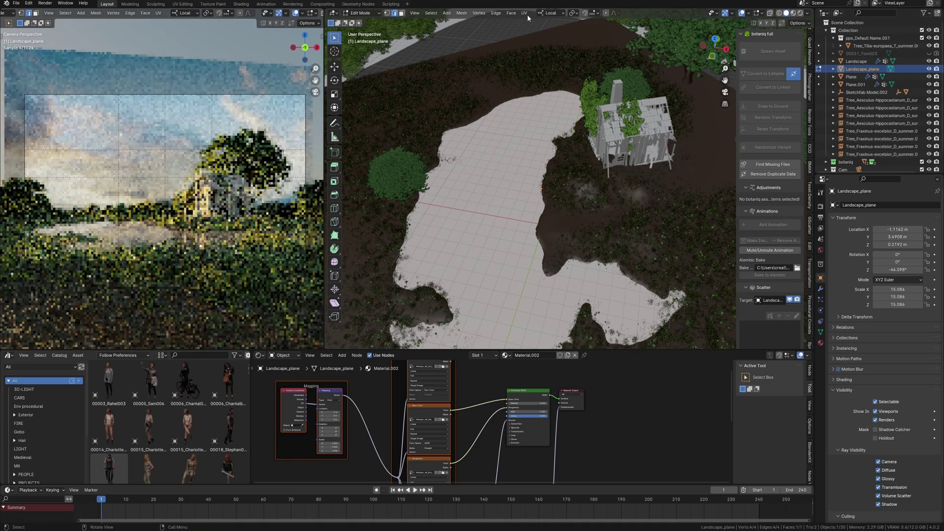
click(525, 13)
click(538, 23)
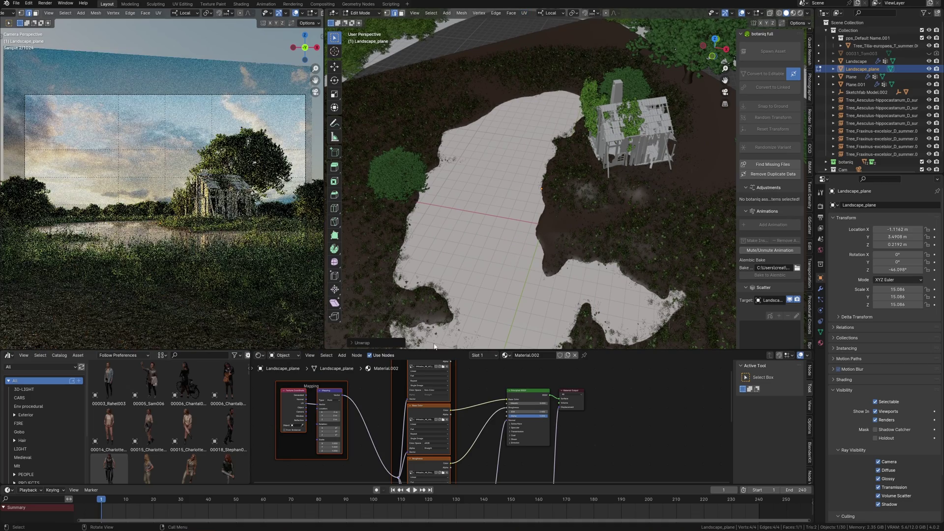
key(Tab)
- Adjust the water material's Mapping Scale on X, Y and Z together while inspecting the lake up close
middle_drag(384, 432, 439, 417)
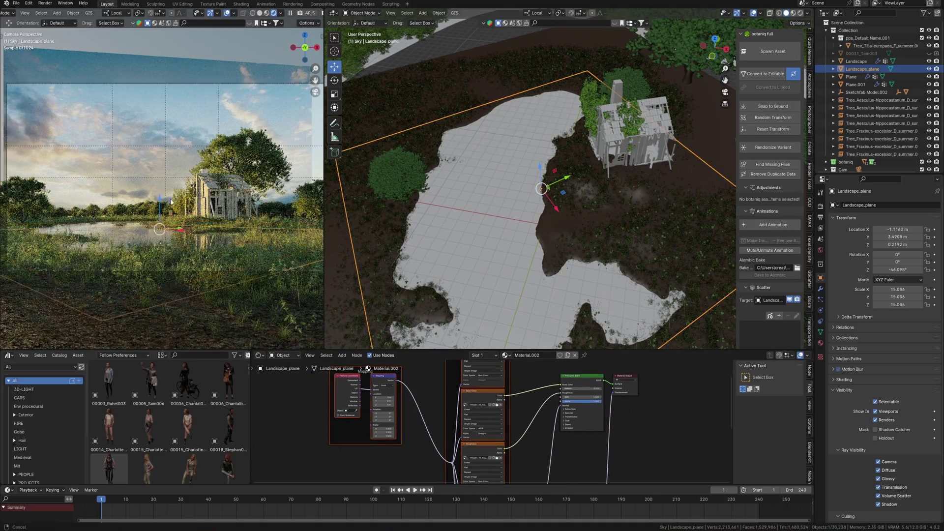
scroll(174, 276, up, 3)
scroll(172, 239, up, 2)
shift+middle_drag(206, 232, 210, 233)
scroll(210, 233, up, 1)
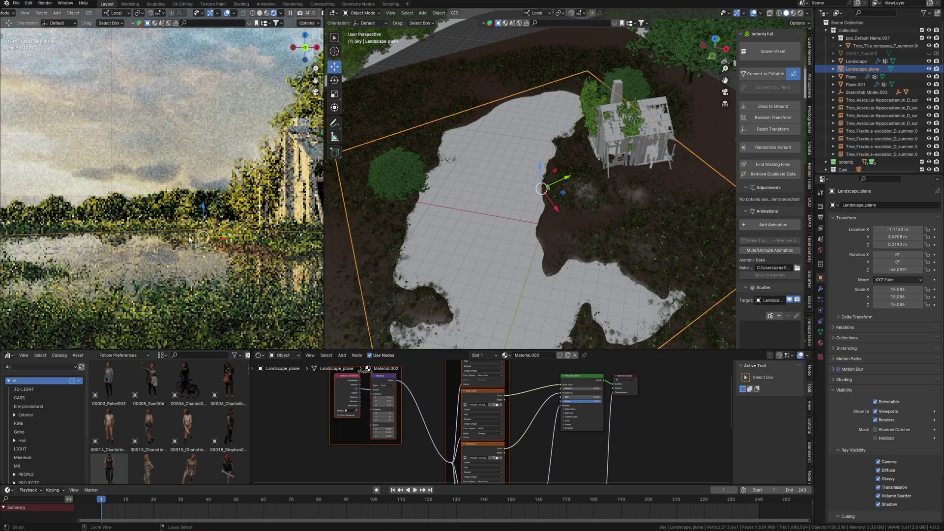
scroll(418, 423, up, 3)
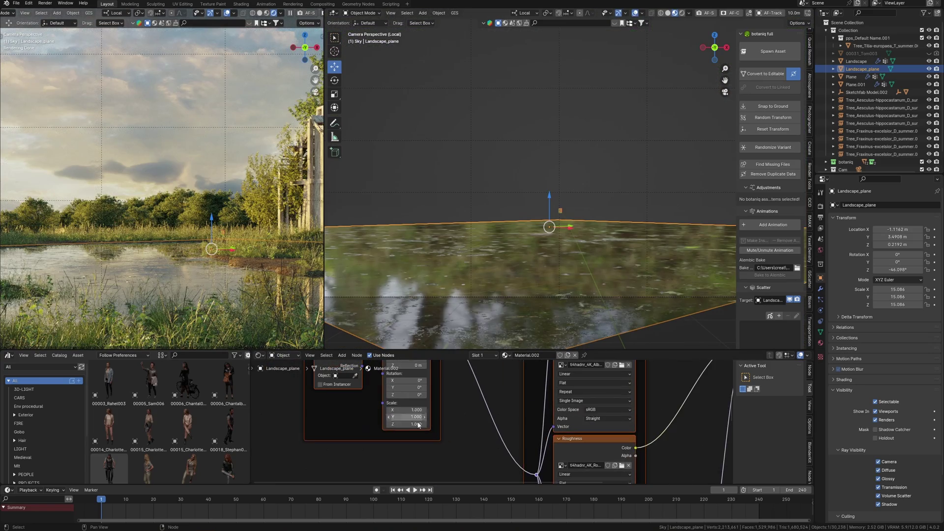
drag(417, 410, 431, 430)
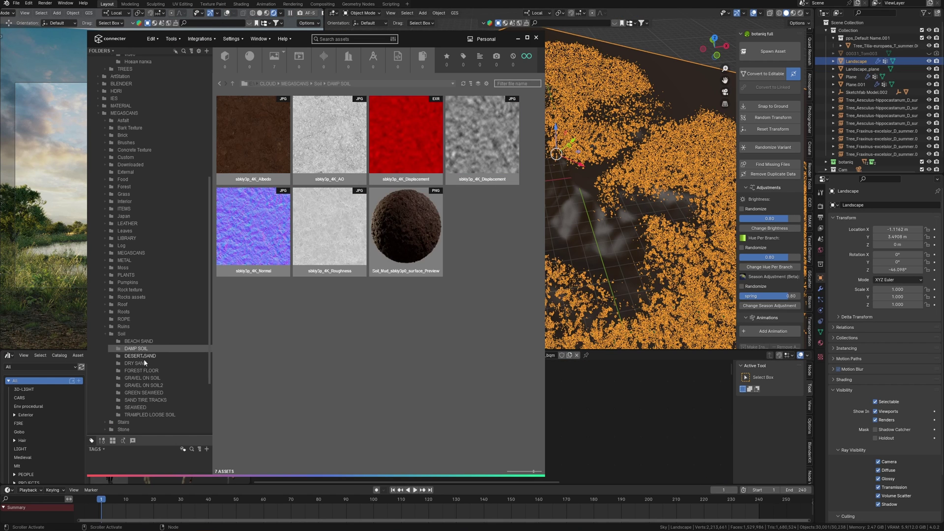
- Browse the MEGASCANS Soil textures in Connecter, preview the FOREST FLOOR surface, and copy that folder's path
click(144, 357)
click(142, 364)
click(142, 371)
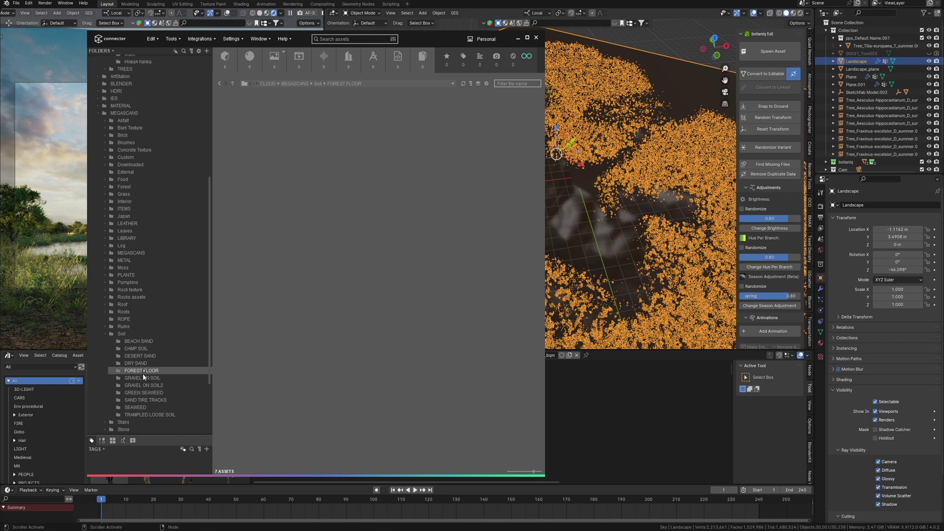
click(263, 154)
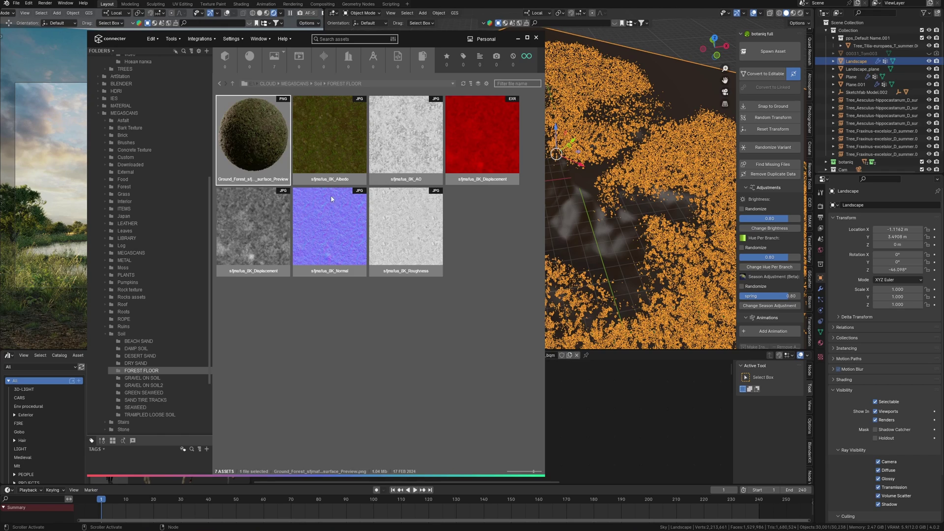
key(space)
key(space)
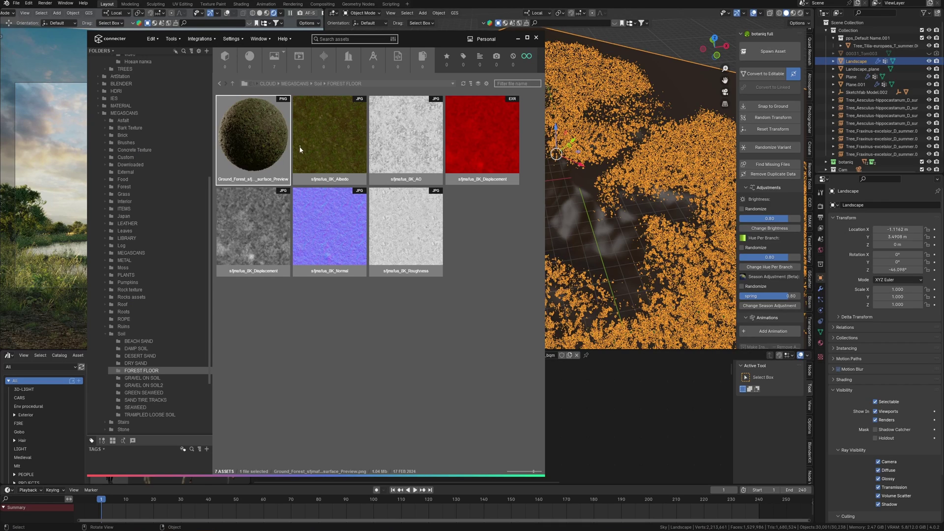
right_click(331, 139)
click(359, 247)
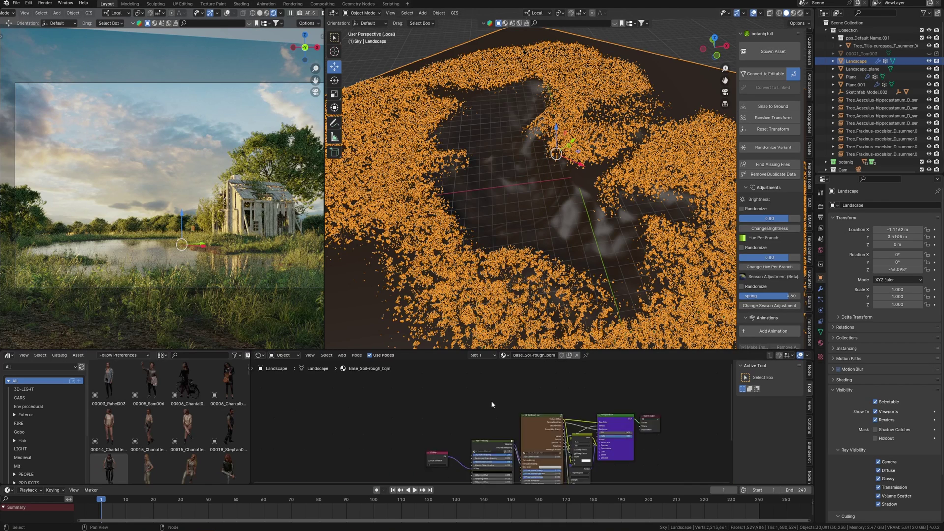
- Delete the old shader nodes from the landscape's Base_Soil-rough_bqm material and add a Principled BSDF beside the Material Output
drag(551, 445, 551, 446)
key(x)
scroll(533, 431, up, 4)
middle_drag(546, 393, 502, 406)
key(shift+a)
text(pr)
key(Return)
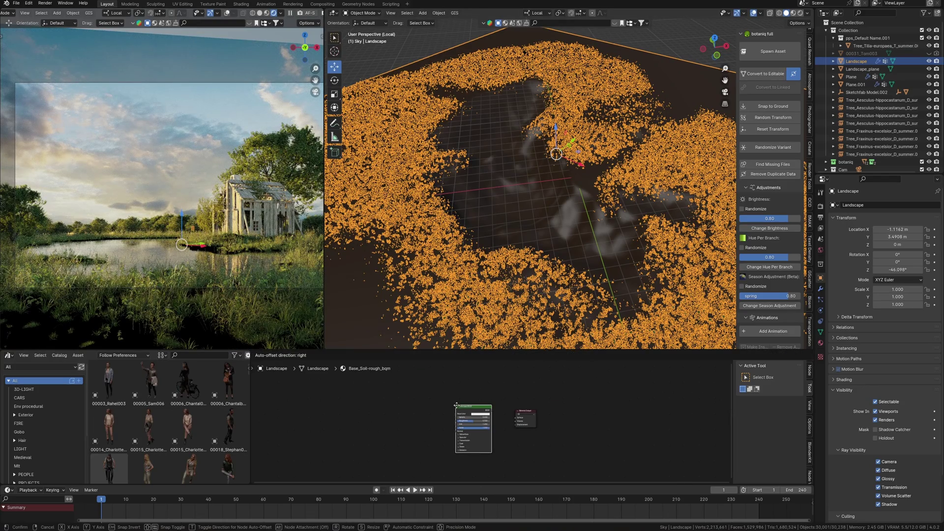
- Load the FOREST FLOOR Albedo, AO, Displacement, Normal and Roughness maps as a Principled texture setup on the landscape material
key(ctrl+shift+t)
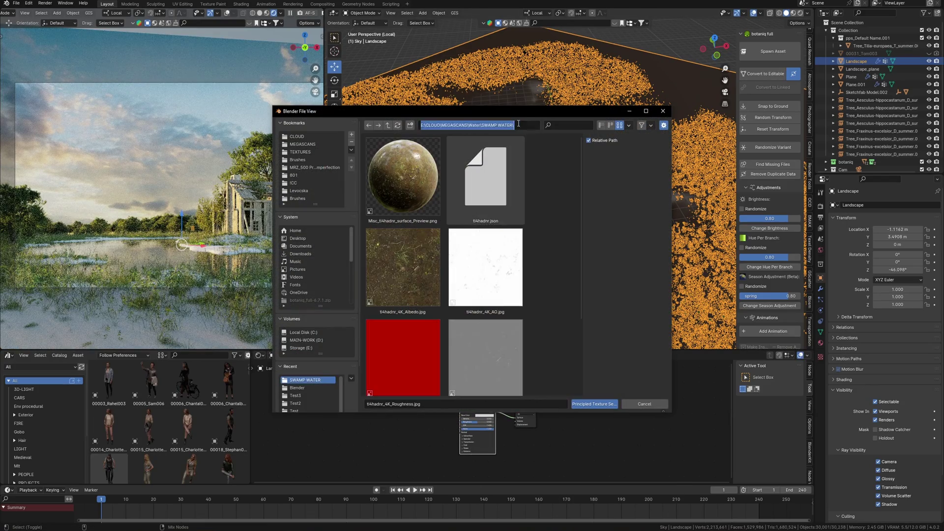
click(402, 268)
shift+click(486, 268)
scroll(488, 358, down, 2)
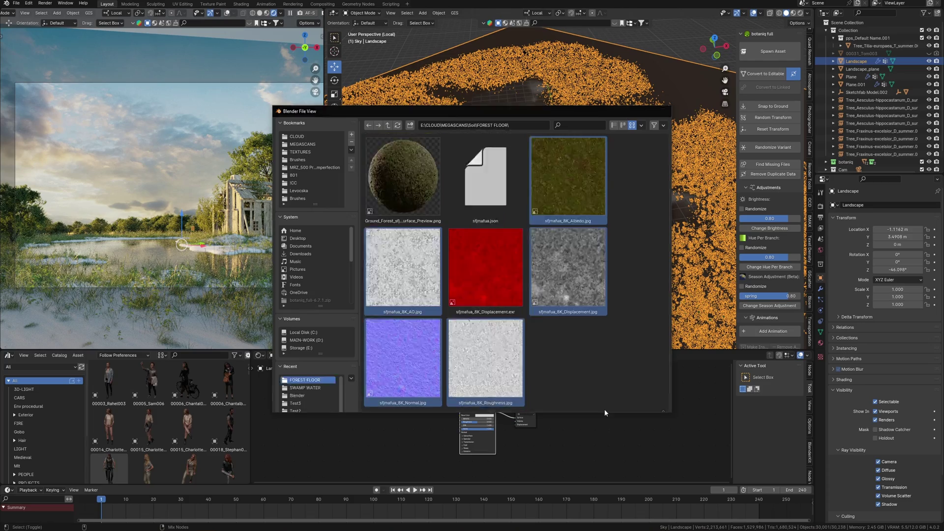
click(603, 404)
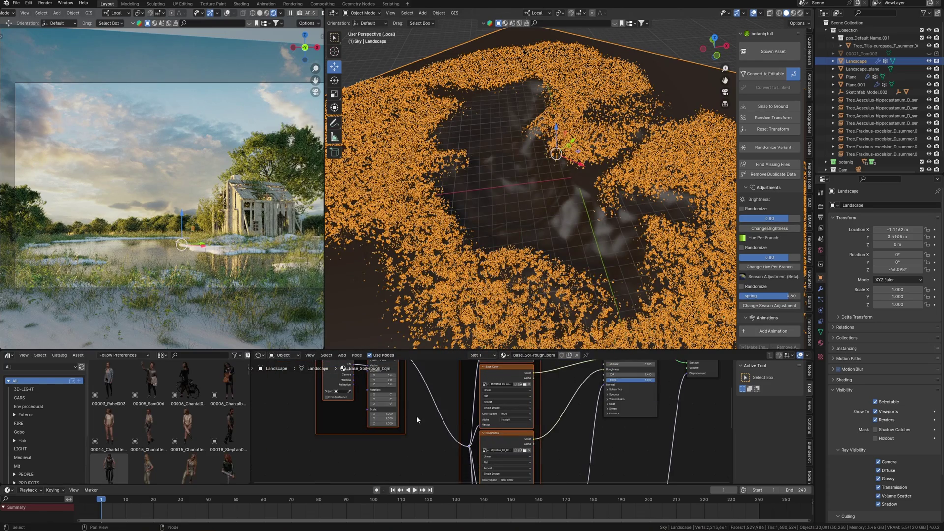
- Select the entire landscape mesh in Edit Mode and unwrap its UVs
scroll(202, 296, up, 4)
key(Tab)
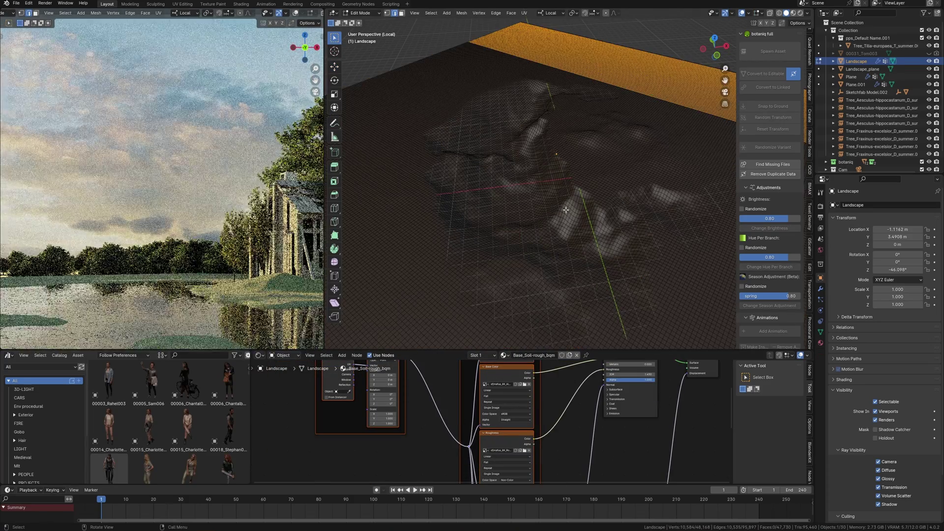
key(a)
click(524, 13)
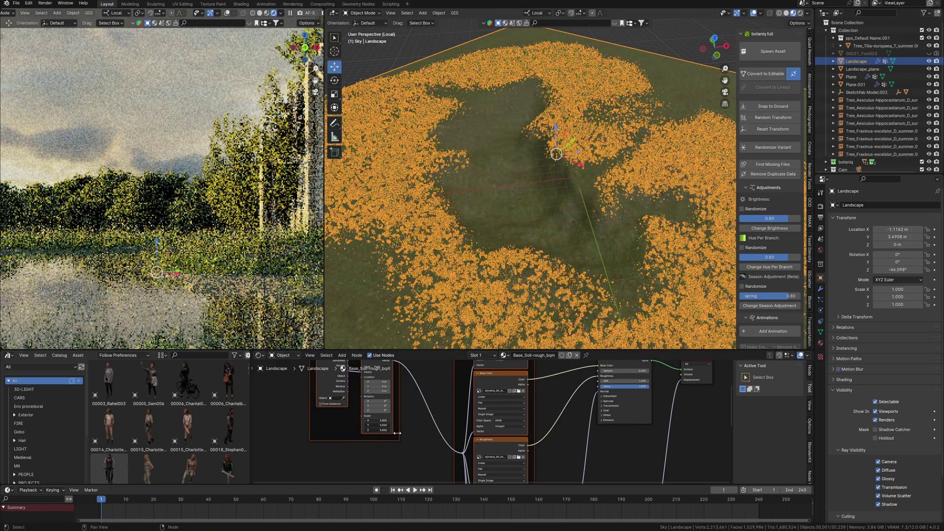
- Set the landscape material's displacement method to Displacement and Bump in its surface settings
scroll(496, 250, up, 4)
scroll(412, 416, down, 2)
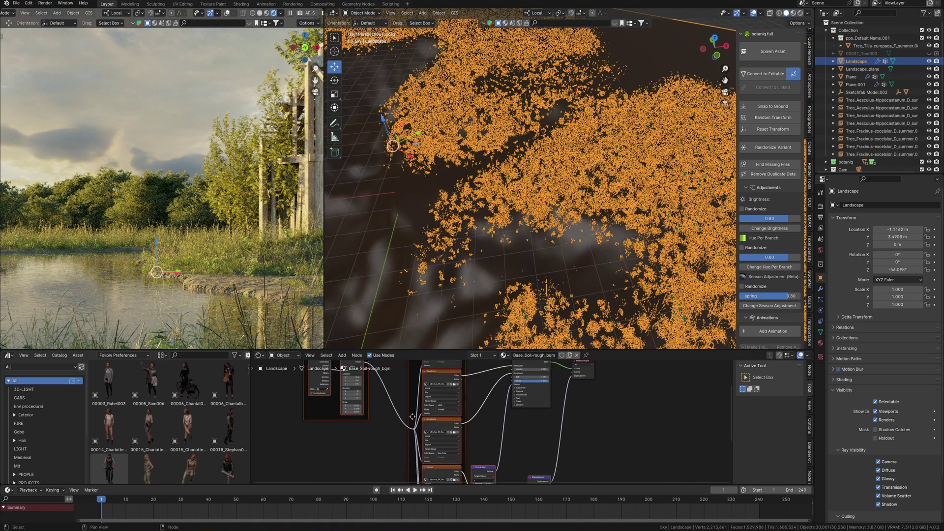
middle_drag(412, 417, 374, 343)
ctrl+middle_drag(452, 421, 482, 421)
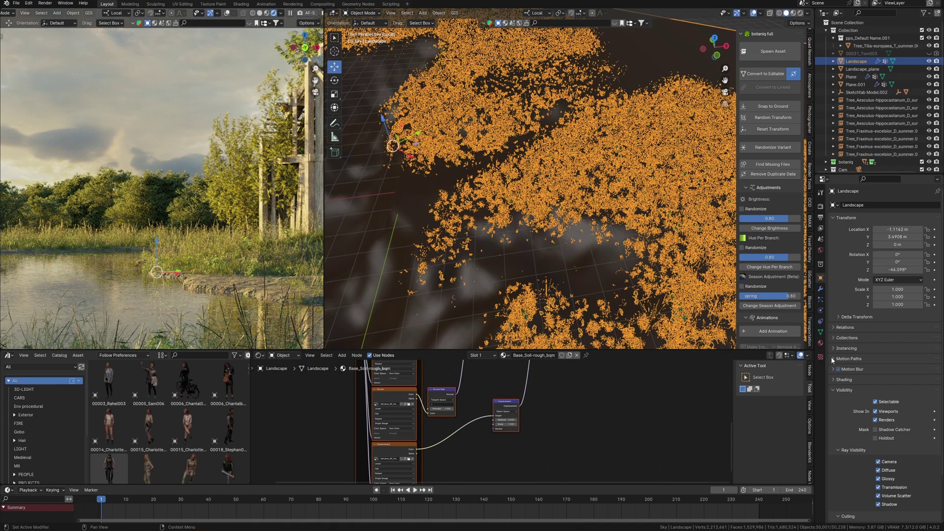
click(820, 343)
scroll(869, 306, down, 1)
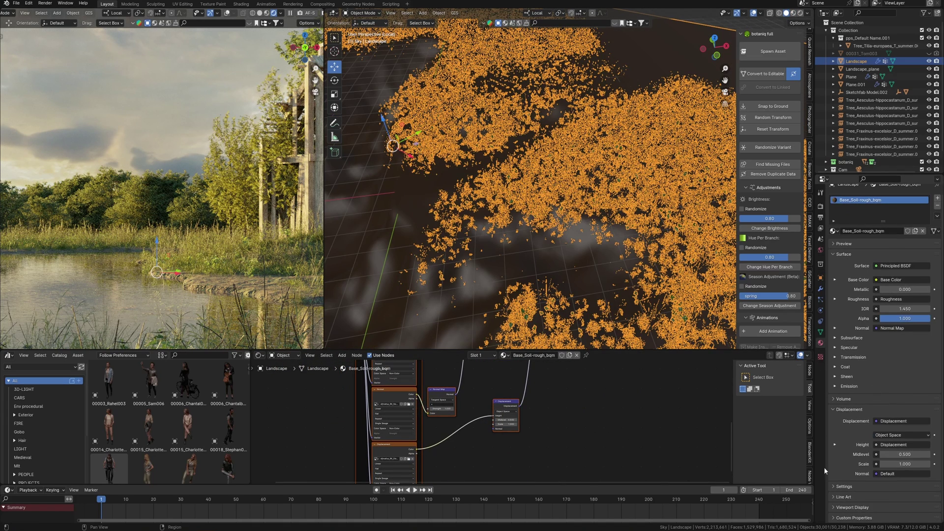
click(841, 486)
scroll(839, 361, down, 5)
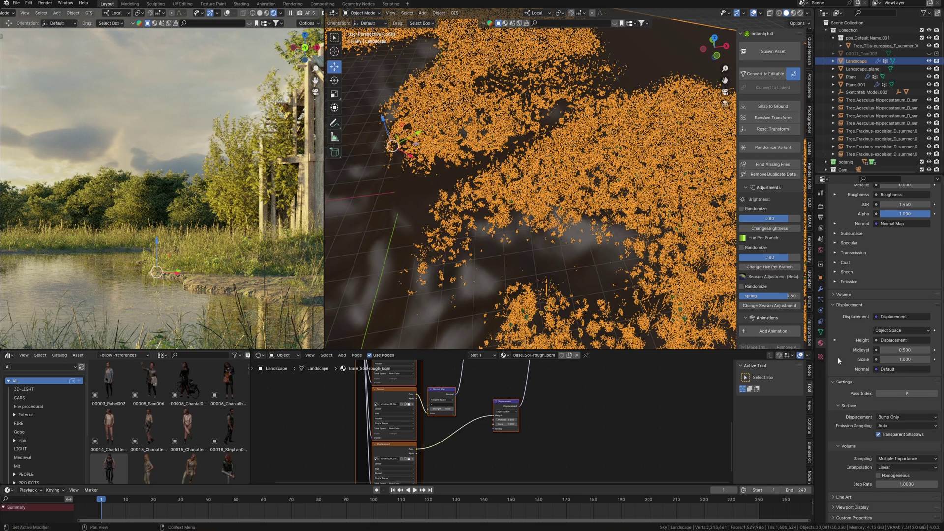
click(885, 418)
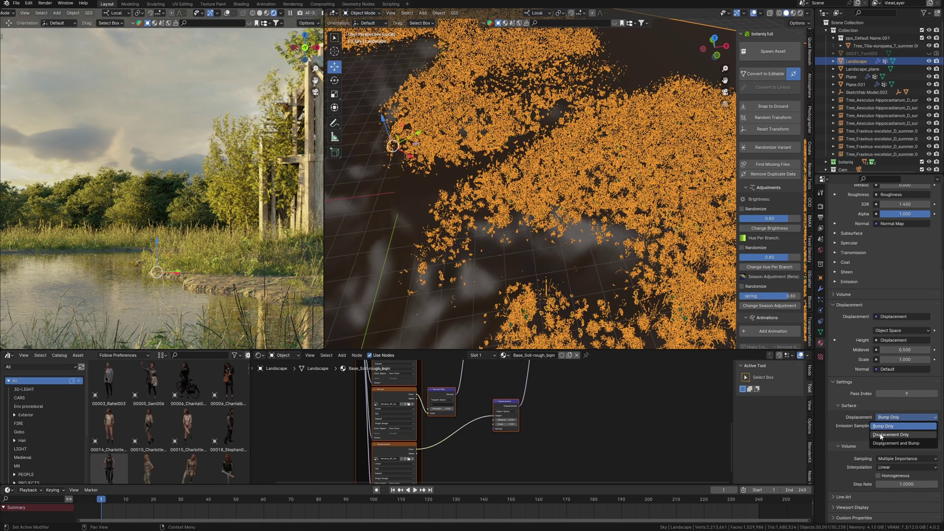
click(886, 445)
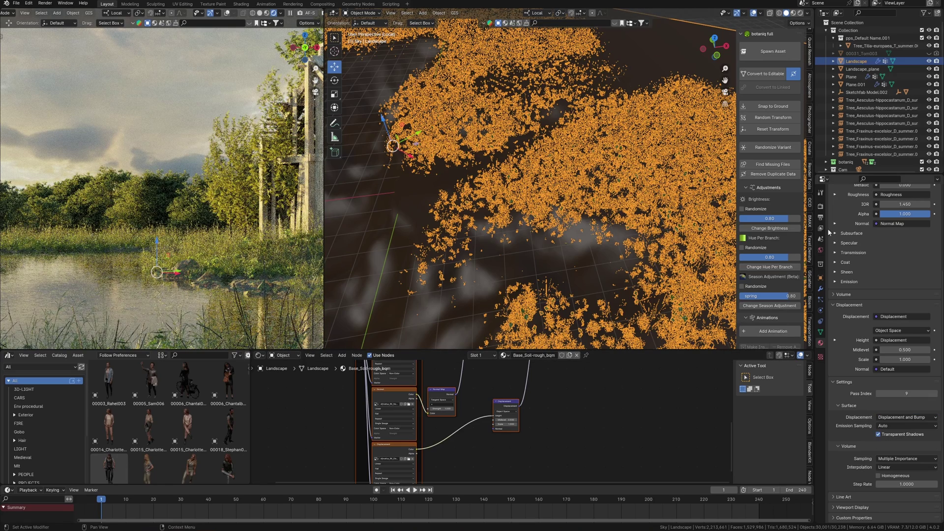
- Add a Subdivision Surface modifier to the landscape with the viewport level set to 2
click(820, 252)
click(820, 288)
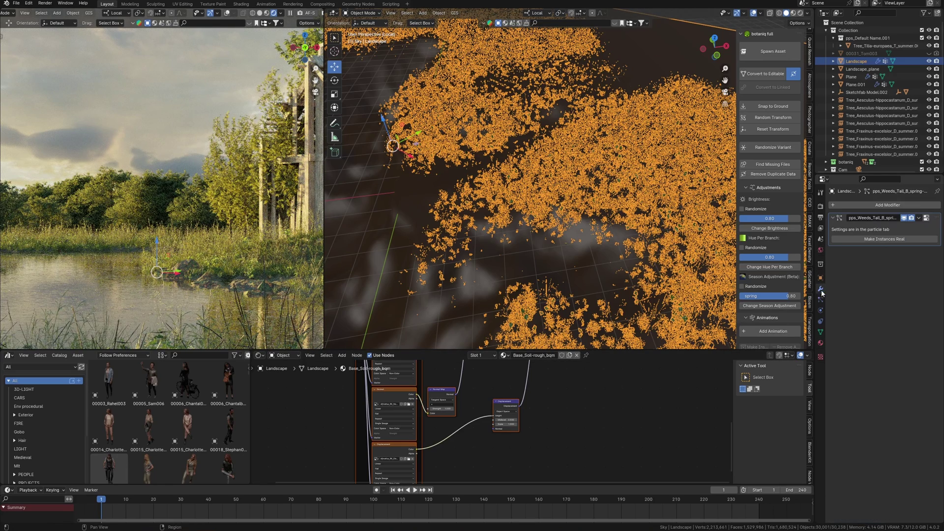
click(869, 205)
mouse_move(854, 235)
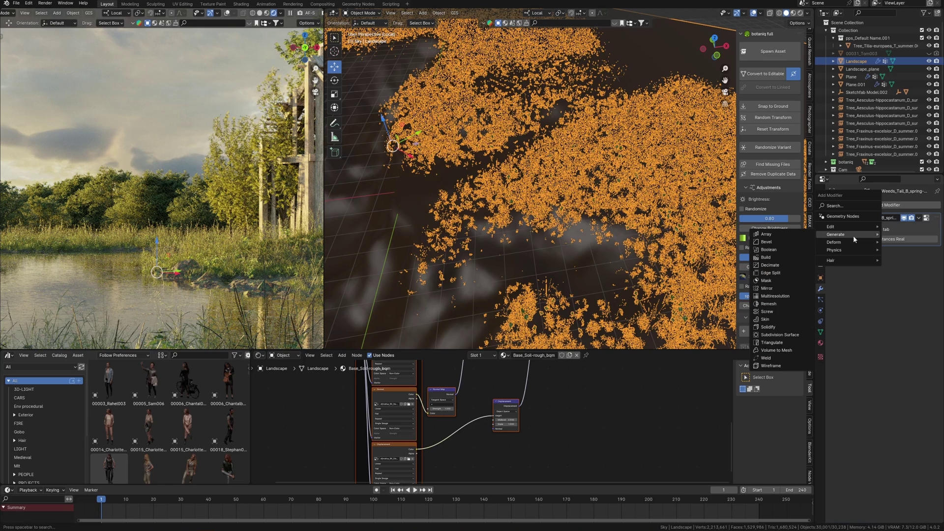
key(Return)
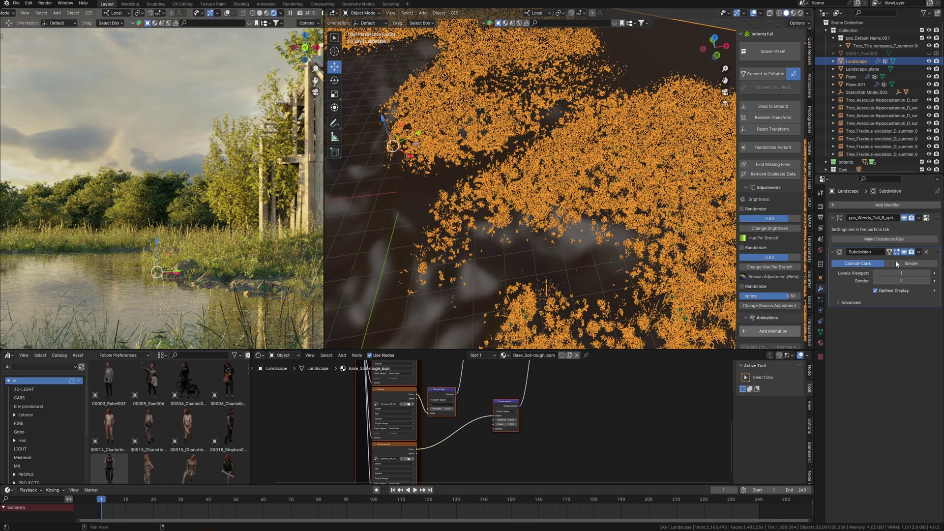
click(903, 273)
text(2)
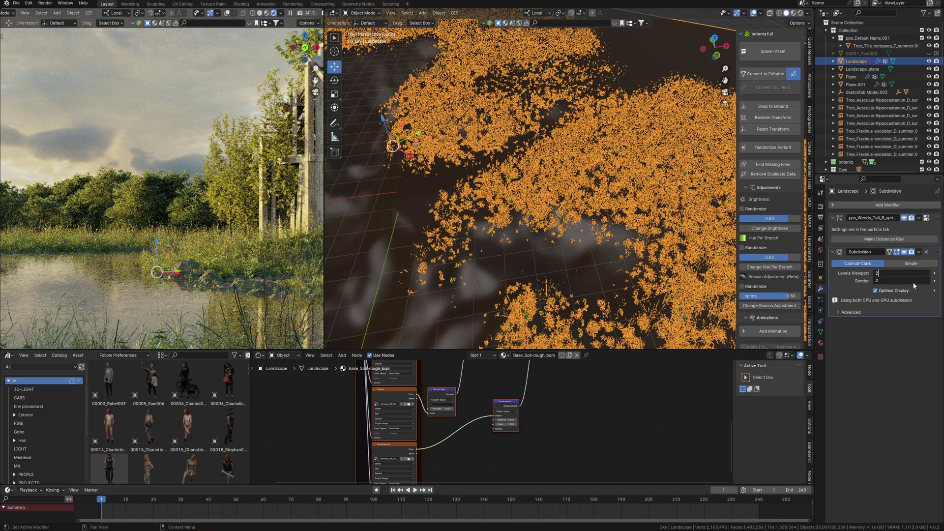
key(Return)
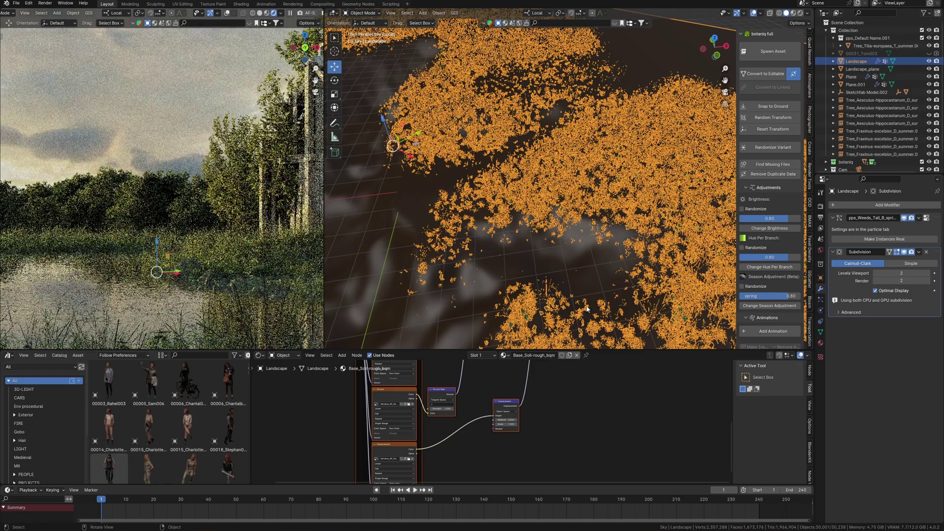
- Set the Scale of the landscape material's Displacement node to 0.2 and view the lakeside render
scroll(495, 438, up, 2)
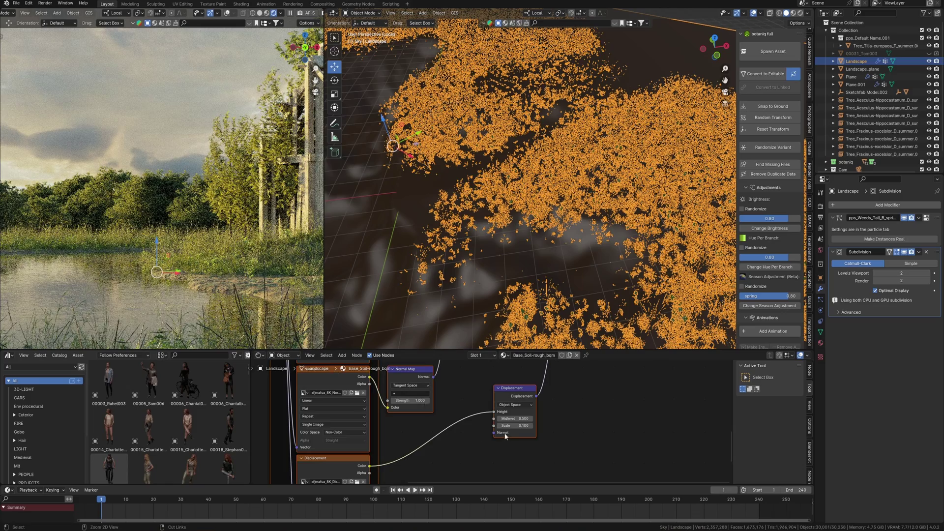
scroll(505, 435, up, 2)
double_click(527, 428)
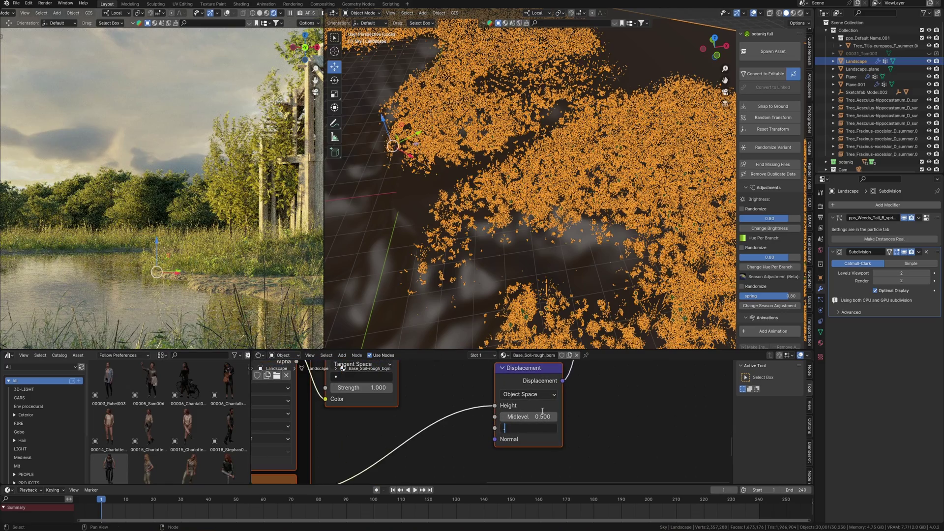
key(Return)
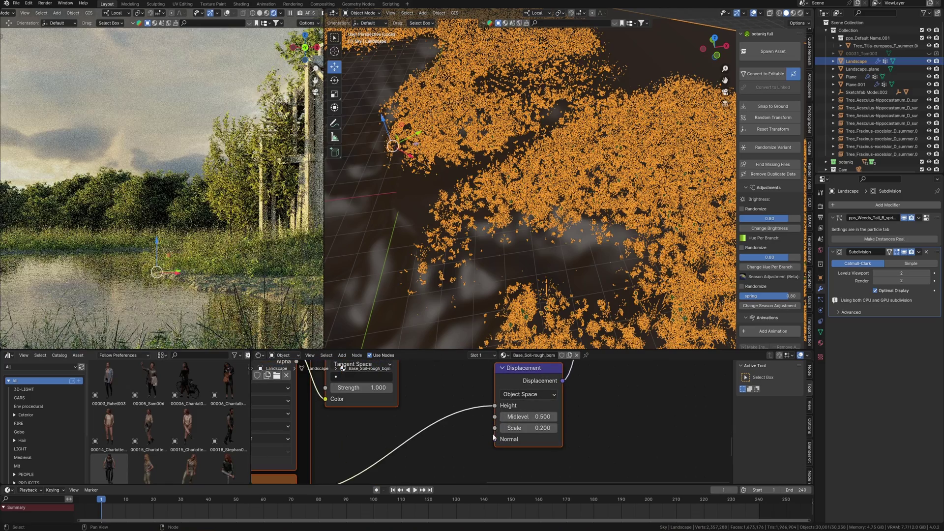
shift+middle_drag(244, 321, 242, 281)
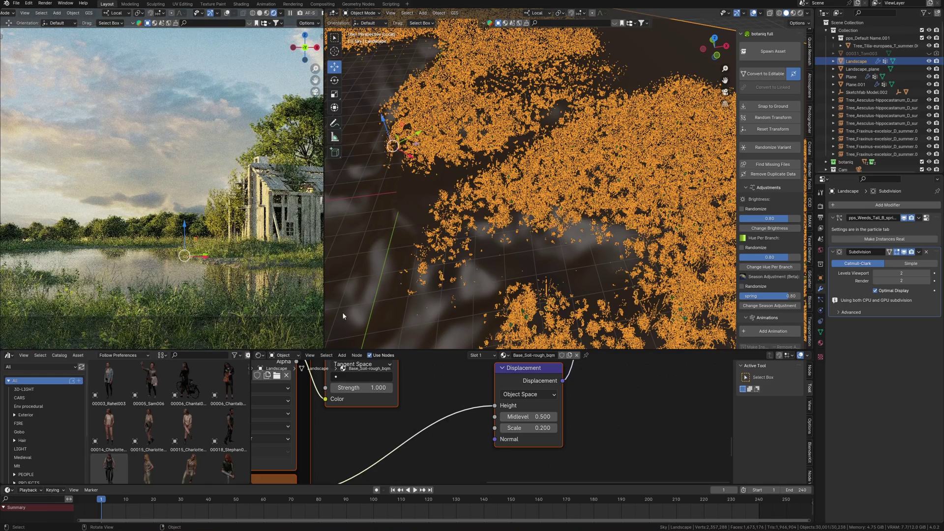
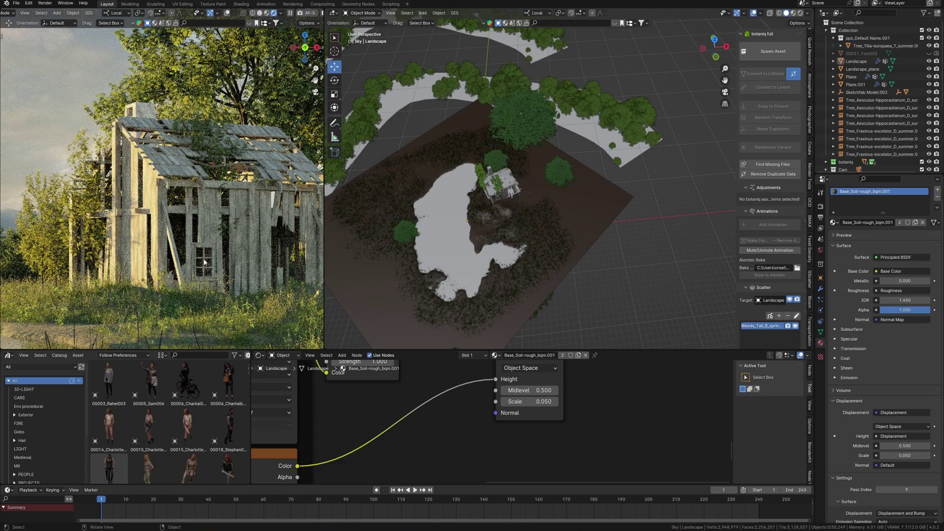
- For the ruined house, preview the MEGASCANS CRACKED WOODEN PLANKS surface in Connecter and copy the full path of its Albedo map
scroll(194, 261, up, 2)
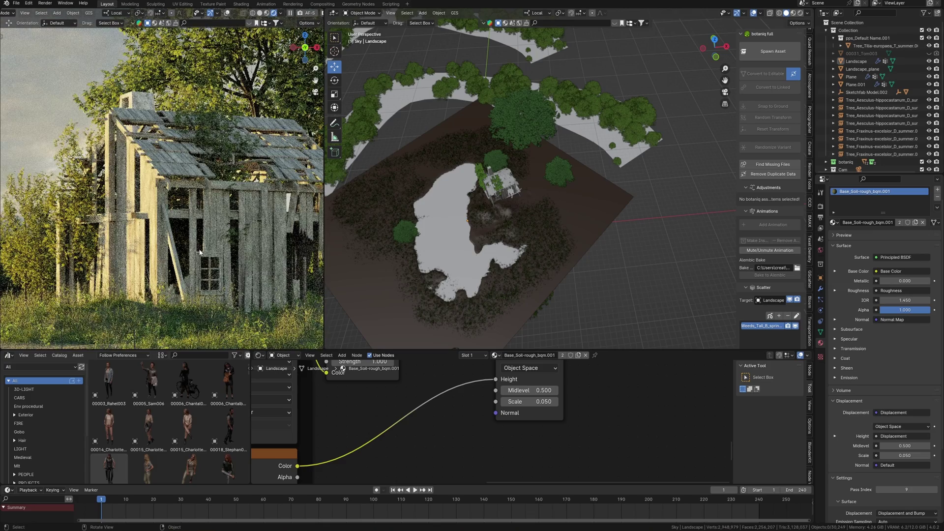
shift+middle_drag(216, 244, 204, 244)
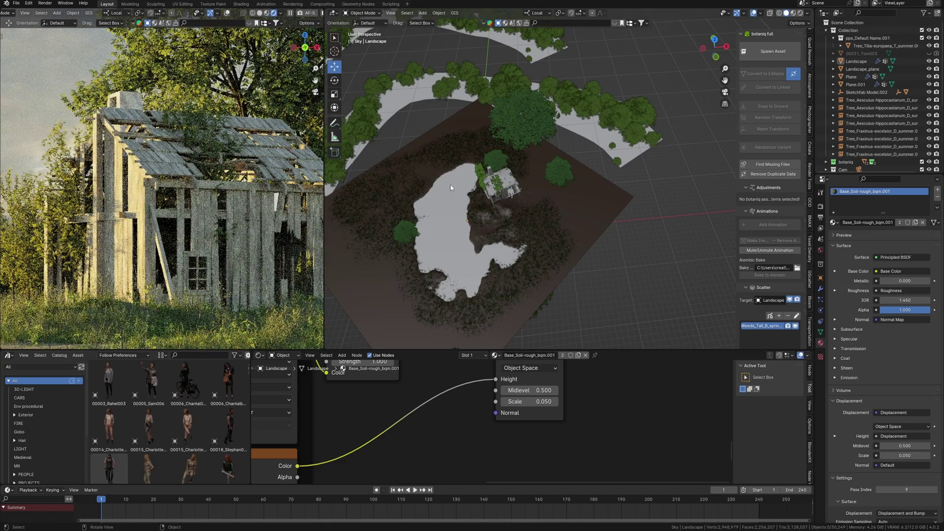
middle_drag(496, 162, 520, 177)
scroll(501, 162, up, 10)
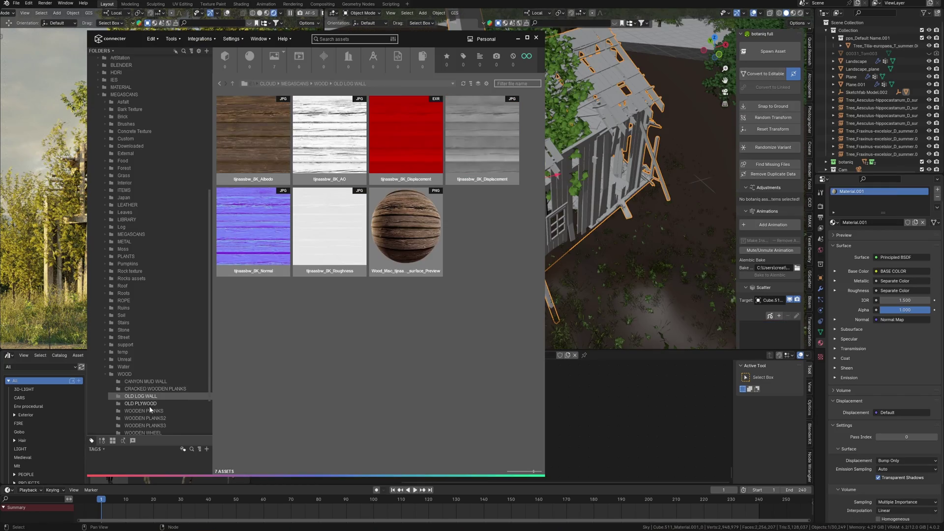
click(148, 389)
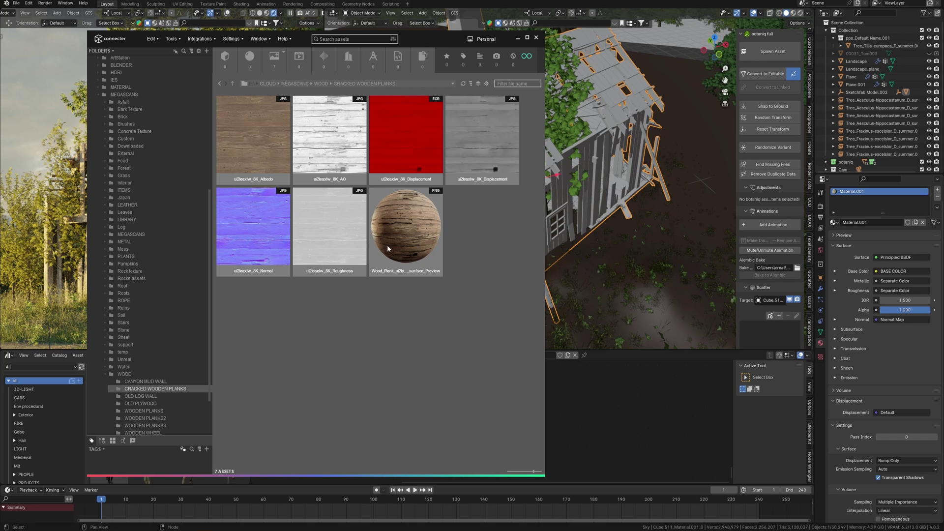
double_click(398, 226)
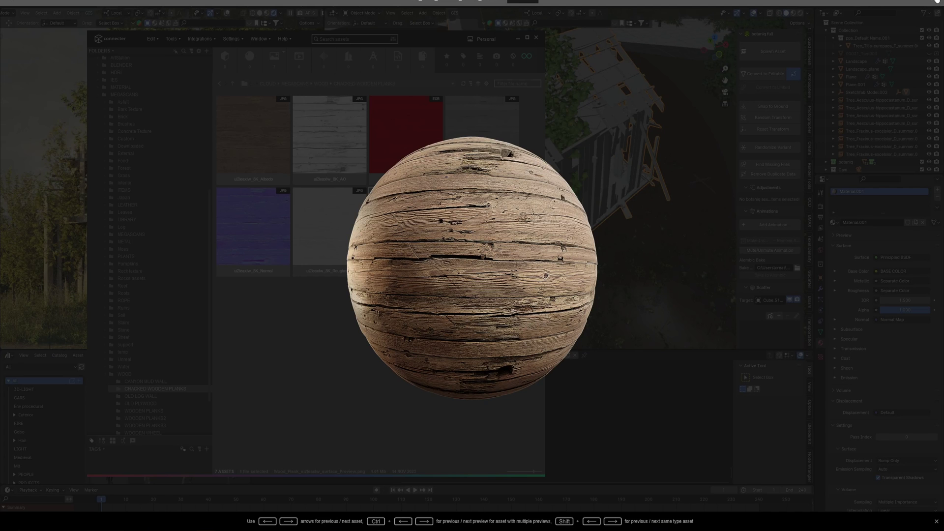
key(Escape)
right_click(264, 146)
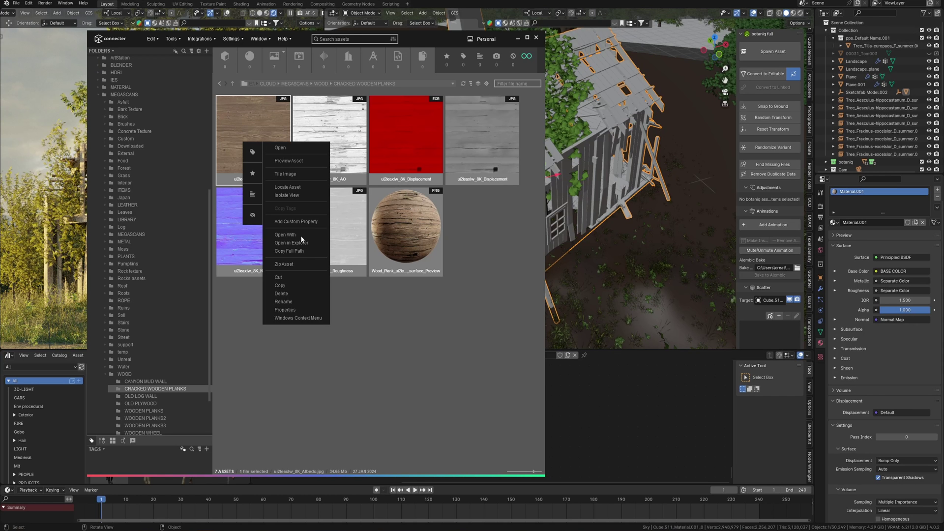
click(300, 251)
- In Blender, delete the old shader nodes from the house's Material.001 and connect a new Principled BSDF to the Material Output
click(601, 406)
drag(447, 375, 498, 457)
key(x)
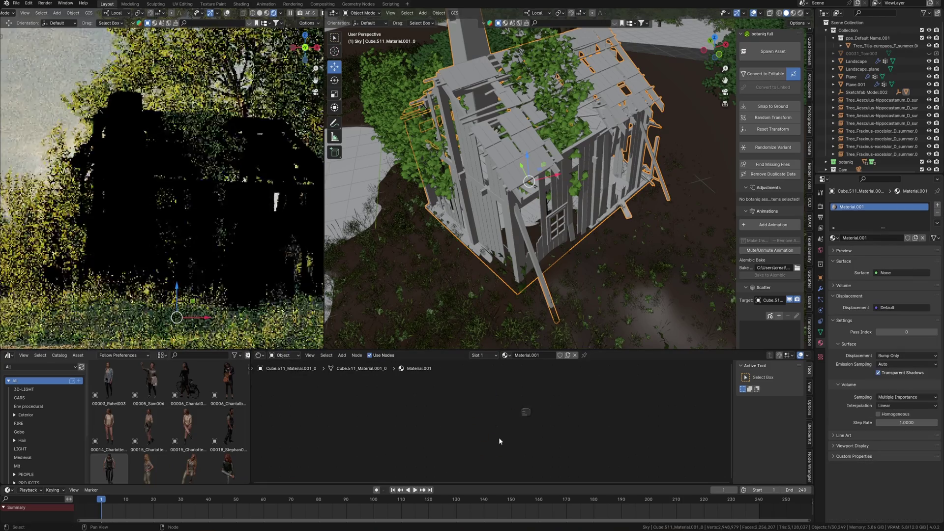
key(shift+a)
text(prin)
key(Return)
click(462, 399)
drag(509, 408, 525, 423)
click(487, 403)
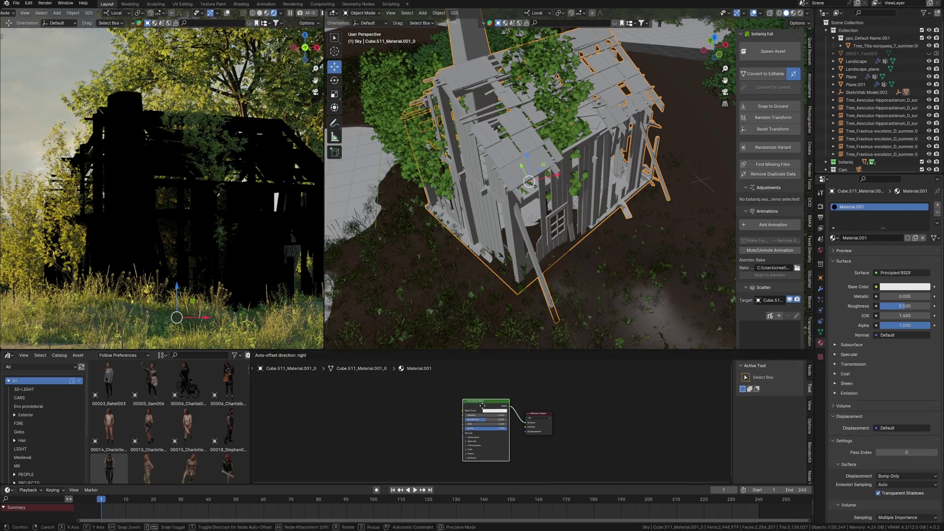
- Load the CRACKED WOODEN PLANKS Albedo, AO, Displacement and Normal maps as a Principled texture setup on the house material
key(ctrl+shift+t)
key(ctrl+v)
click(484, 192)
ctrl+click(408, 268)
ctrl+click(408, 354)
ctrl+click(484, 354)
click(593, 404)
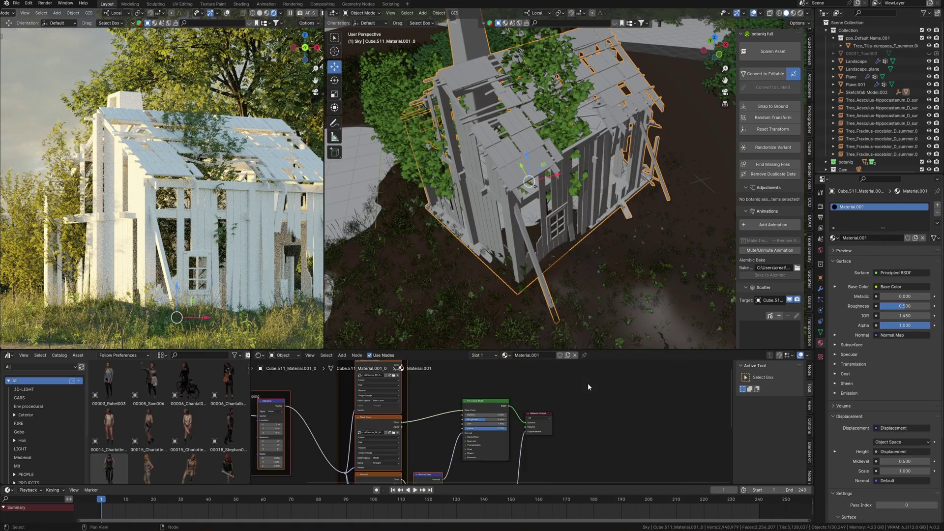
- Set the wood texture's Mapping node to a Z rotation of 90° and a scale of 2 on all axes
middle_drag(354, 426, 460, 412)
scroll(379, 415, up, 3)
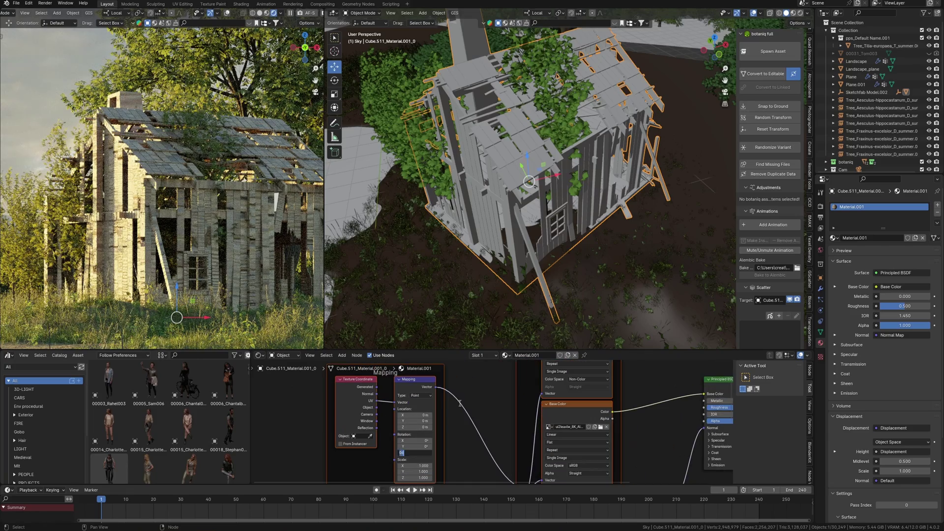
key(Return)
scroll(249, 262, up, 2)
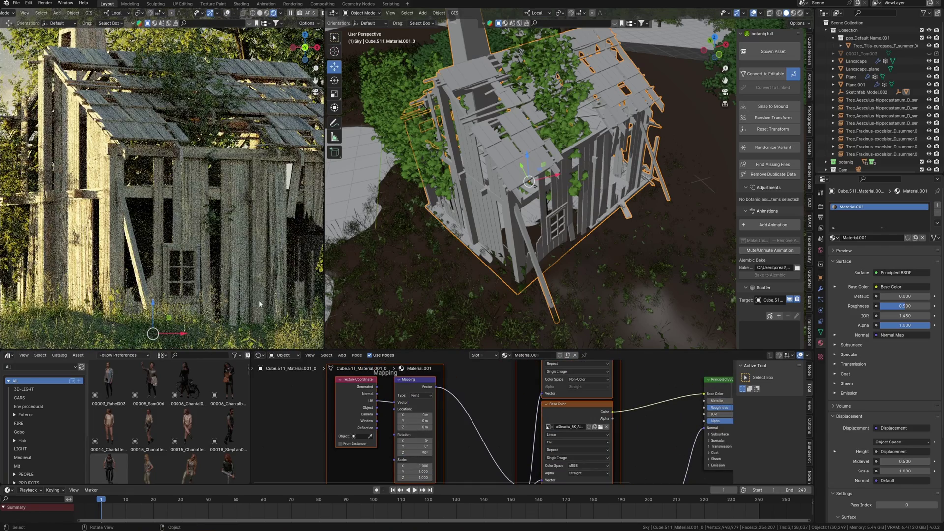
middle_drag(420, 464, 455, 438)
scroll(456, 438, up, 1)
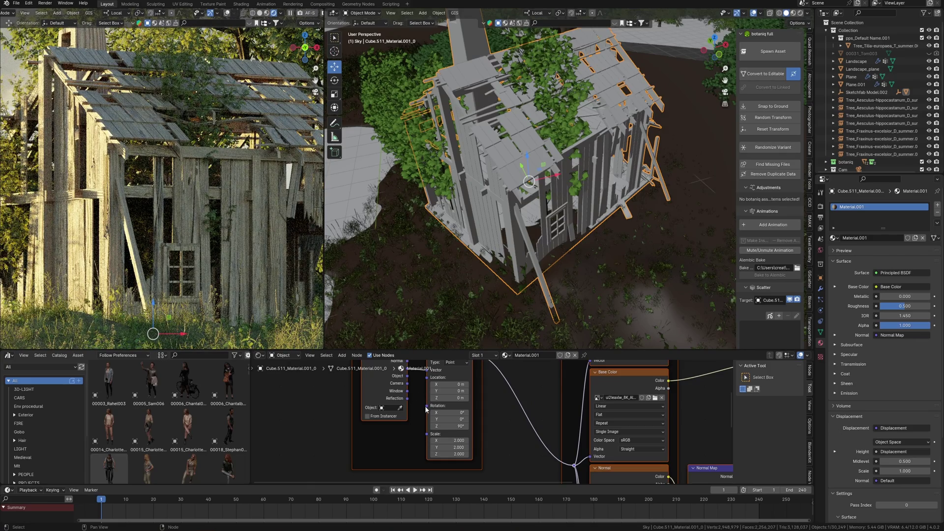
- Insert a Hue/Saturation/Value node between the Base Color texture and the Principled BSDF and set its Value to 0.4
key(Home)
key(shift+a)
text(hu)
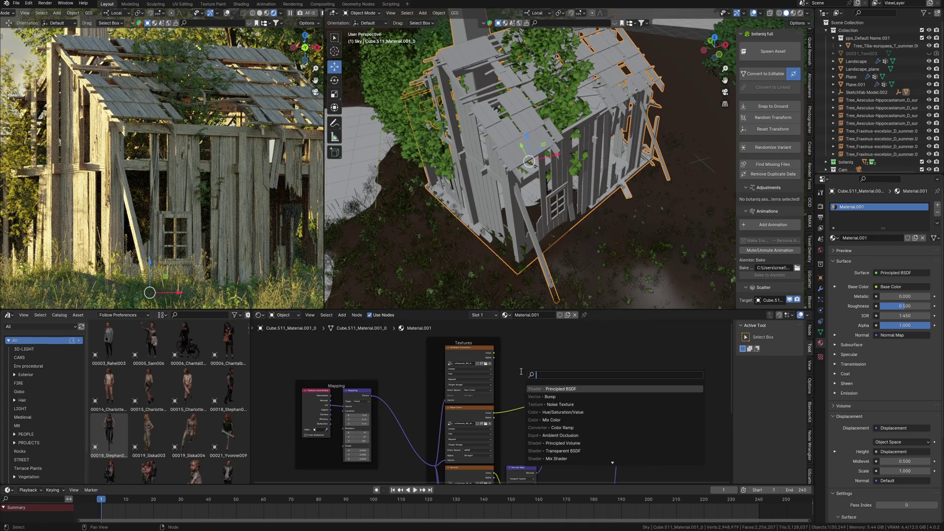
key(Return)
click(512, 397)
scroll(514, 404, up, 8)
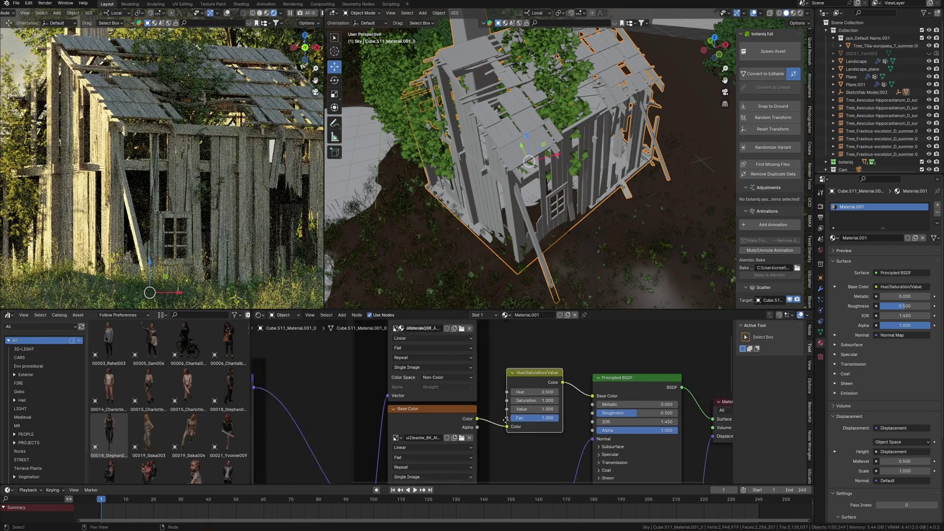
middle_drag(514, 404, 475, 406)
click(506, 411)
key(Return)
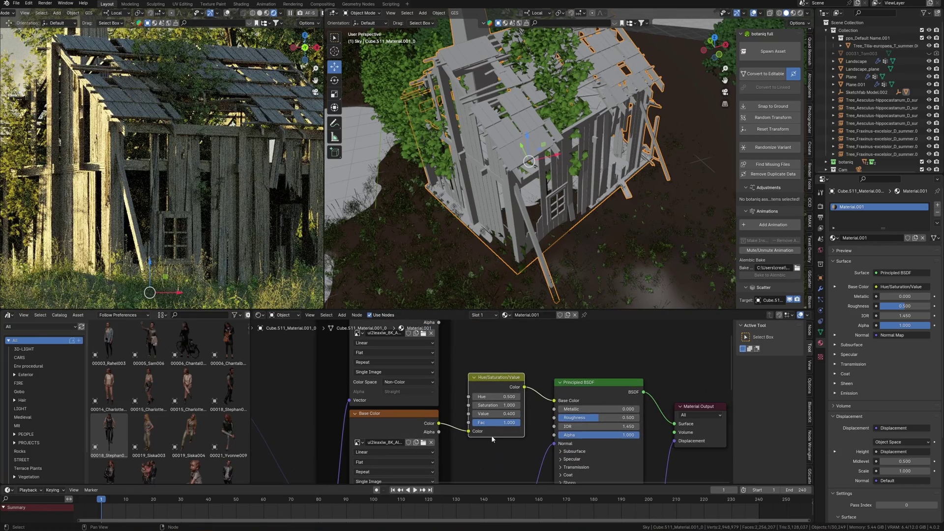
- Add an Ambient Occlusion node and a Color Ramp above the textures, and link the occlusion Color output to the ramp's Fac
drag(491, 384, 480, 384)
middle_drag(524, 368, 478, 371)
key(Return)
click(431, 332)
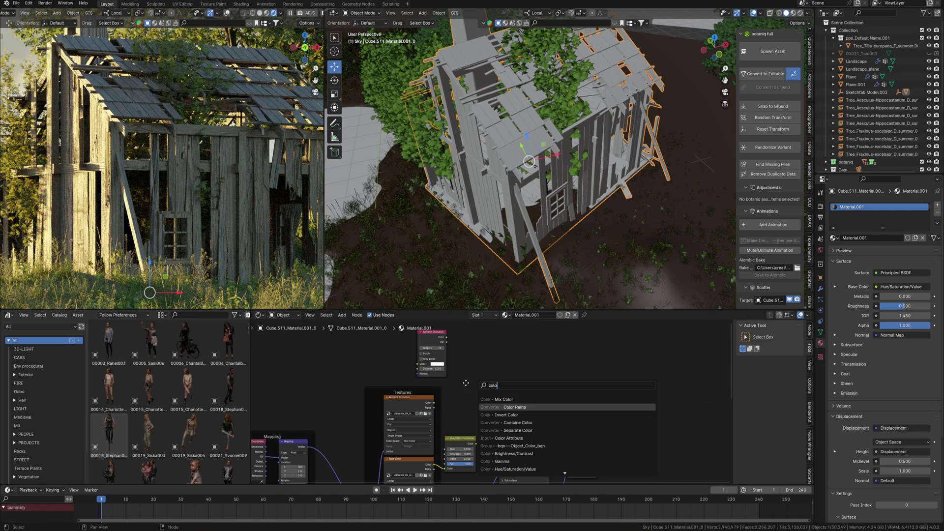
click(491, 409)
click(457, 351)
drag(447, 337, 454, 357)
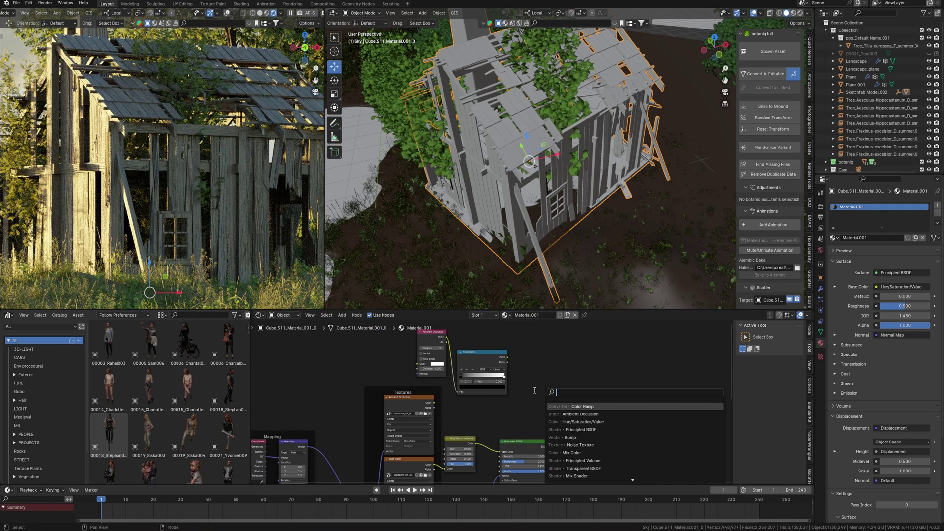
- Insert a Mix Color node between the Hue/Saturation/Value node and the Principled BSDF's Base Color, with the Color Ramp driving its Factor
key(Return)
click(509, 428)
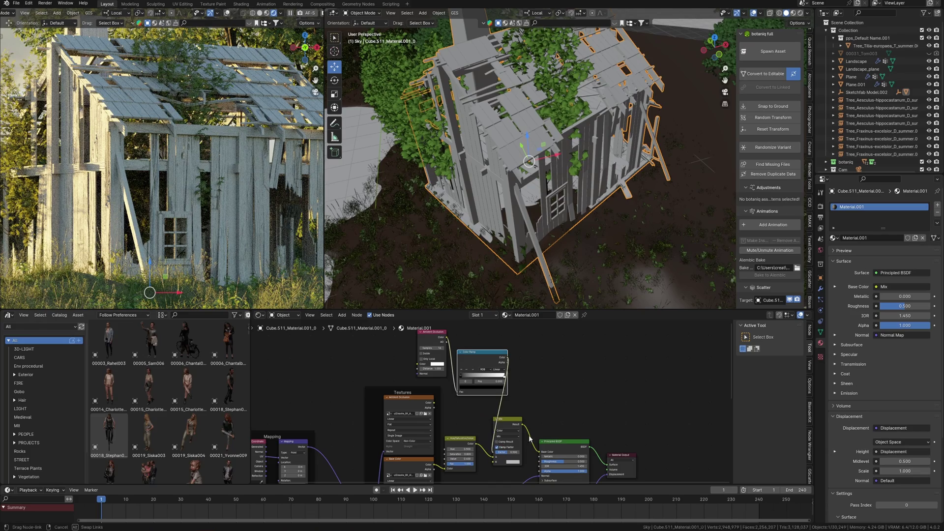
drag(529, 438, 540, 451)
scroll(523, 403, up, 2)
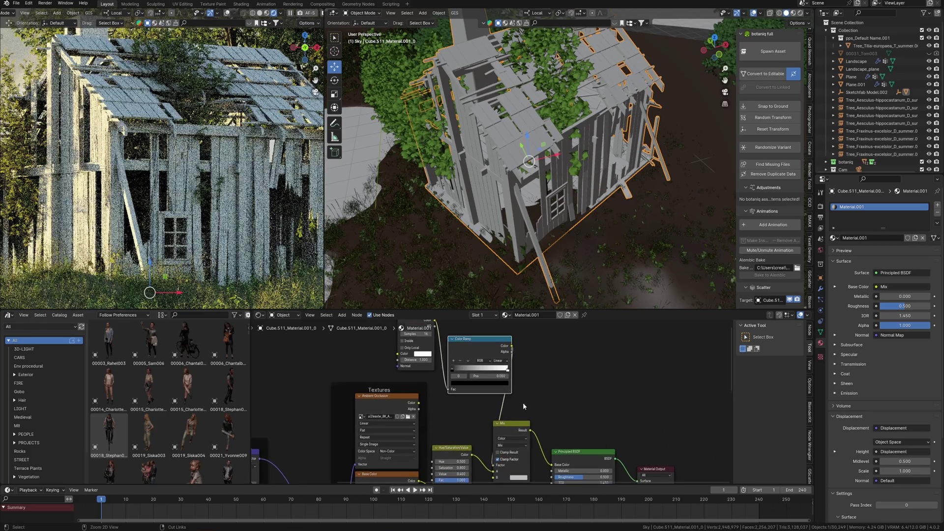
- Preview the occlusion Color Ramp on the house and rearrange its stops so white sits at the low end and black above
ctrl+shift+click(463, 382)
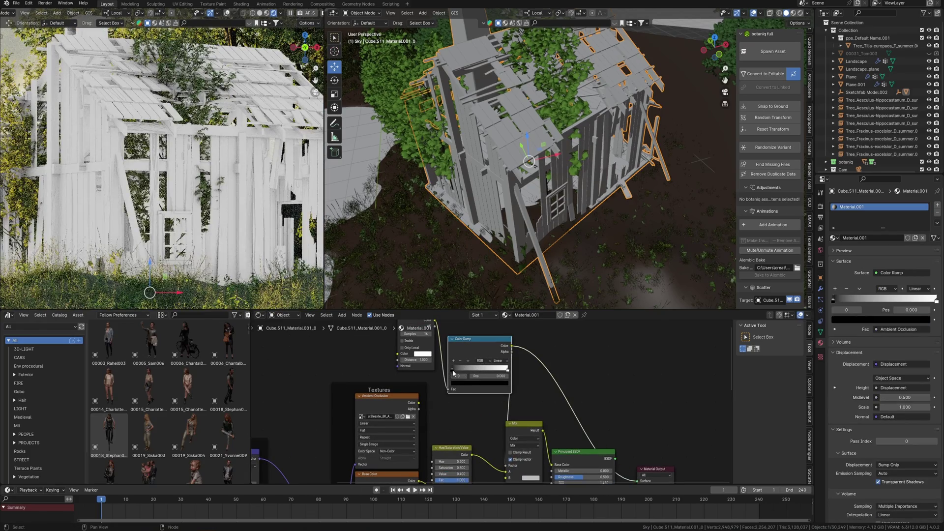
key(g)
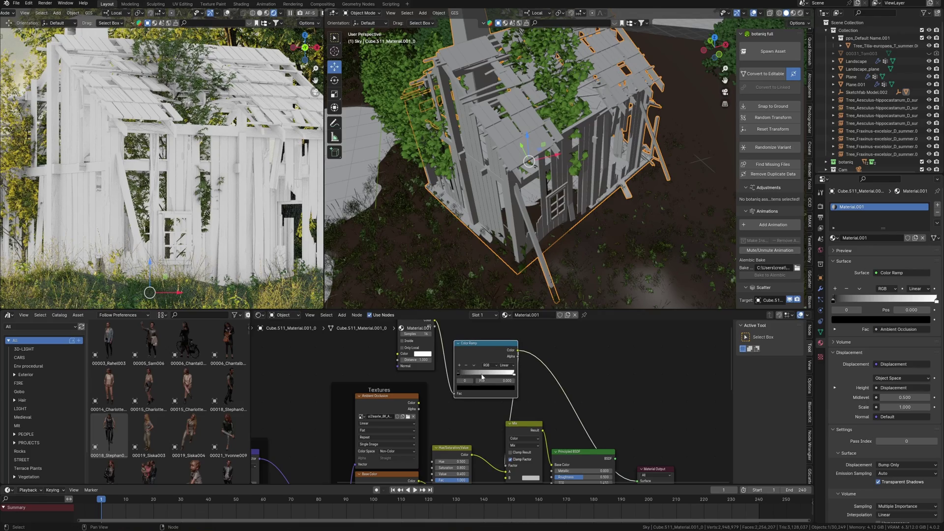
drag(489, 373, 505, 375)
drag(514, 374, 457, 375)
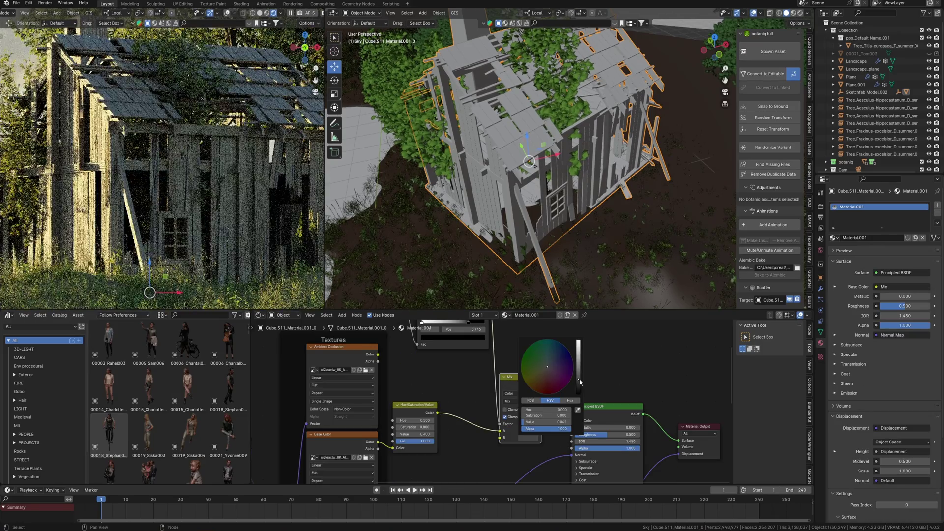
- Set the occlusion Mix node's blend mode to Multiply and its B color to grey
click(580, 378)
drag(579, 377, 579, 400)
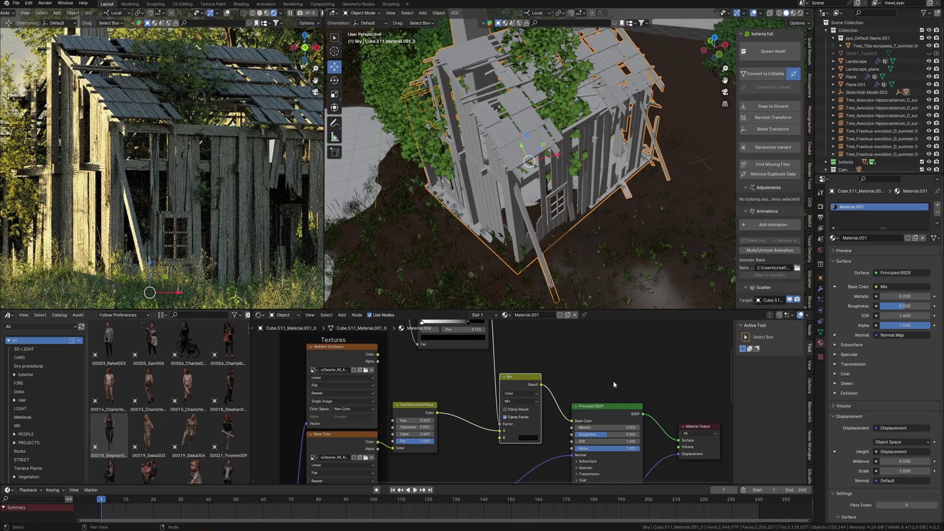
click(520, 401)
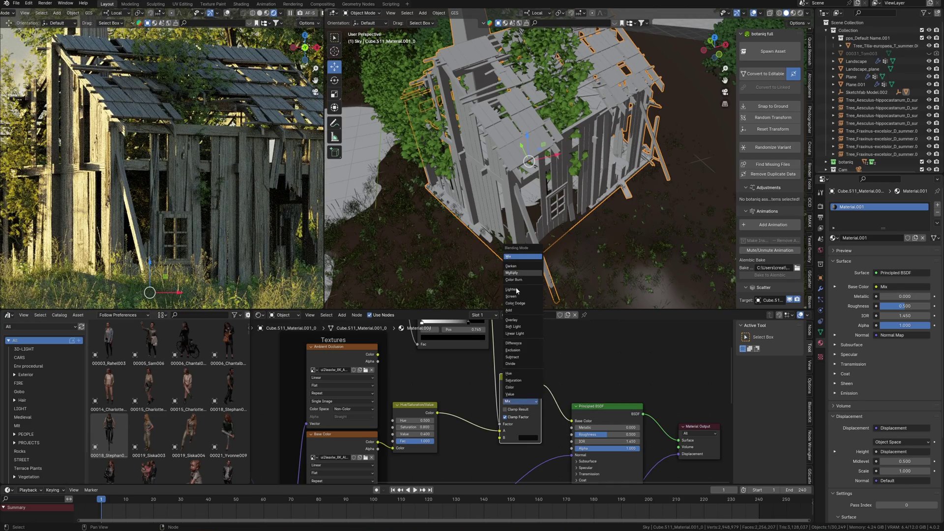
click(512, 273)
click(527, 437)
click(578, 376)
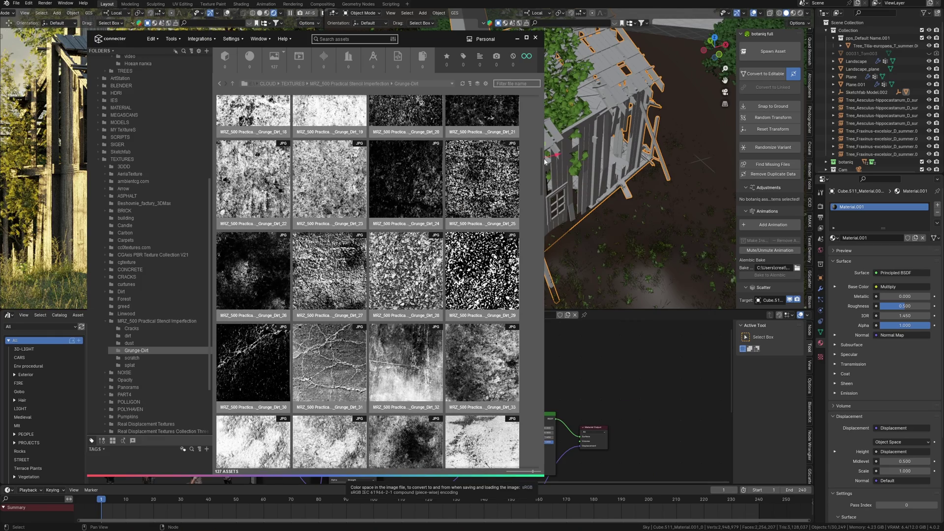
- Import the Grunge_Dirt_04 image from Connecter and blend it in with a new Mix Color node between the Multiply node and the Principled BSDF
drag(544, 162, 550, 111)
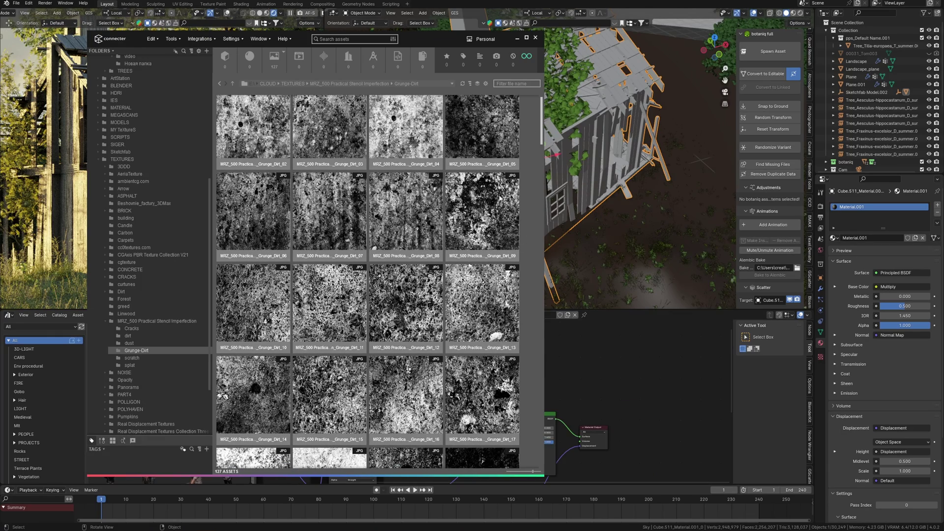
drag(504, 260, 599, 374)
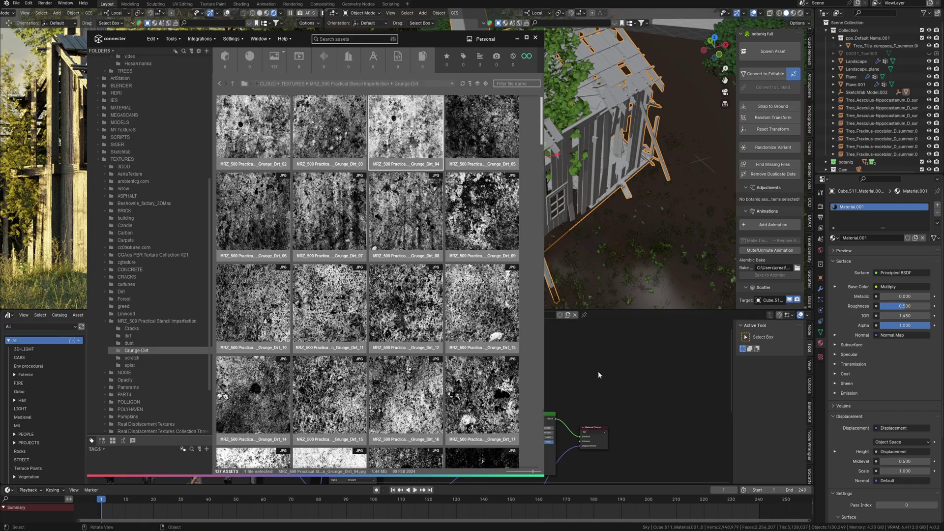
key(shift+a)
click(586, 375)
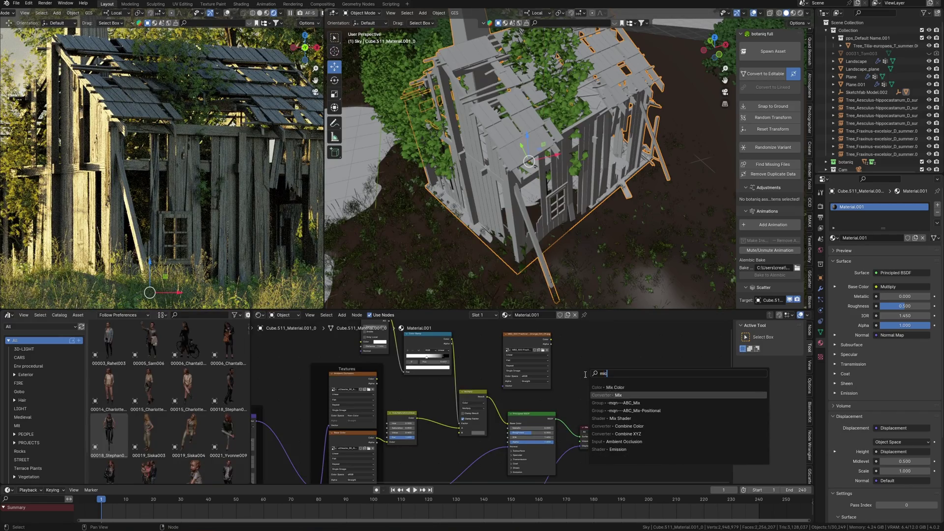
click(604, 387)
click(503, 395)
middle_drag(509, 394, 528, 426)
drag(543, 370, 482, 333)
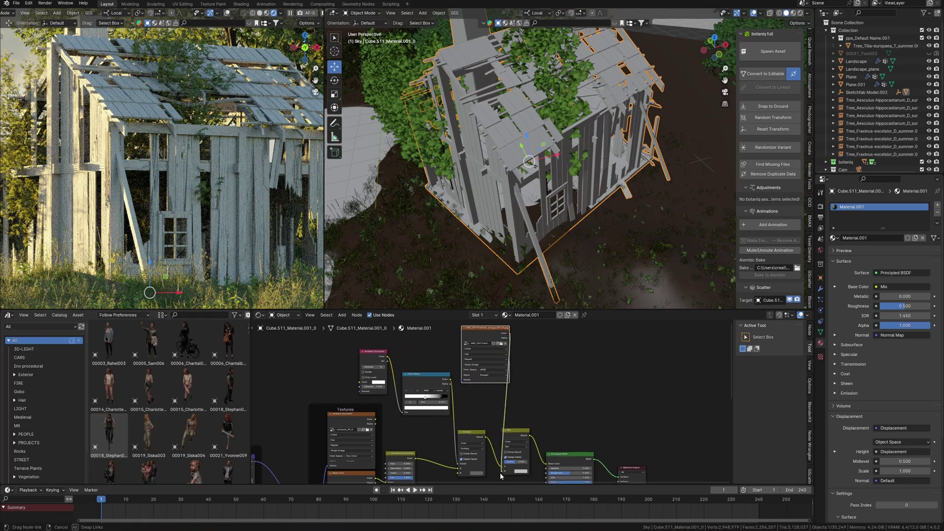
drag(500, 477, 501, 471)
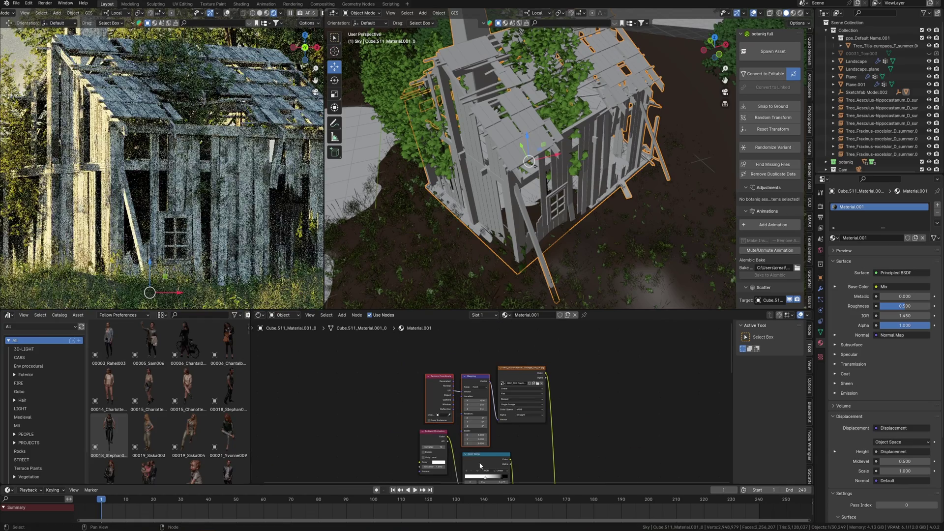
- Set the grunge Mix node's blend mode to Overlay after trying Multiply, and check the effect on the house
middle_drag(475, 442, 478, 422)
middle_drag(550, 468, 478, 333)
scroll(505, 391, up, 2)
click(495, 394)
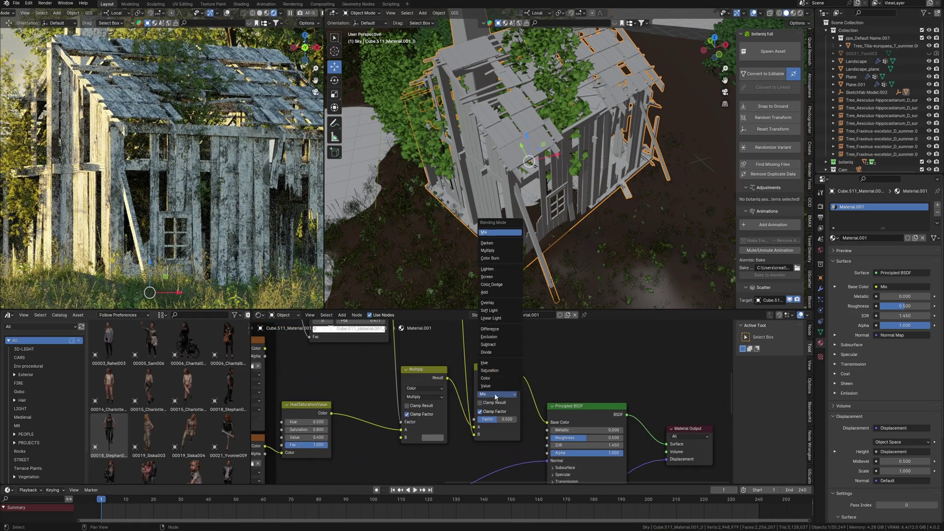
click(487, 250)
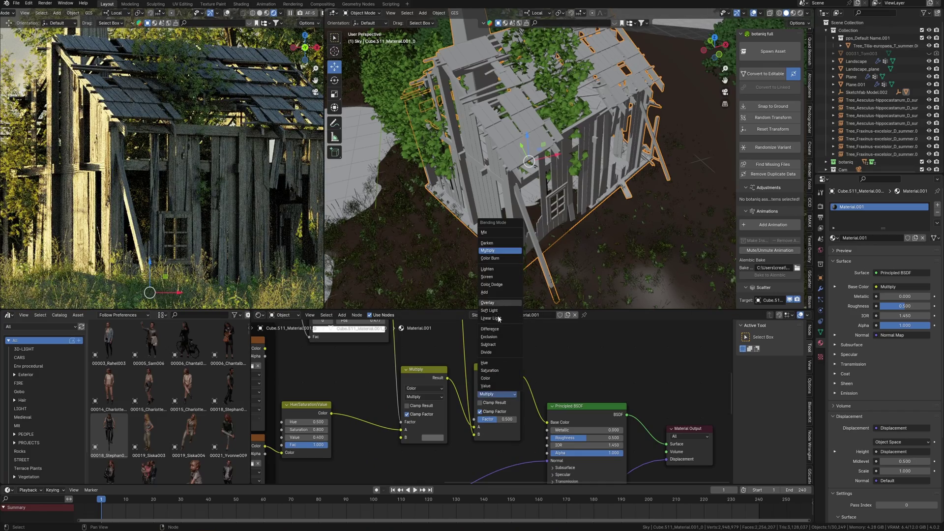
click(500, 303)
scroll(243, 135, up, 3)
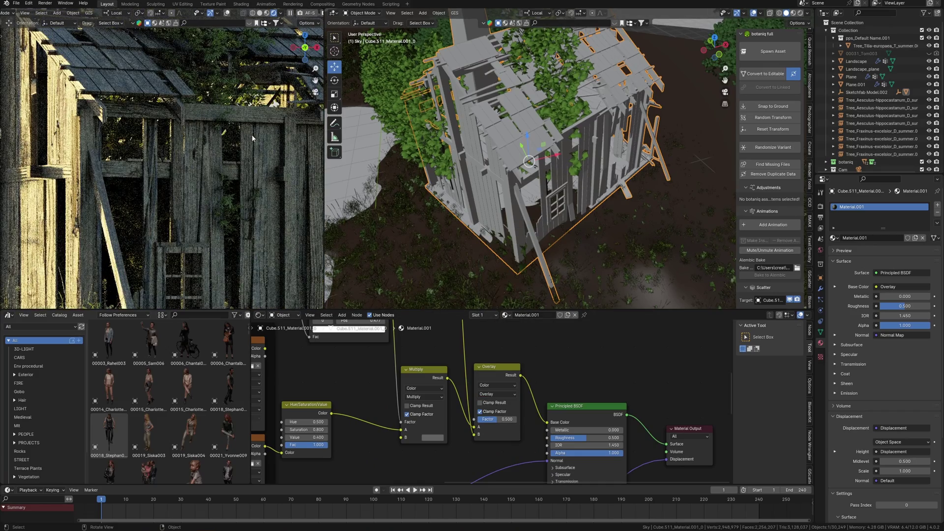
shift+middle_drag(263, 127, 213, 216)
scroll(513, 428, down, 3)
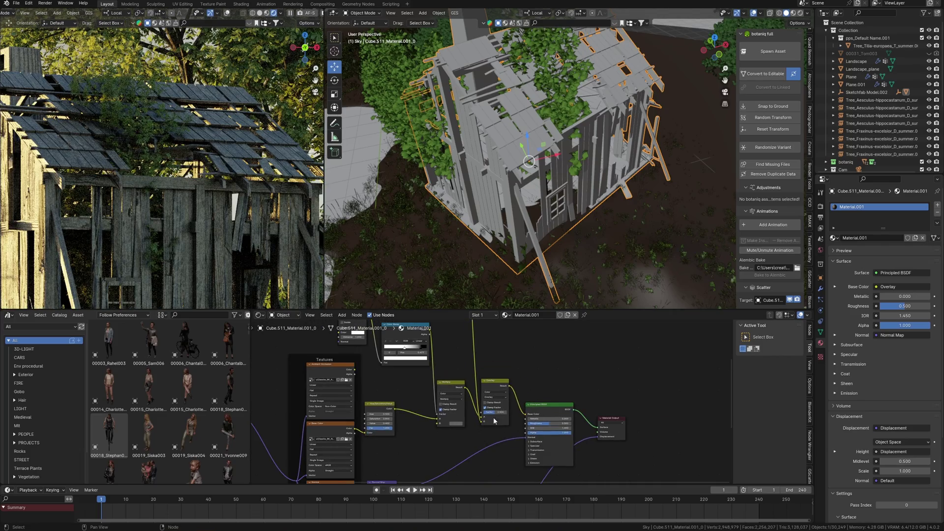
- Preview the wood's Base Color texture directly on the house
middle_drag(494, 421, 598, 386)
ctrl+shift+click(447, 389)
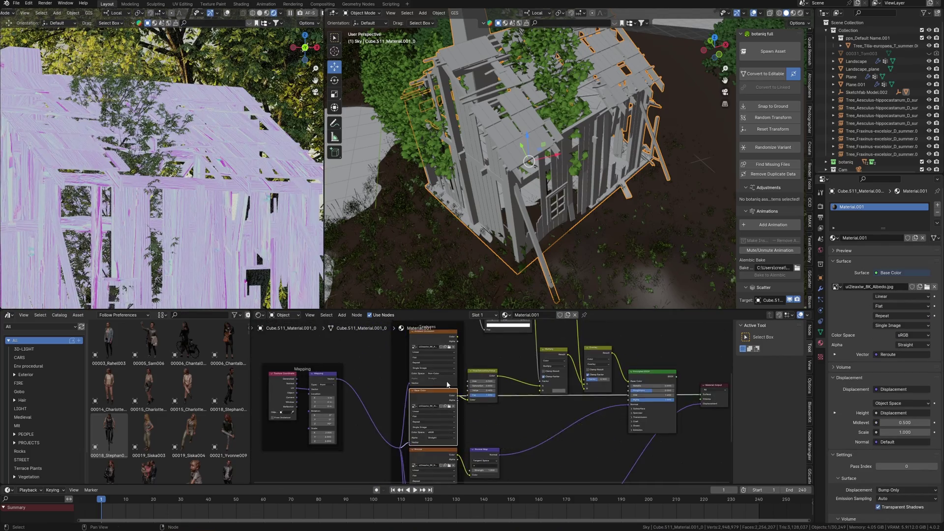
shift+scroll(442, 385, up, 4)
middle_drag(450, 390, 373, 390)
- Import the wood's 8K Roughness image, link the mapping reroute to its Vector input and its Color to the Principled BSDF's Roughness
drag(328, 230, 512, 412)
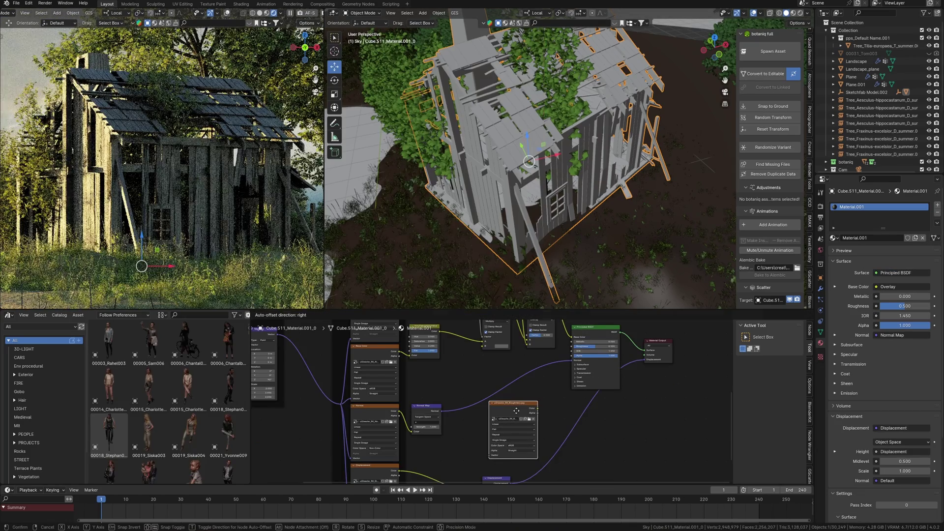
drag(340, 404, 489, 455)
drag(504, 412, 453, 366)
middle_drag(462, 366, 403, 428)
drag(426, 421, 512, 409)
- Add a reroute on the Normal Map link and rearrange the nodes around the Roughness texture
middle_drag(485, 440, 497, 400)
shift+right_drag(461, 393, 469, 418)
drag(466, 407, 467, 447)
drag(381, 429, 387, 452)
drag(413, 380, 394, 392)
scroll(474, 393, up, 3)
middle_drag(474, 394, 472, 399)
- Preview the Roughness texture on the house and insert a Color Ramp after it
ctrl+shift+click(379, 405)
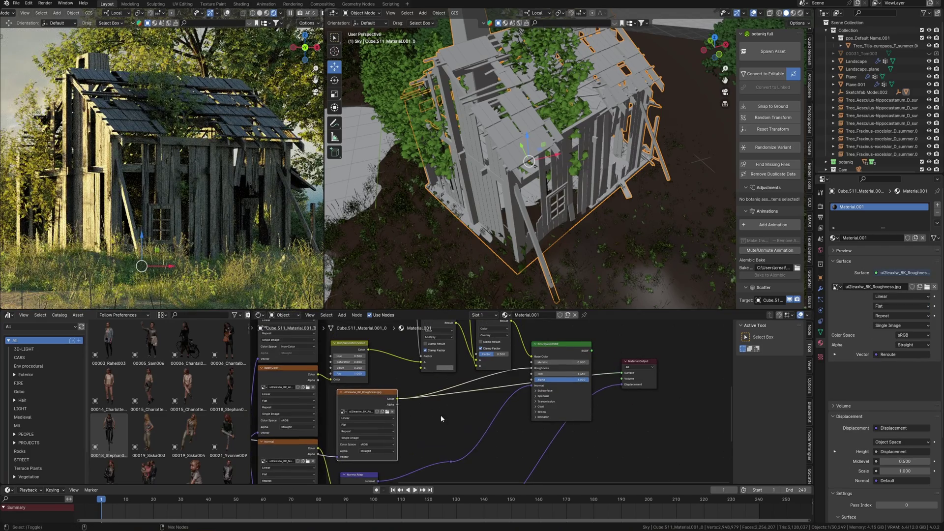
key(shift+a)
text(colo)
click(463, 444)
click(424, 392)
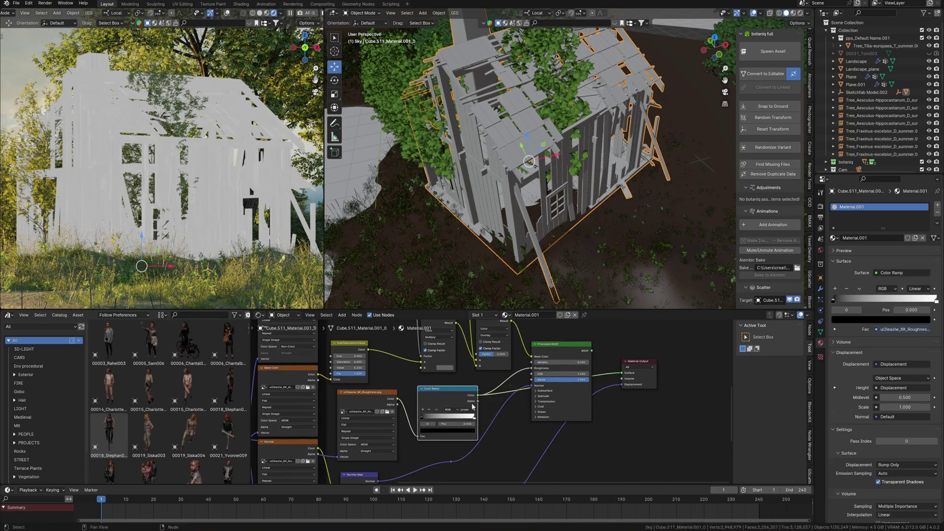
- Restore the Principled BSDF preview, lighten the roughness Color Ramp's black stop to grey and inspect the render full screen
scroll(418, 403, up, 3)
mouse_move(404, 424)
mouse_down()
mouse_move(440, 418)
mouse_move(417, 419)
mouse_up()
click(406, 419)
ctrl+shift+click(567, 368)
click(455, 436)
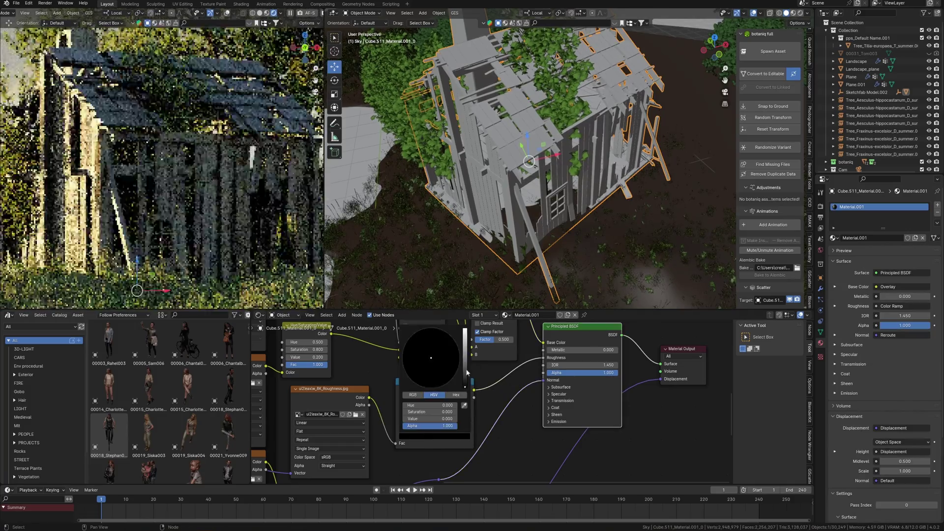
drag(466, 386, 466, 353)
key(ctrl+space)
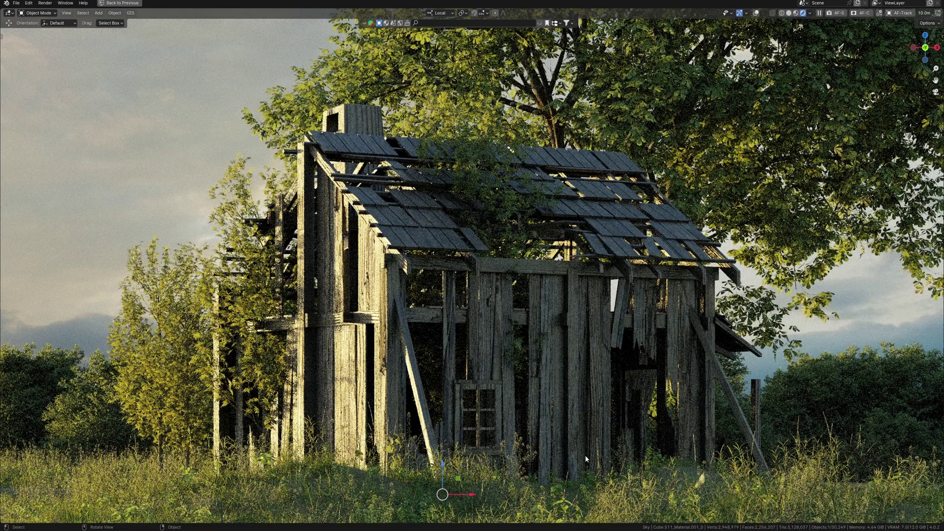
- Paste the wooden pier into the scene, move it to the lakeshore near the house and raise it above the water
key(ctrl+v)
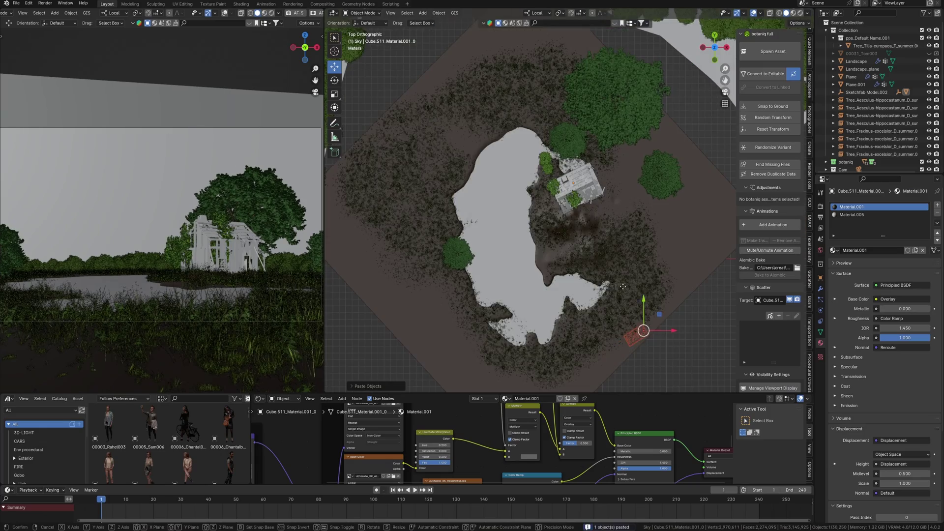
key(g)
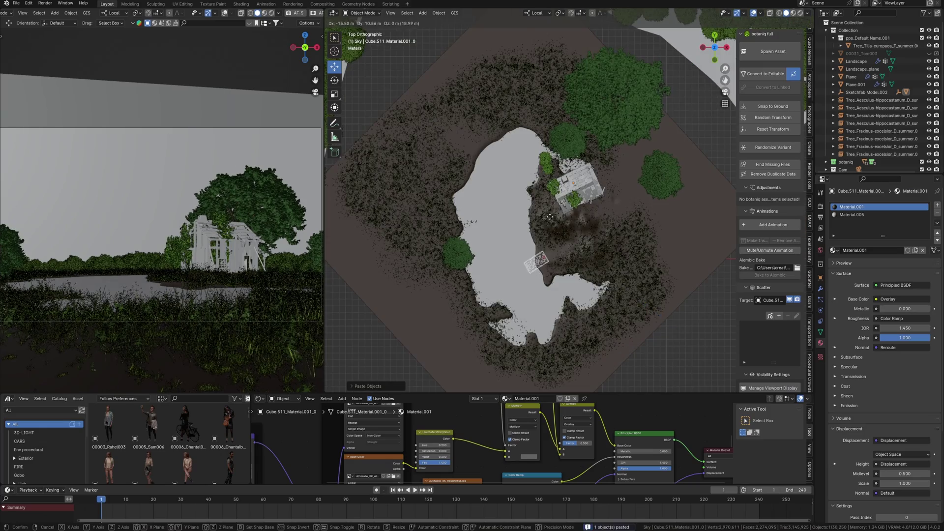
click(550, 216)
key(KP_Decimal)
middle_drag(577, 299, 590, 197)
drag(642, 74, 643, 52)
middle_drag(615, 164, 603, 174)
drag(605, 83, 607, 76)
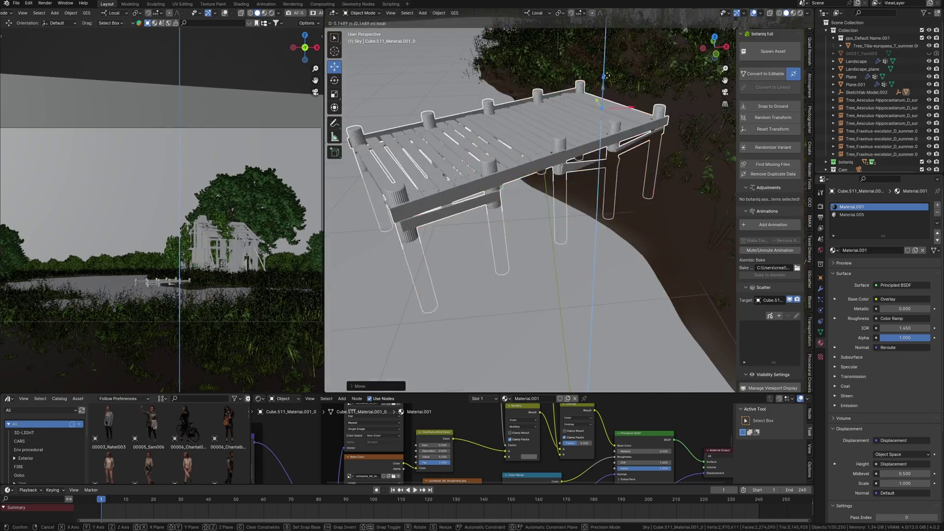
- Shift the pier in top view so its end meets the bank, and fine-tune its height
key(KP_7)
key(z)
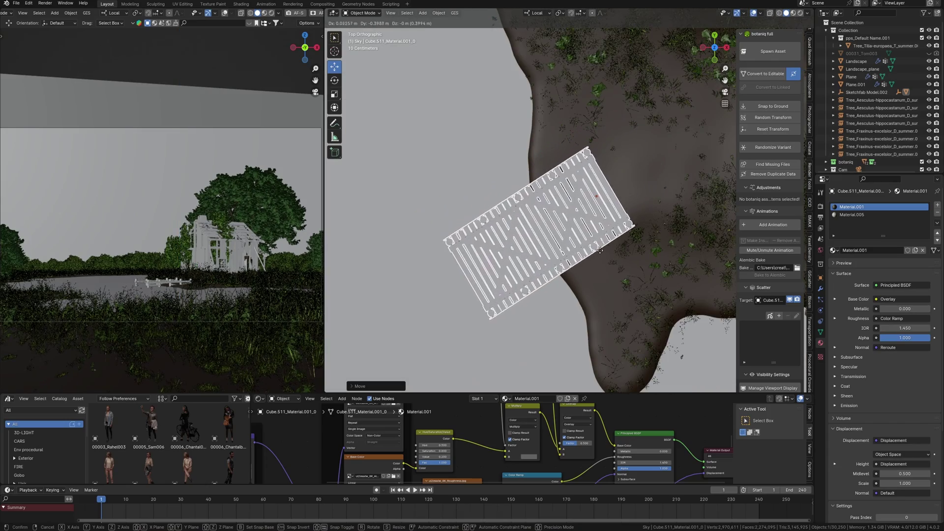
click(600, 250)
middle_drag(600, 250, 604, 194)
drag(605, 130, 605, 122)
ctrl+middle_drag(620, 212, 623, 243)
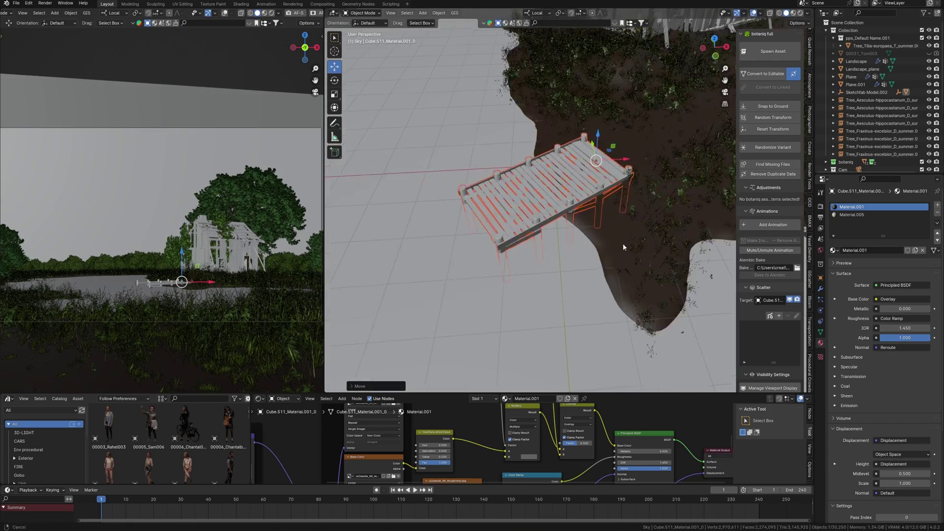
- Paste the Wooden Batana boat, move it onto the water beside the pier and adjust its height
key(KP_7)
scroll(598, 232, down, 6)
key(ctrl+v)
shift+middle_drag(559, 287, 582, 312)
key(g)
click(546, 216)
scroll(546, 212, up, 5)
middle_drag(546, 212, 477, 208)
key(g)
key(z)
click(454, 241)
- Reposition Burnt Log 01 on the spit of land in the camera's foreground
key(KP_7)
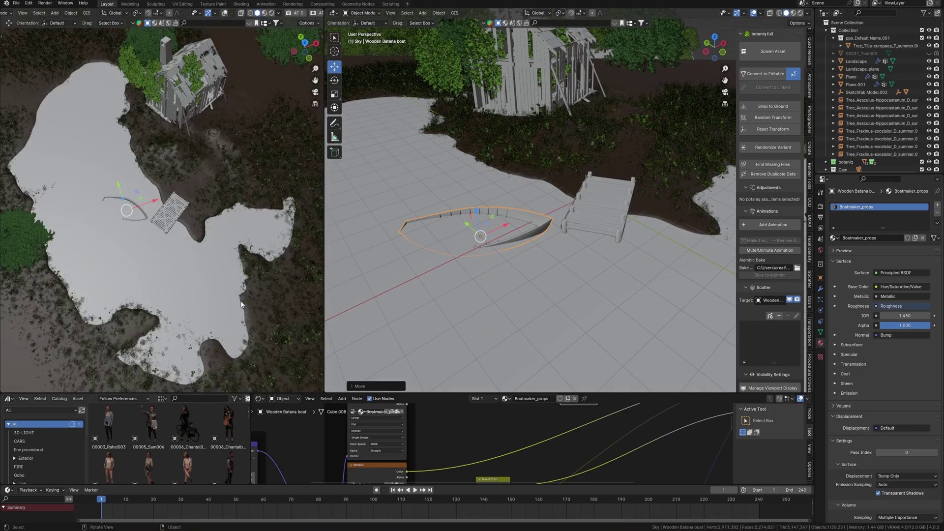
key(KP_0)
scroll(201, 305, down, 6)
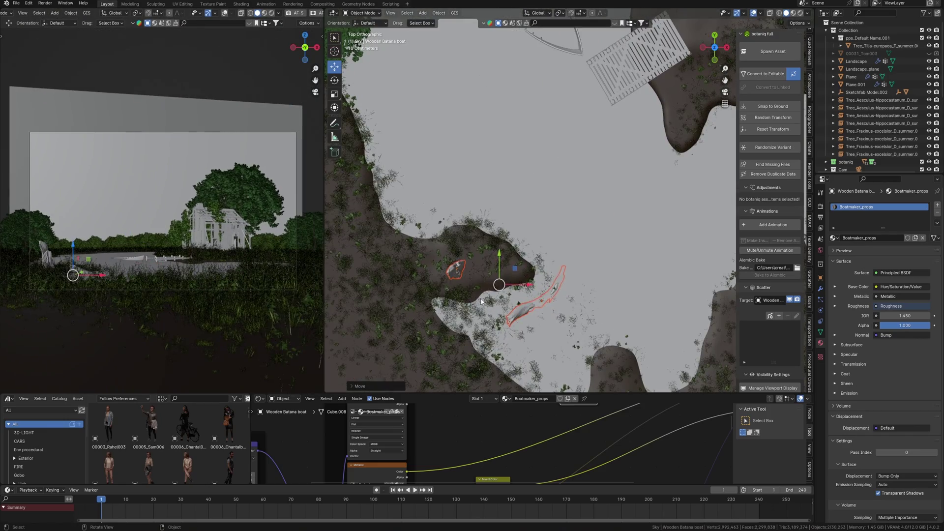
click(457, 269)
key(g)
click(467, 261)
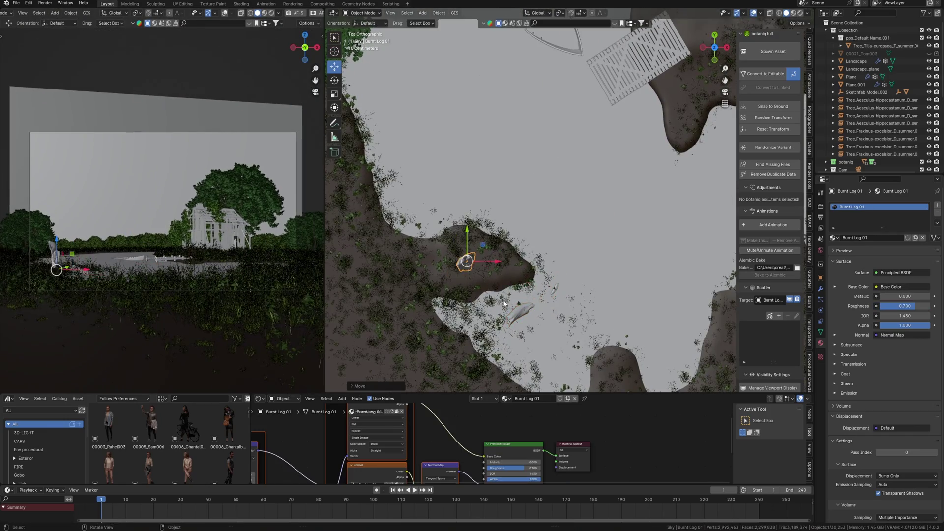
- Select the fallen tree log in the foreground water and reposition it
click(532, 301)
click(524, 306)
middle_drag(525, 306, 512, 265)
click(512, 272)
key(g)
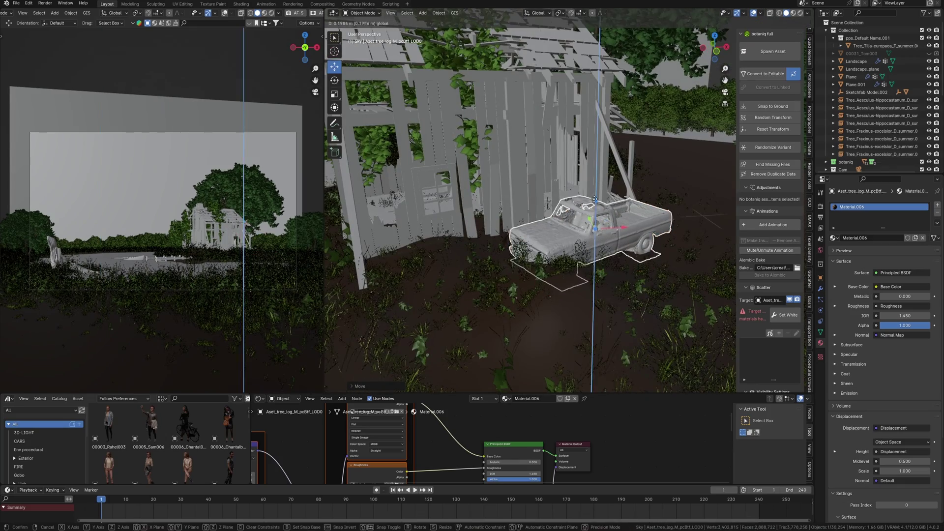
- Adjust the pickup truck's height so it rests on the ground in front of the ruined house
drag(594, 199, 594, 199)
scroll(216, 227, up, 3)
shift+middle_drag(216, 226, 123, 218)
scroll(162, 222, up, 3)
drag(594, 199, 594, 194)
- Duplicate the Aesculus hippocastanum tree near the water tower and place the farm buildings on the far side of the lake
key(KP_7)
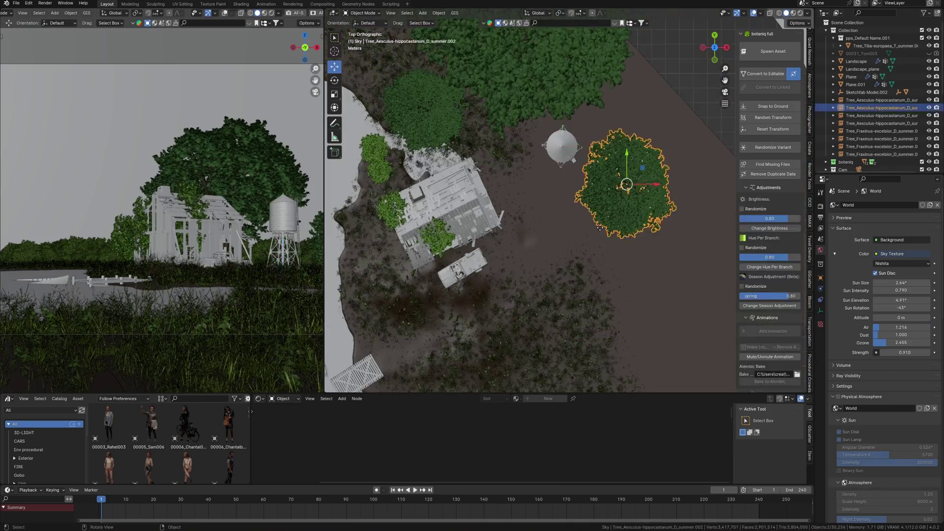
key(shift+d)
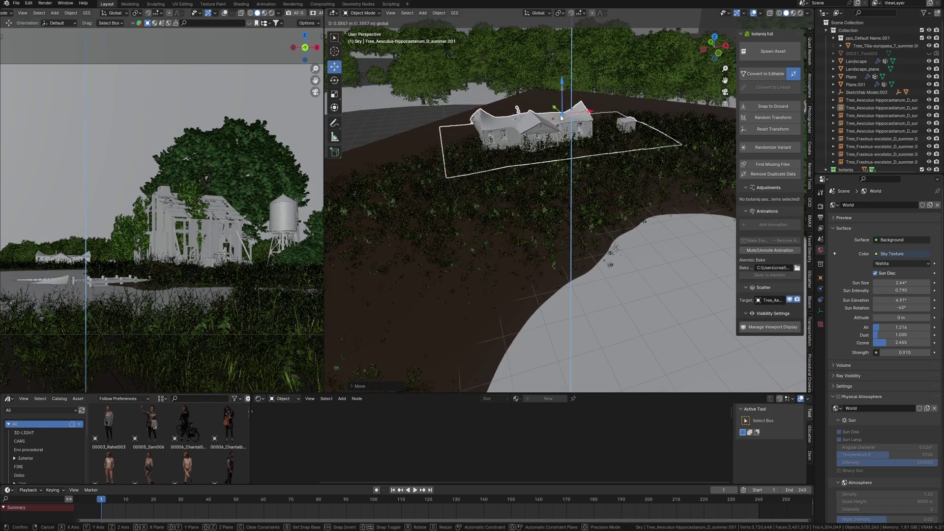
click(582, 179)
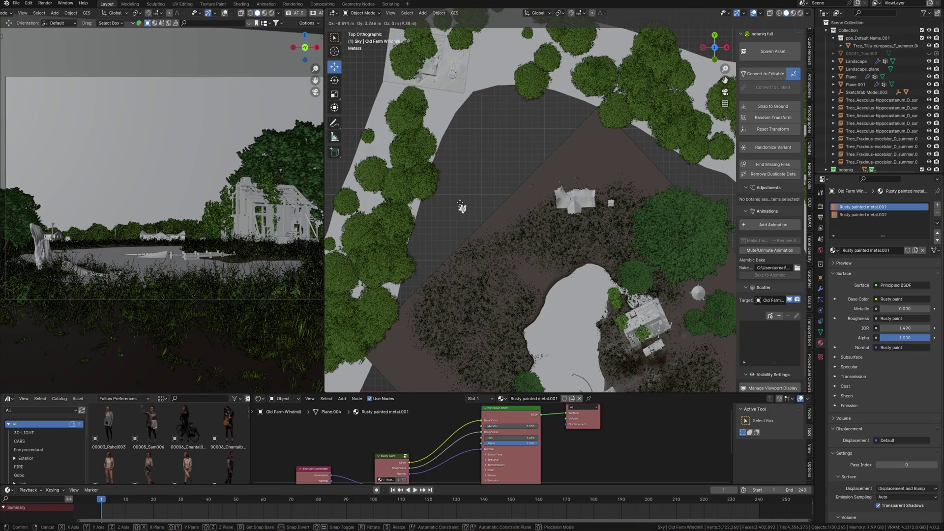
- Position the Old Farm Windmill beside the farm buildings on the far side of the lake
mouse_move(206, 194)
middle_down()
mouse_move(206, 302)
mouse_move(203, 193)
mouse_move(195, 195)
middle_up()
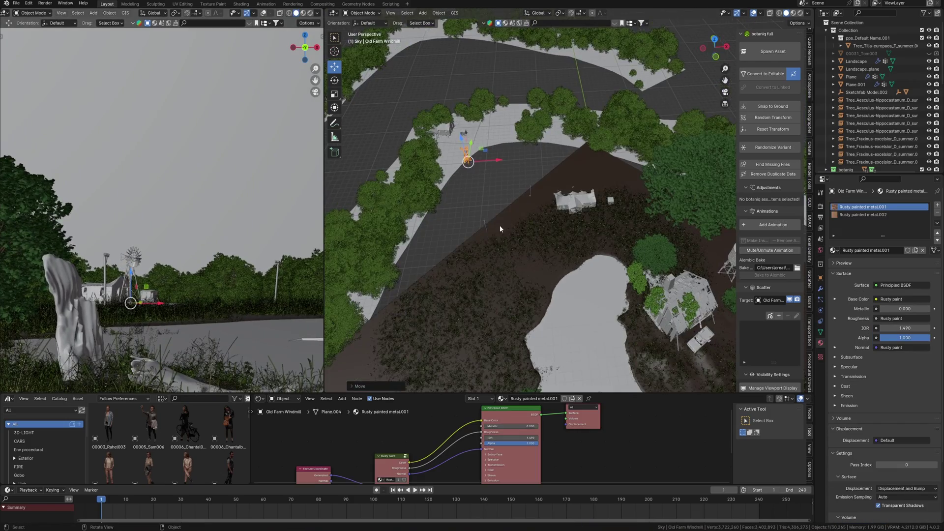
click(485, 165)
key(g)
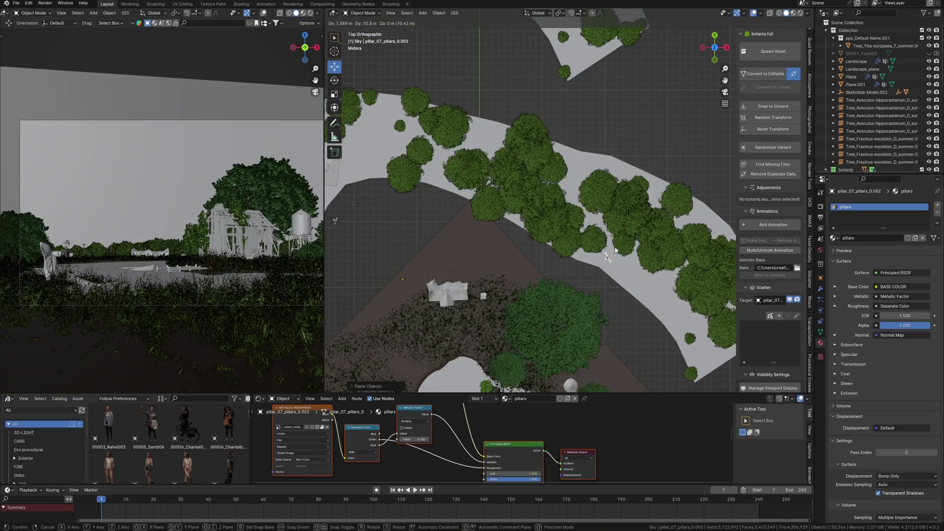
- Place copies of the pillar_07 utility pole along the edge of the background forest behind the house
click(571, 311)
key(g)
click(565, 312)
click(605, 263)
key(g)
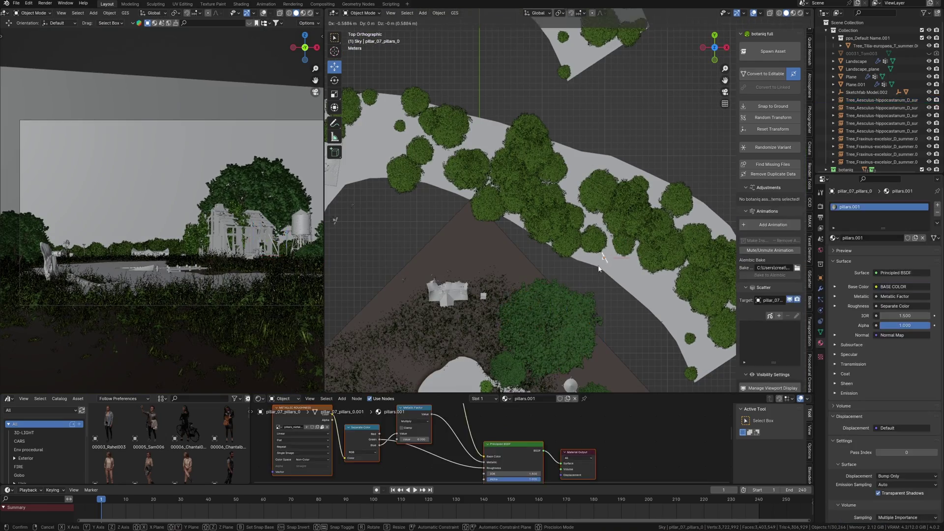
click(599, 267)
- Save the file and preview the camera view in rendered shading with an enlarged camera viewport
shift+middle_drag(211, 259, 204, 263)
key(ctrl+s)
key(z)
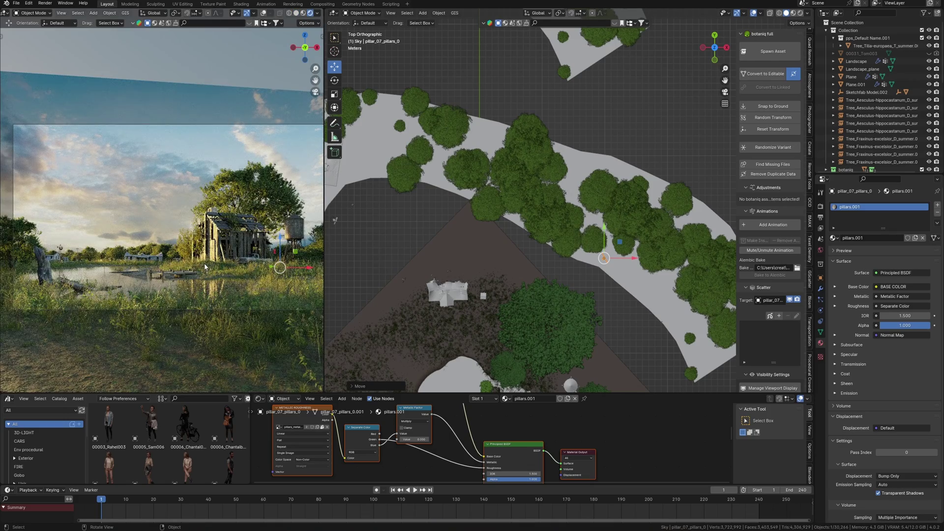
drag(328, 271, 476, 270)
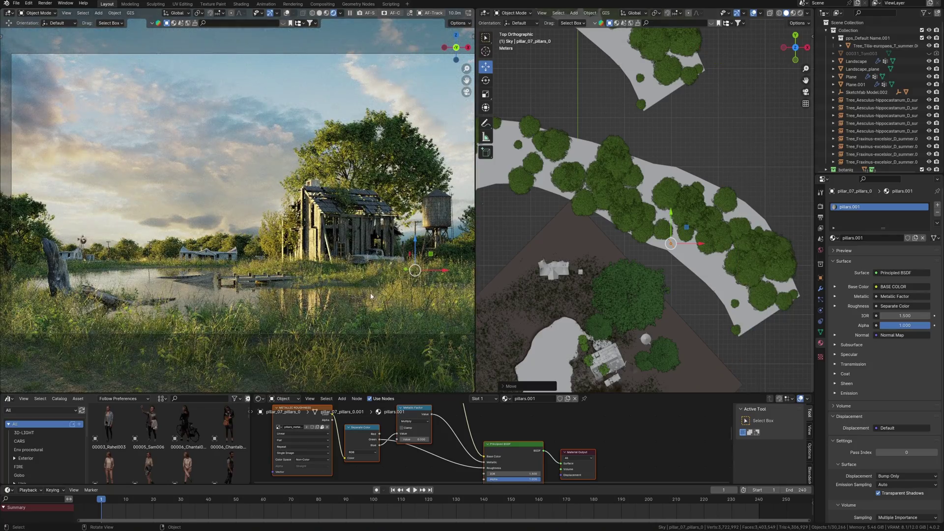
scroll(554, 336, up, 2)
shift+middle_drag(554, 336, 610, 243)
key(KP_0)
click(603, 240)
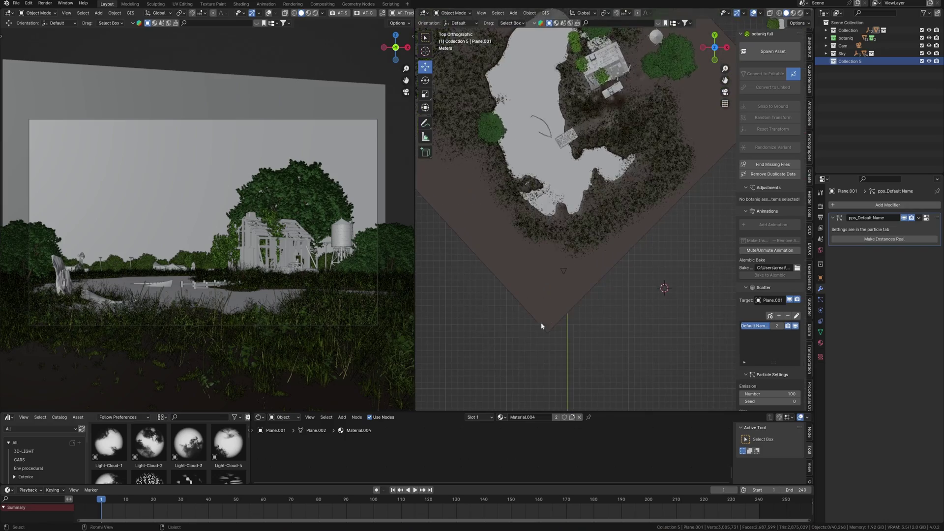
- Add a NURBS path beside the camera and raise it to about 1.39 m, near camera height
key(shift+a)
mouse_move(504, 343)
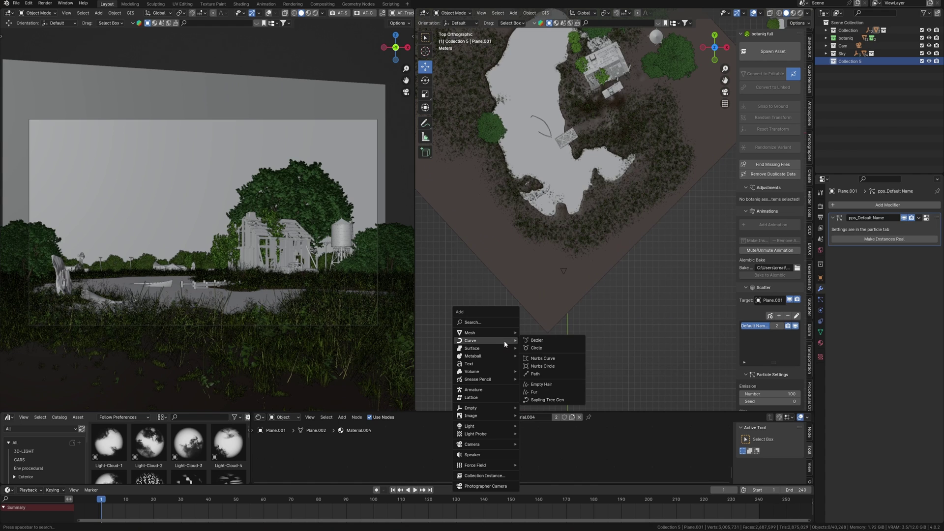
click(536, 373)
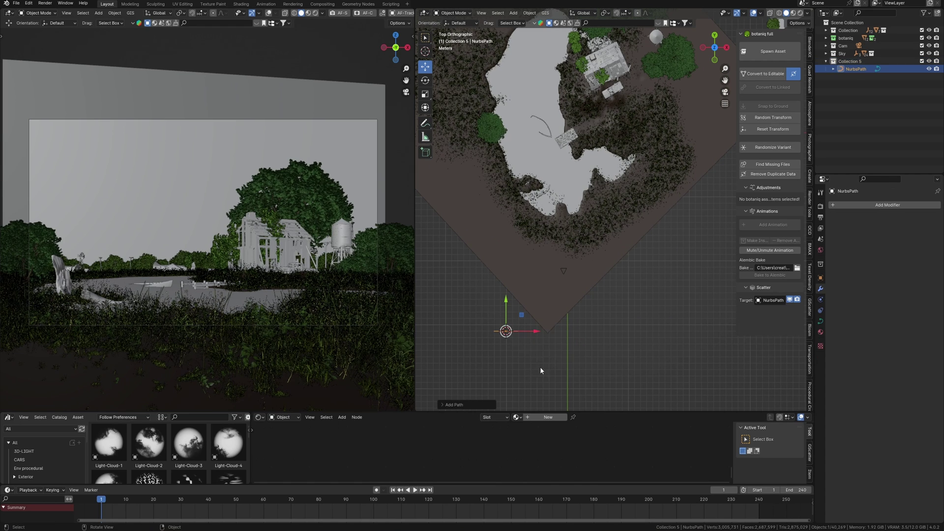
key(KP_1)
key(g)
key(z)
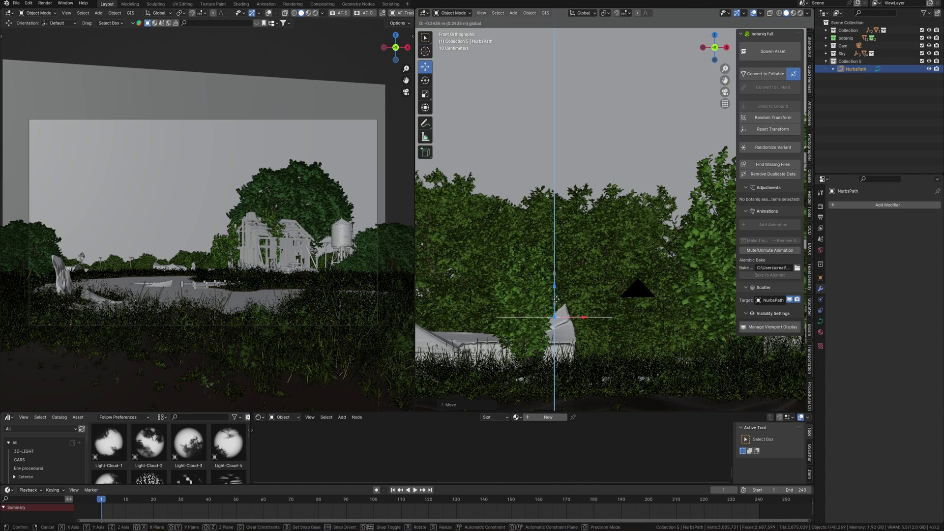
- Move the path's control points so it curves from the camera toward the lake's near shore by the tree stump
key(KP_7)
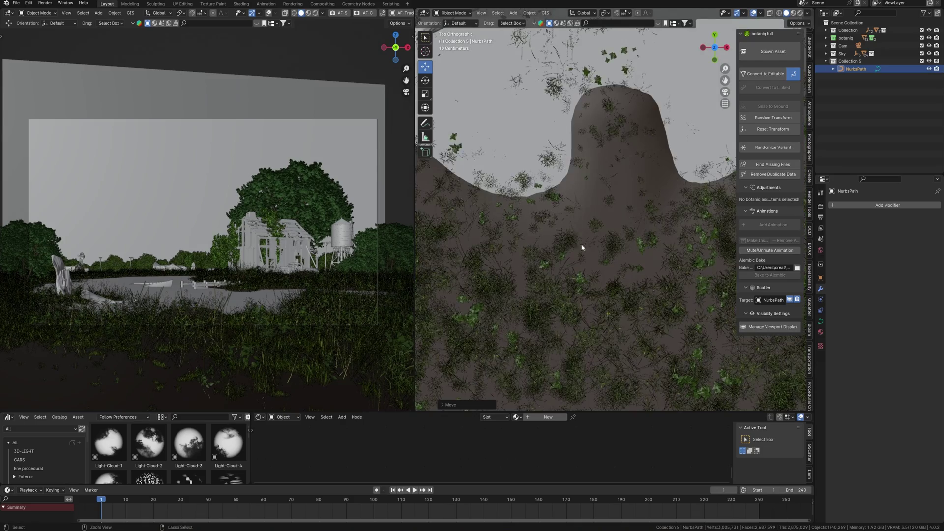
key(Tab)
scroll(581, 247, down, 5)
key(g)
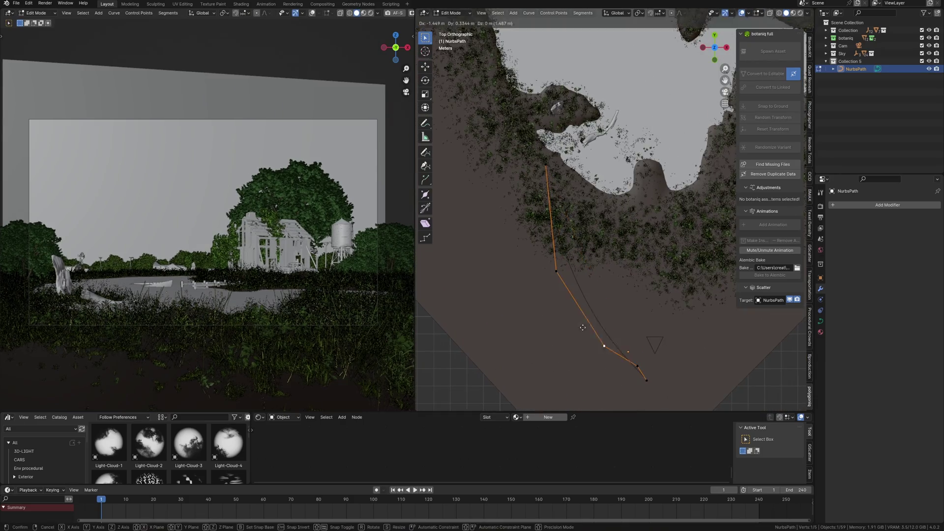
middle_drag(641, 244, 612, 311)
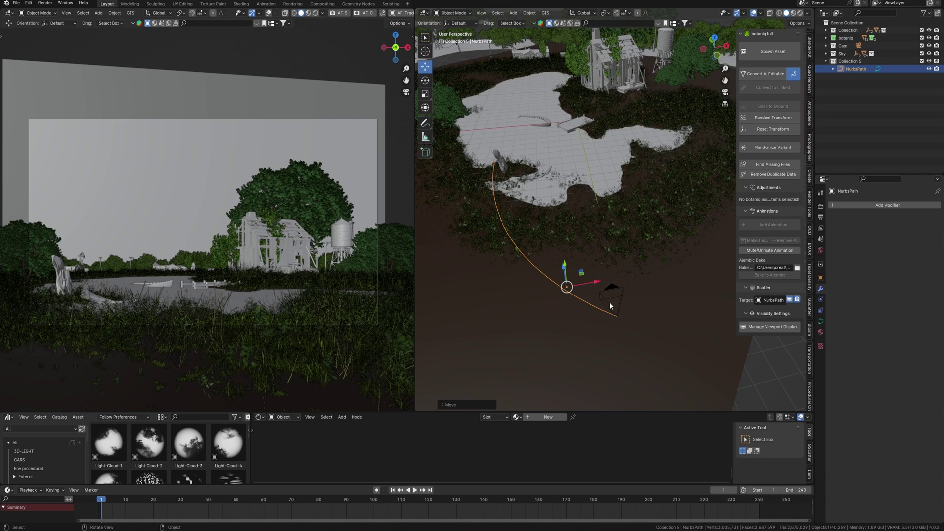
- Select the camera and set its X, Y and Z location to 0 m
click(610, 305)
click(821, 299)
key(KP_7)
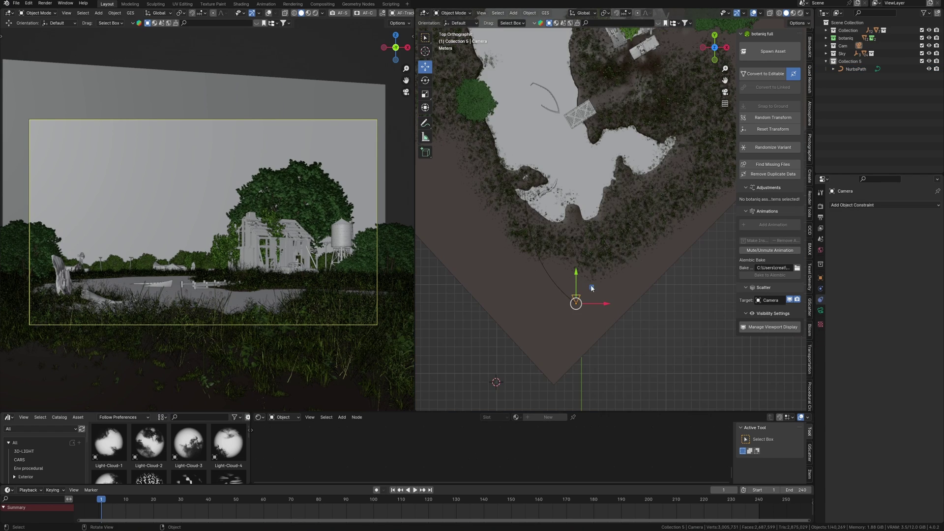
ctrl+middle_drag(594, 290, 597, 314)
key(shift+z)
shift+middle_drag(597, 238, 598, 279)
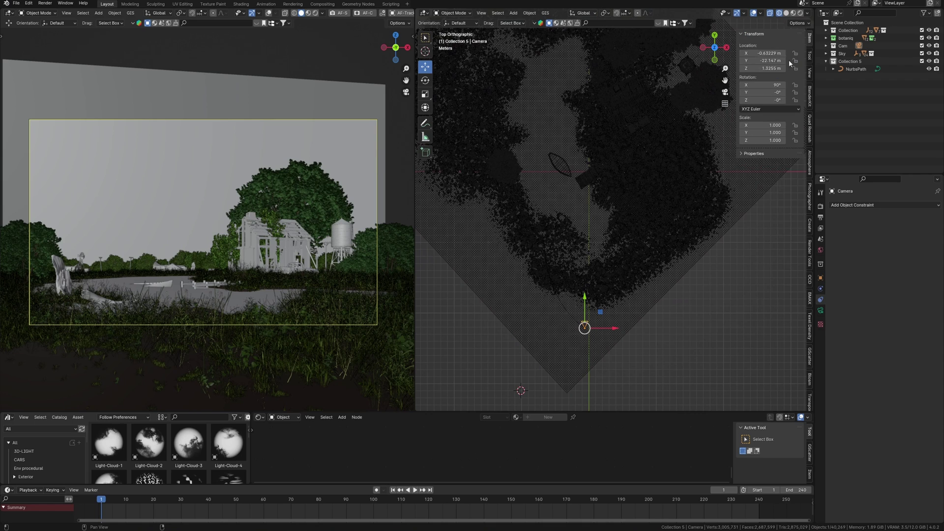
drag(770, 53, 770, 68)
text(0)
key(Return)
key(alt+z)
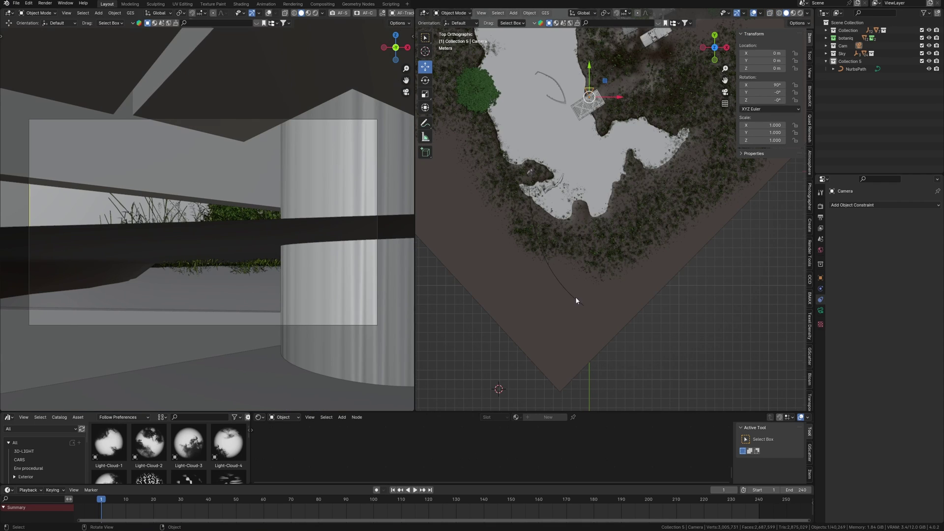
- Add a Follow Path constraint to the camera with NurbsPath as its target
click(864, 206)
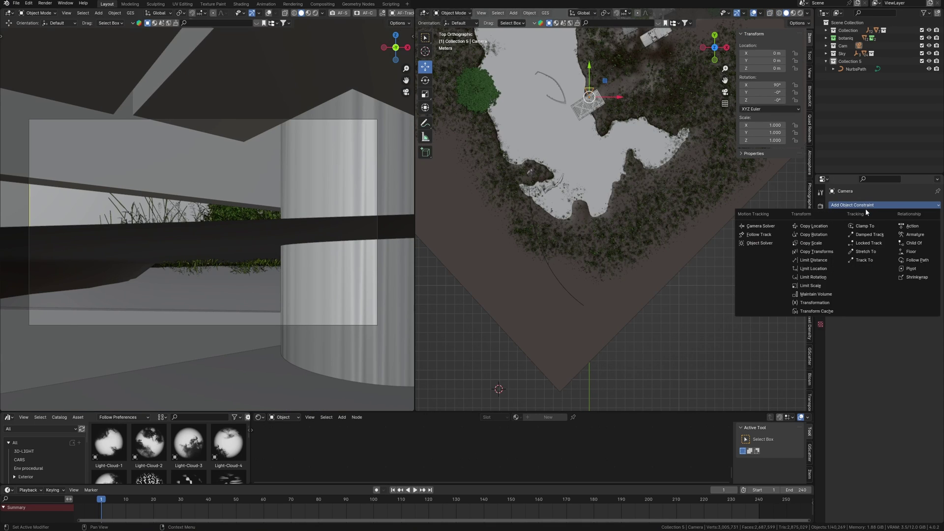
click(920, 260)
click(927, 230)
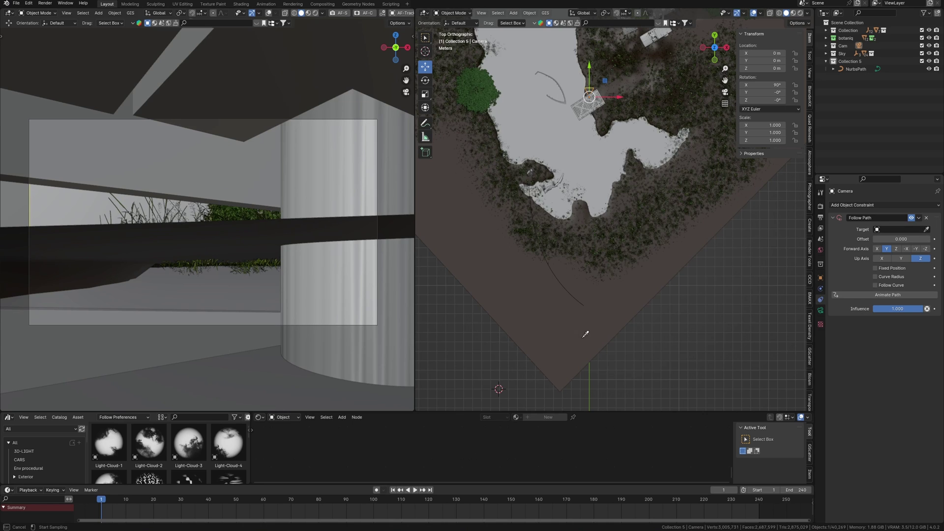
click(579, 291)
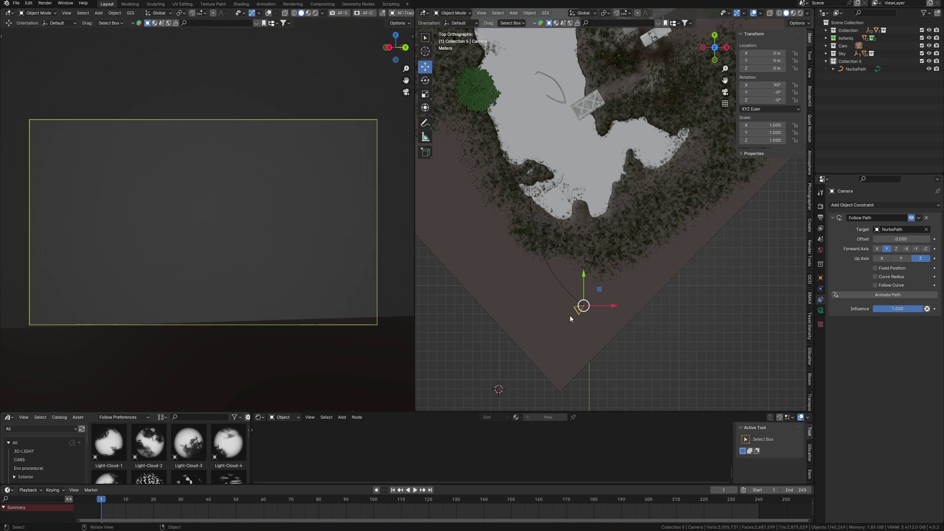
scroll(595, 283, up, 4)
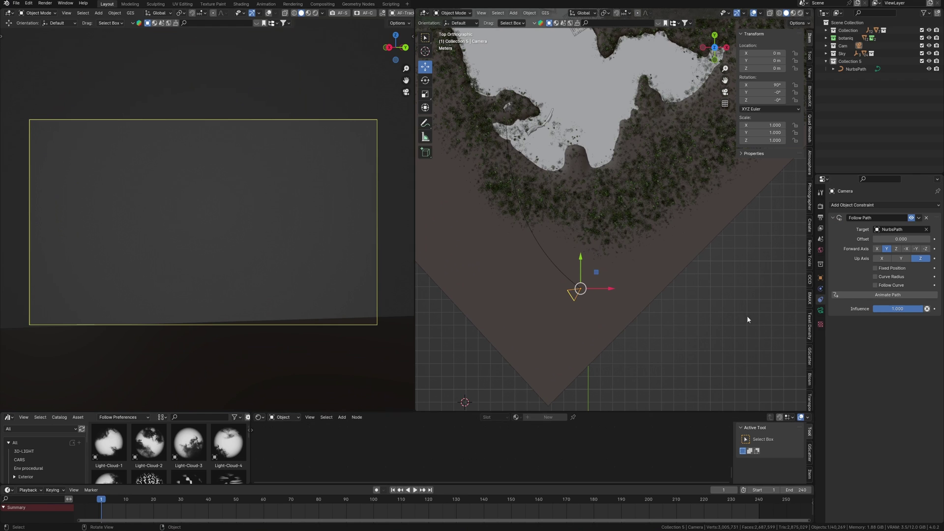
- Animate the camera along the path with Follow Curve enabled and play it back
click(876, 285)
key(space)
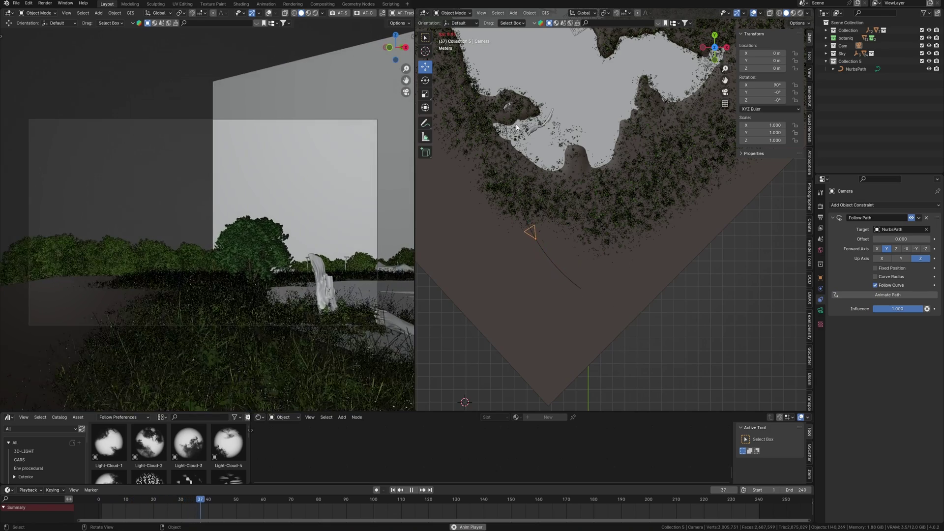
key(space)
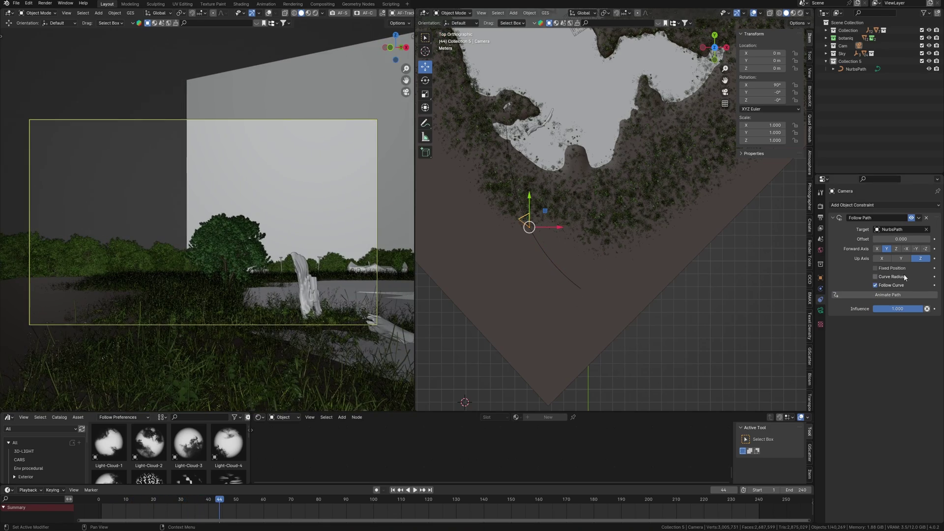
- Add a sphere empty over the middle of the lake and raise it to about 1.37 m
scroll(552, 325, down, 3)
shift+middle_drag(619, 210, 610, 283)
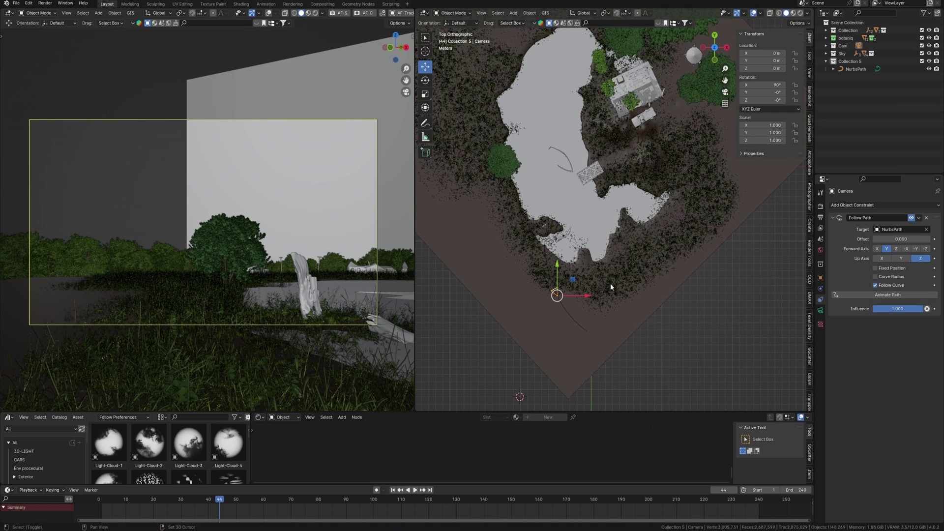
shift+scroll(581, 163, up, 2)
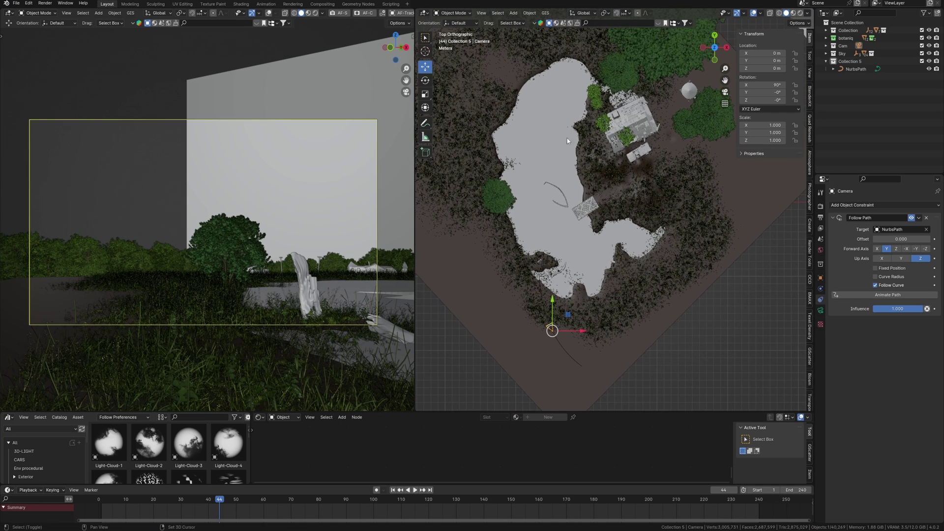
key(shift+a)
mouse_move(678, 427)
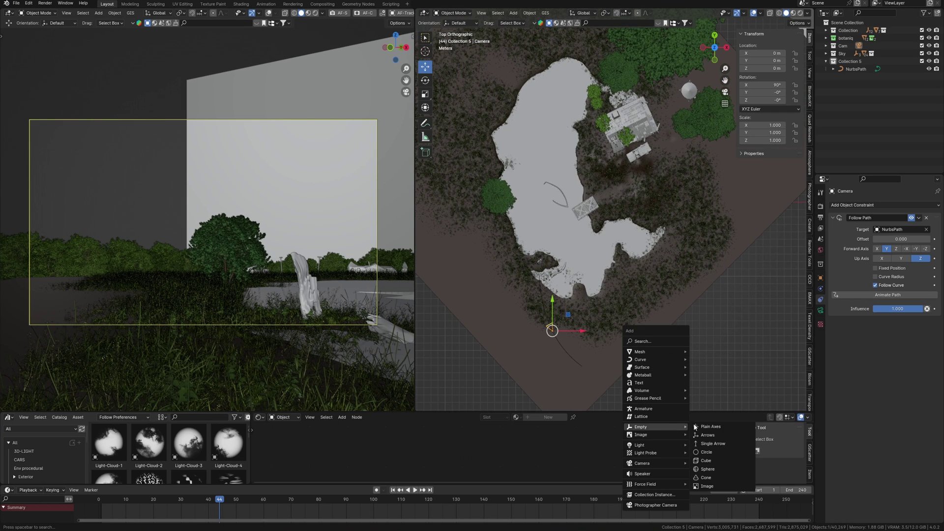
click(718, 469)
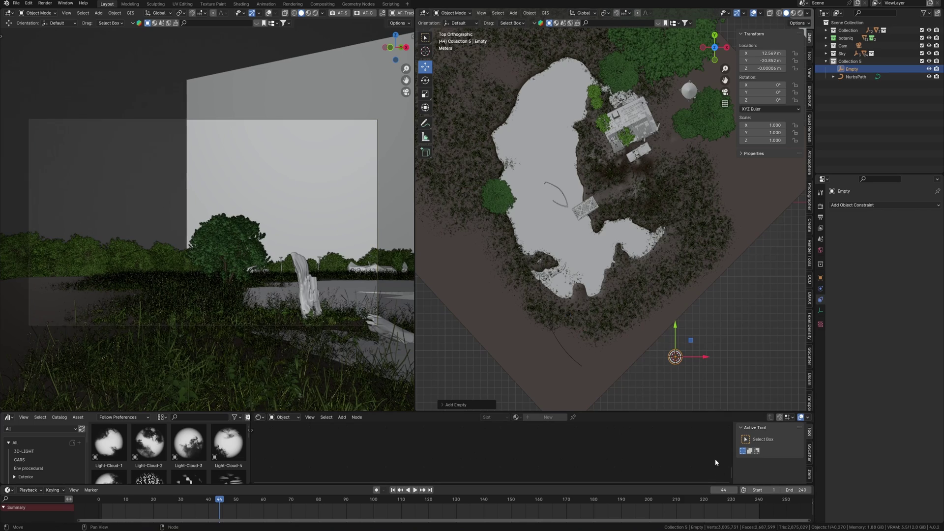
key(g)
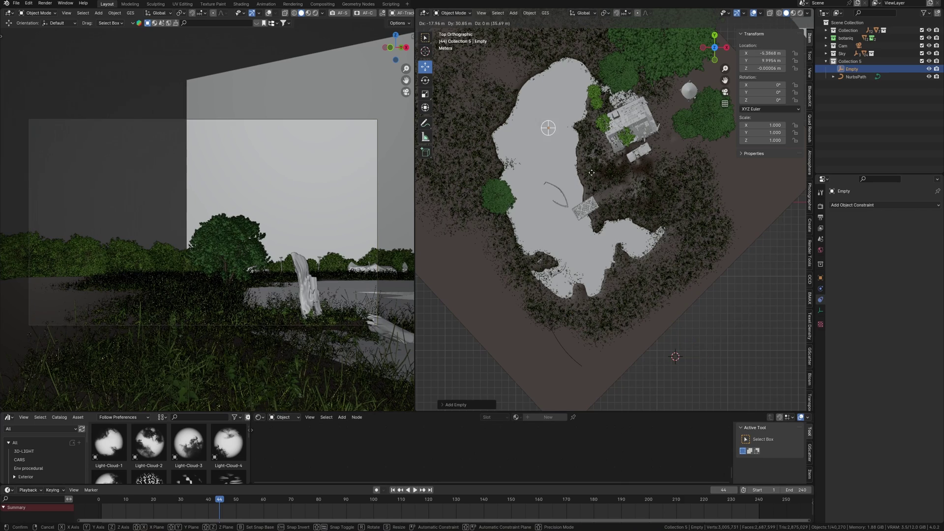
click(596, 183)
middle_drag(596, 183, 594, 152)
drag(562, 199, 562, 179)
alt+middle_drag(562, 180, 571, 275)
scroll(574, 365, down, 2)
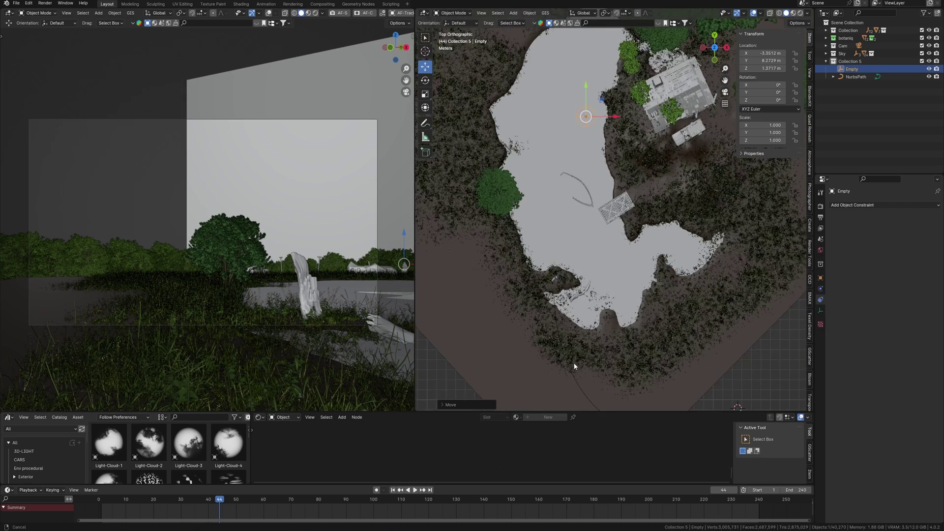
- Add a Track To constraint to the camera with the sphere empty as its target
click(600, 376)
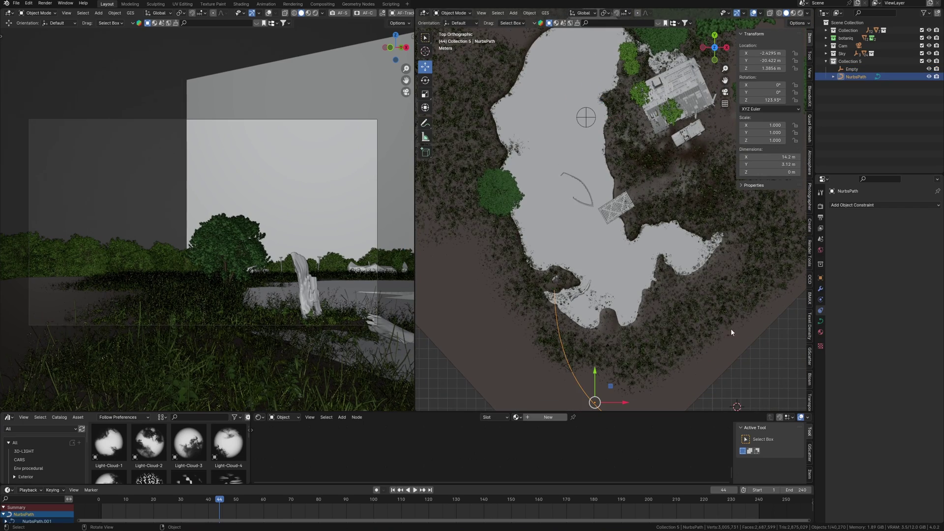
click(569, 373)
click(889, 205)
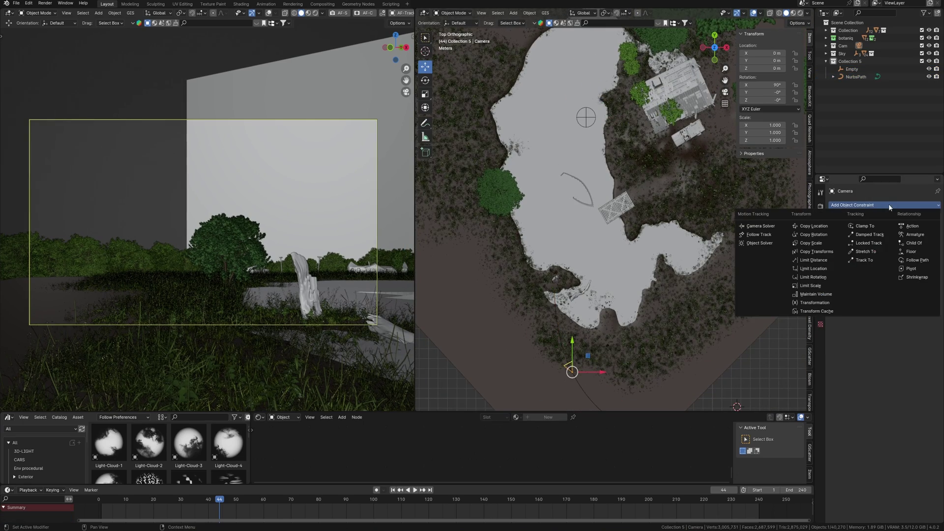
click(880, 260)
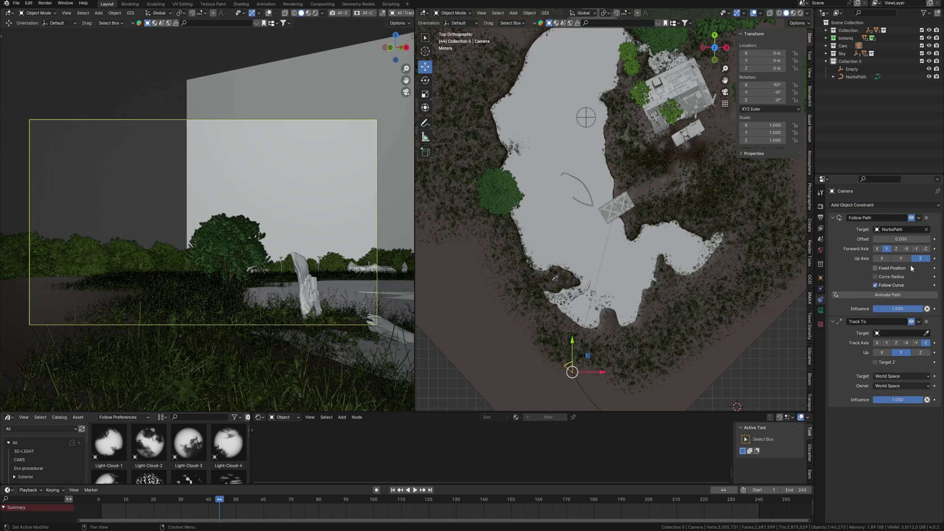
click(927, 334)
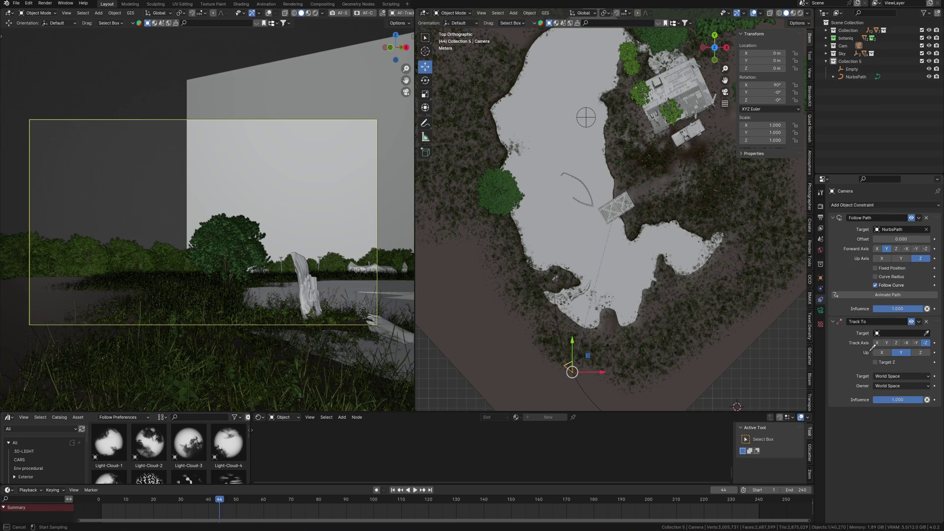
click(586, 117)
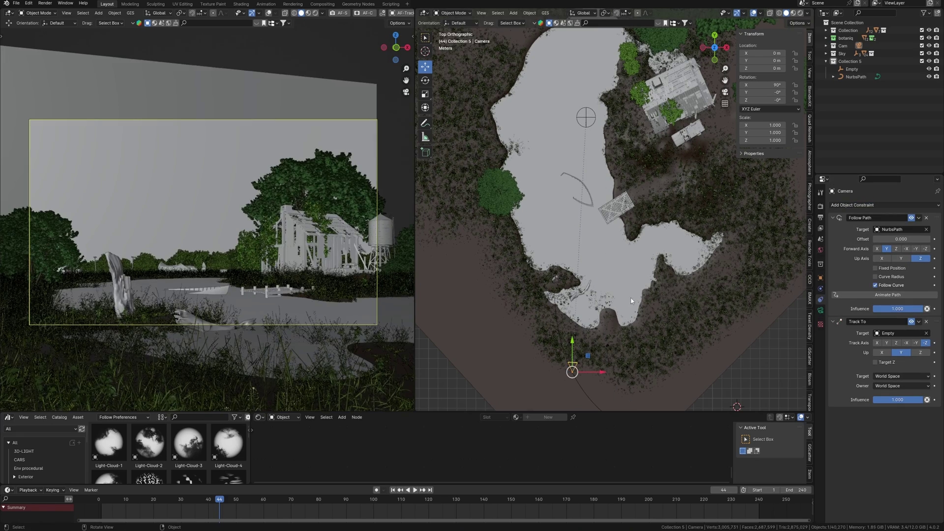
- Play the camera animation from the first frame to check its movement along the path
key(shift+Left)
key(space)
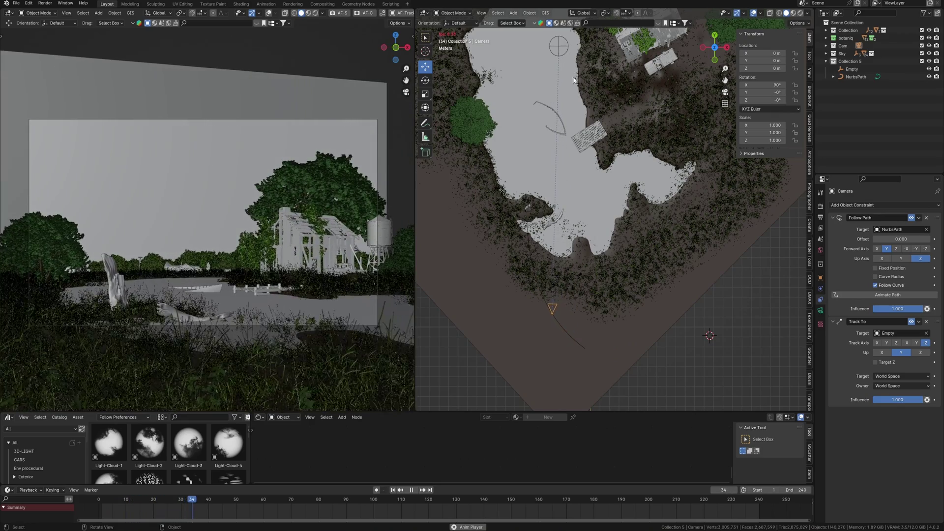
key(space)
- Move the camera path's lake-end control point about 1.7 m along X in the top view
click(531, 243)
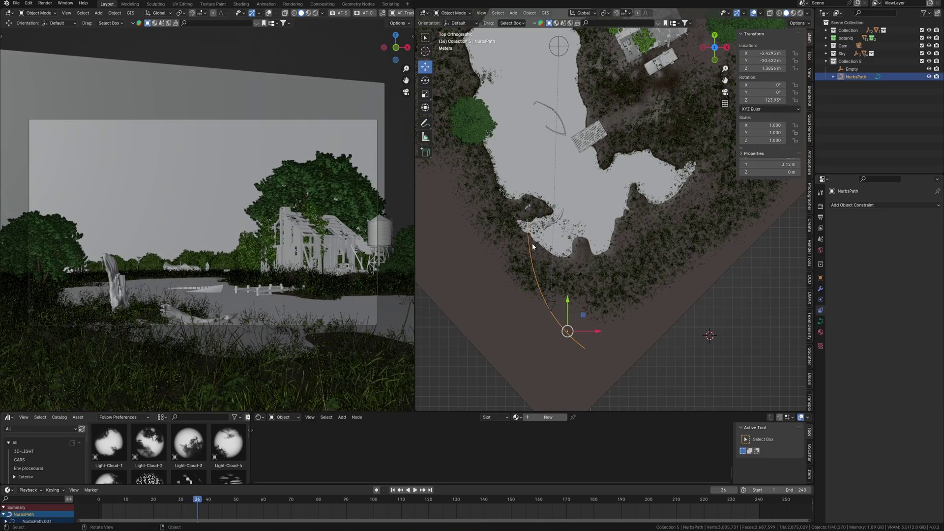
key(Tab)
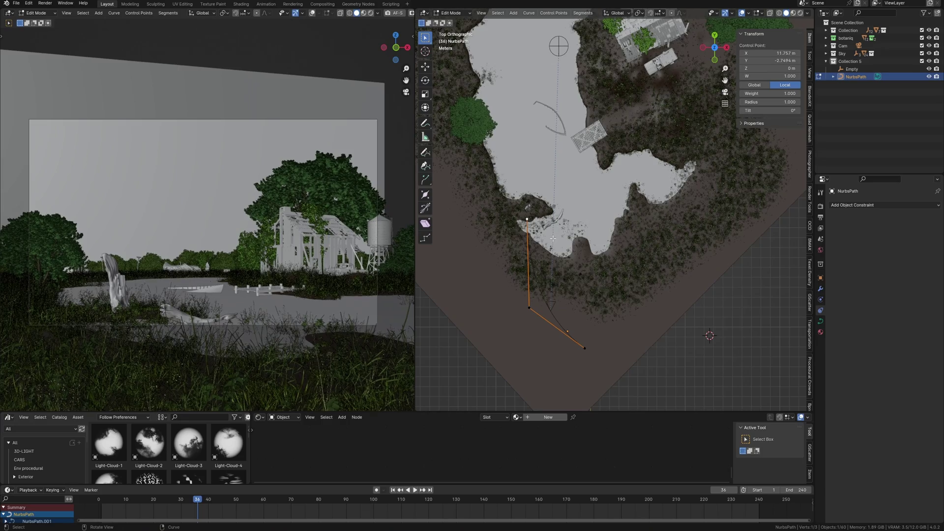
key(g)
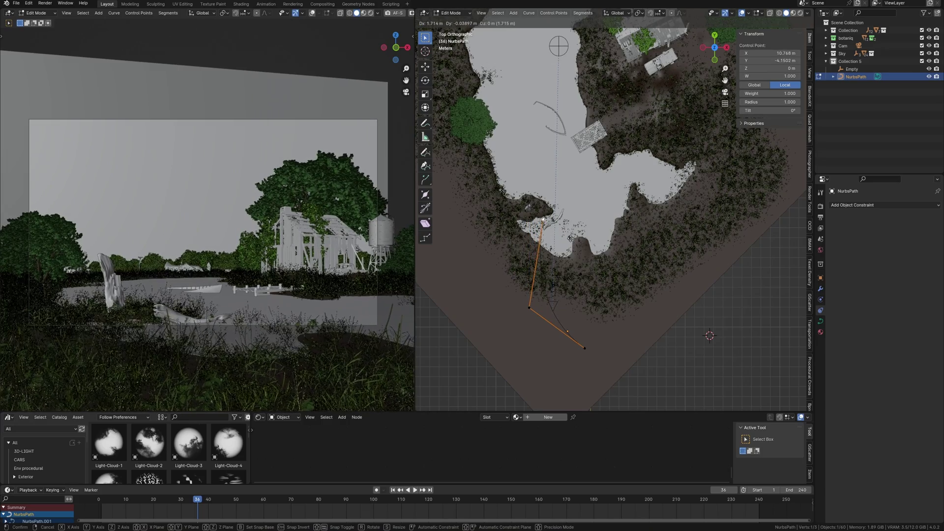
click(566, 252)
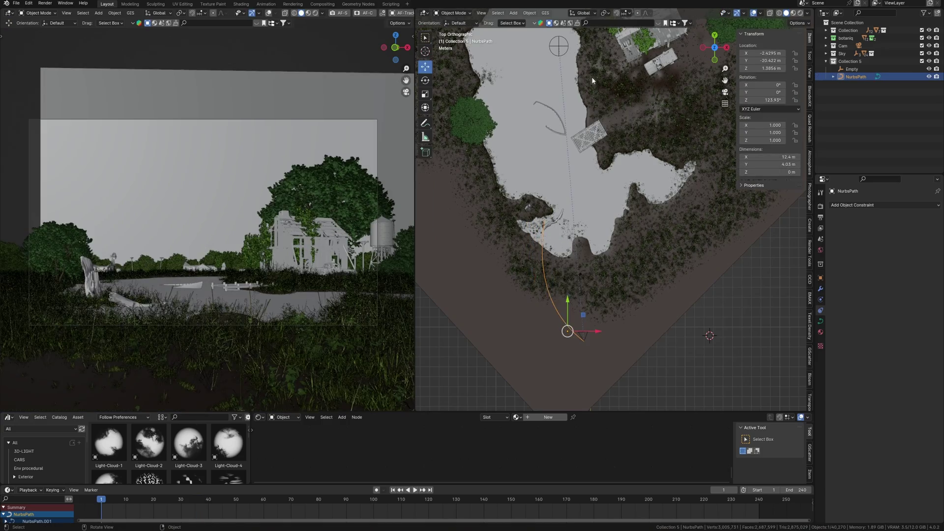
- Reposition the tracking empty over the lake to reframe the camera on the ruined house, and play the animation
click(558, 46)
shift+middle_drag(594, 96, 595, 207)
key(g)
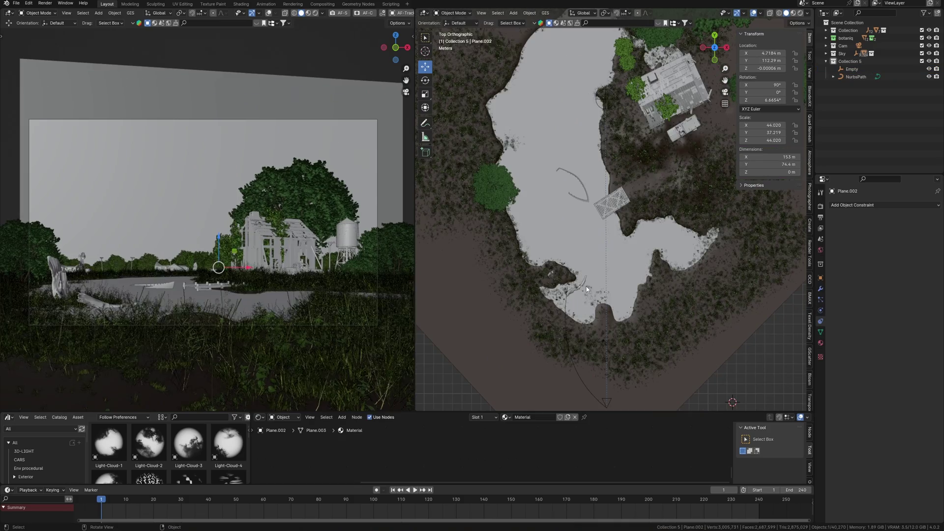
key(space)
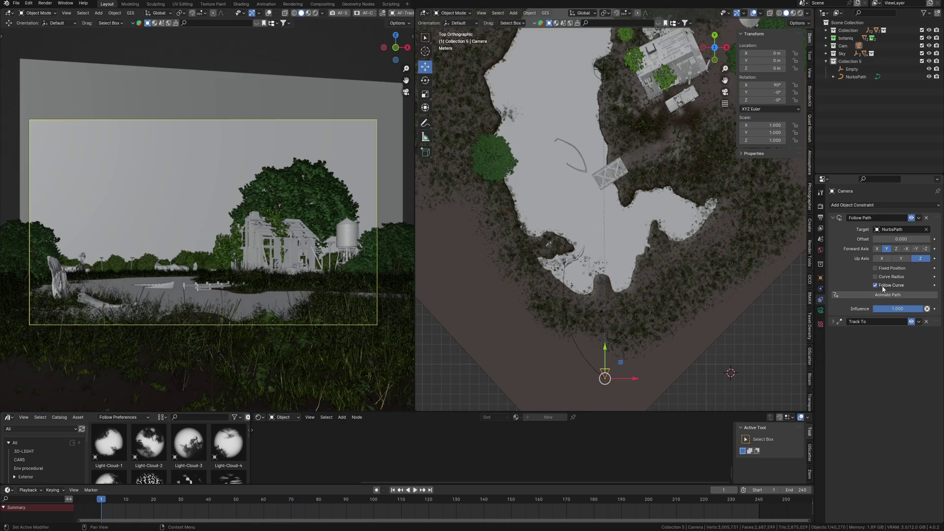
- In the camera's Follow Path constraint, disable Follow Curve, enable Fixed Position and keyframe Offset Factor 0 at frame 1
click(876, 285)
click(876, 268)
mouse_move(892, 239)
mouse_down()
mouse_move(903, 240)
mouse_move(892, 242)
mouse_up()
click(935, 240)
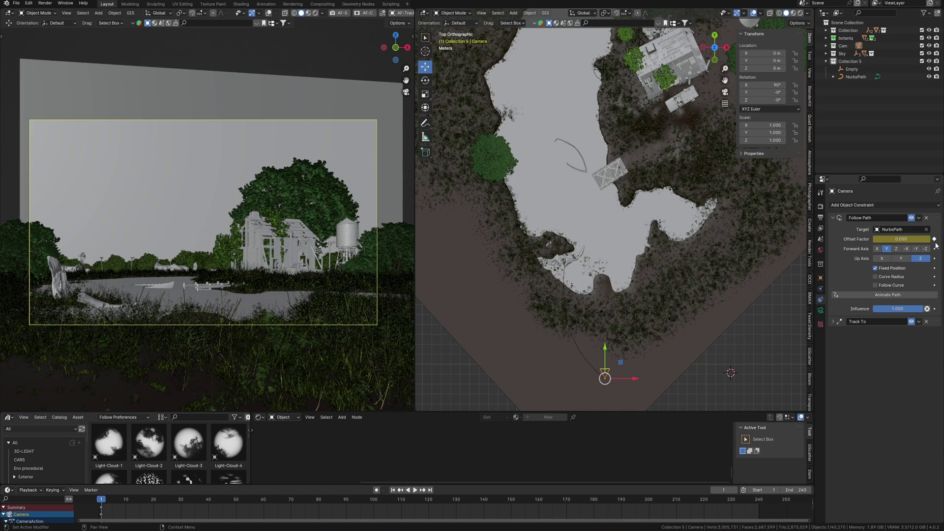
- Keyframe the camera's Follow Path Offset Factor at 0.127 on frame 240 and play the animation
click(430, 491)
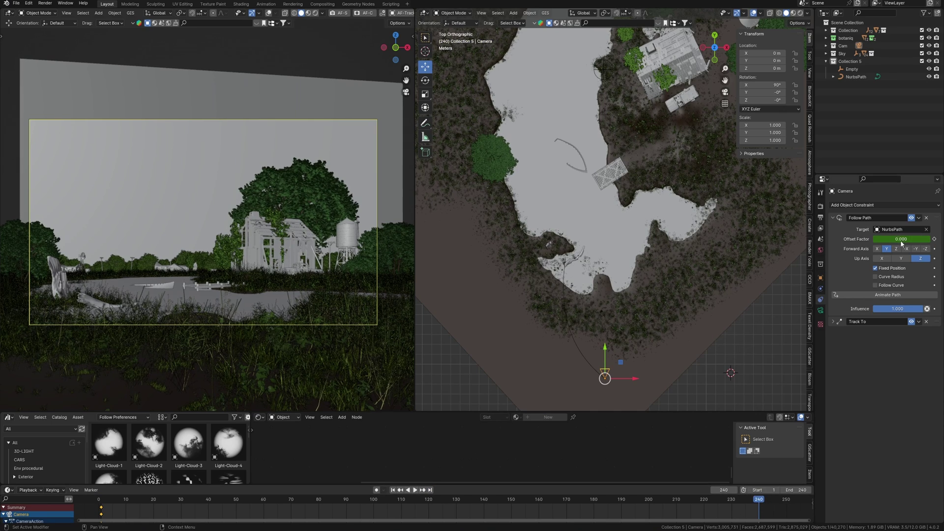
drag(909, 242, 918, 243)
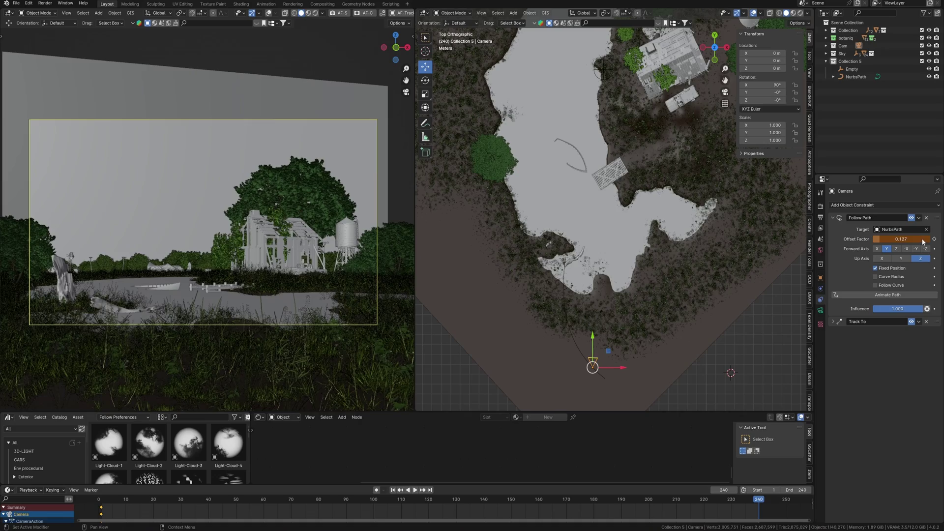
click(935, 239)
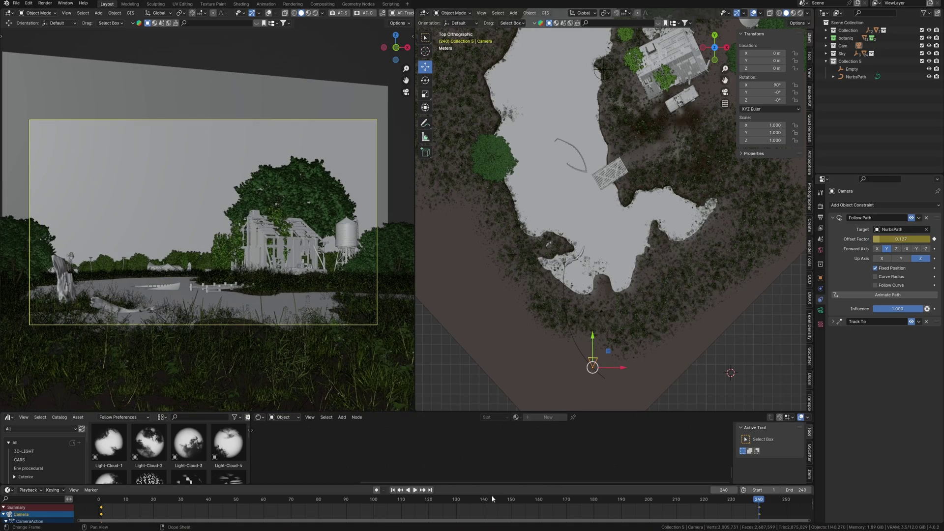
key(space)
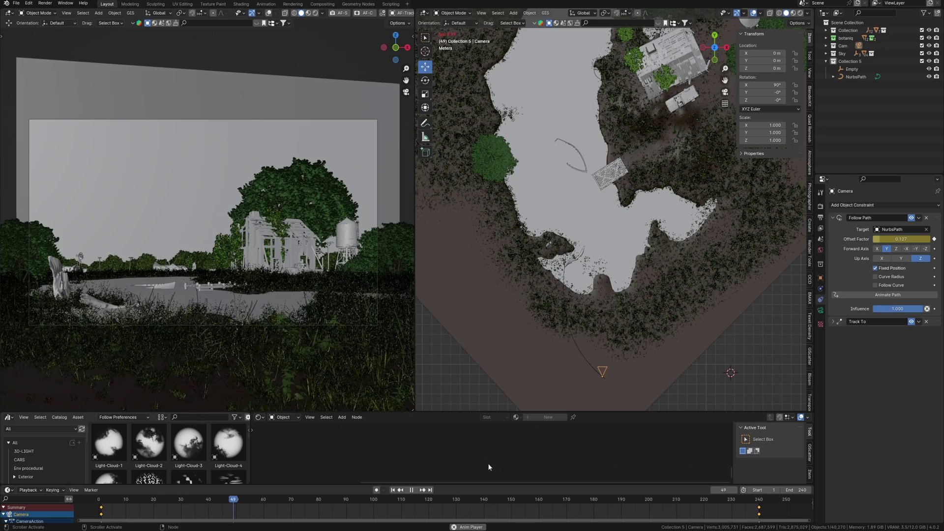
key(Escape)
- Raise the Offset Factor keyframe on frame 240 to 0.222 and play the camera move again
drag(923, 244, 916, 238)
click(934, 239)
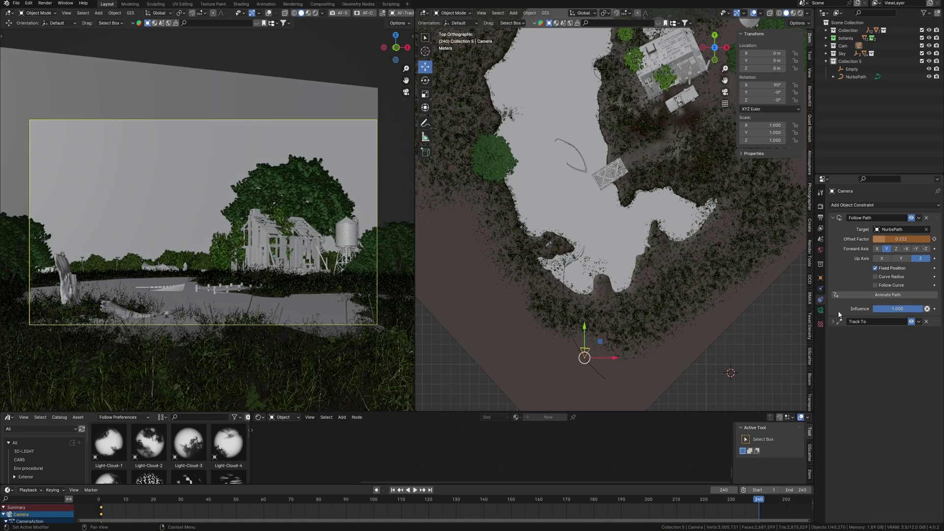
click(934, 239)
key(space)
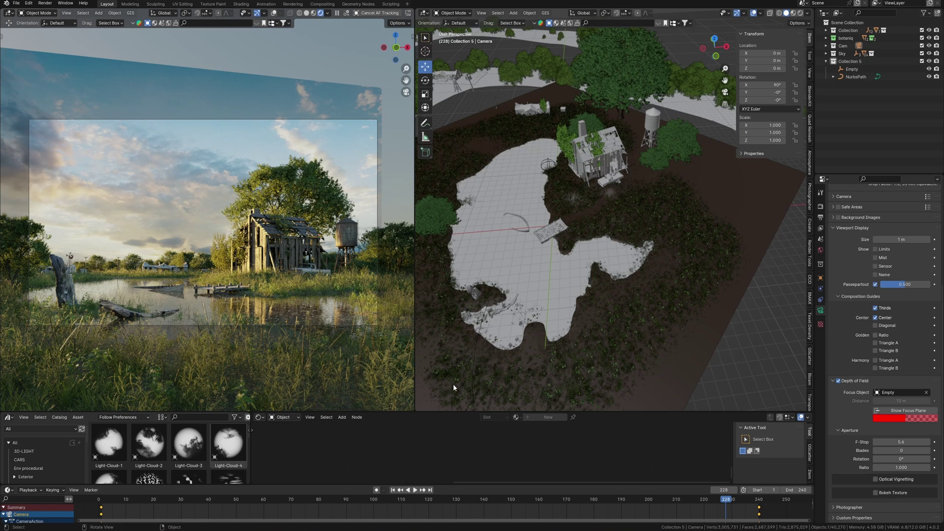
- Lower the Motion Blur shutter value in the render settings
click(820, 207)
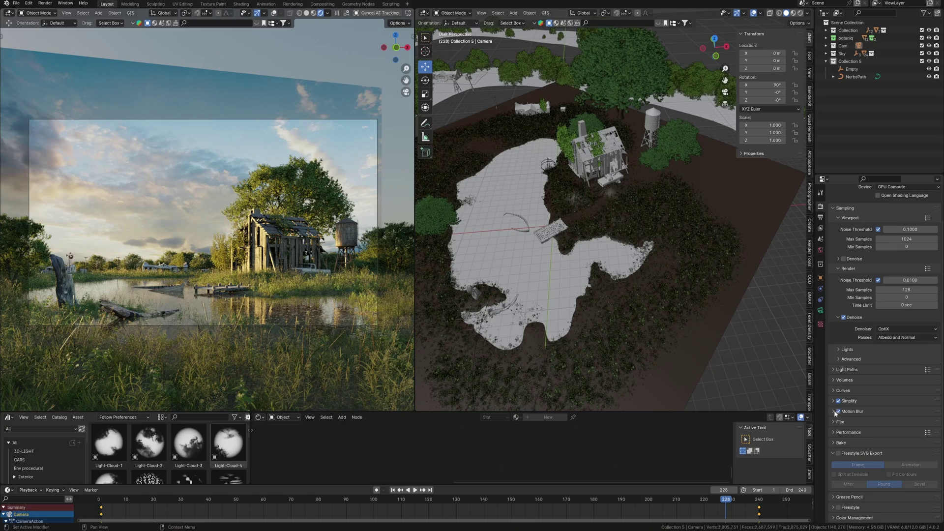
scroll(876, 341, down, 3)
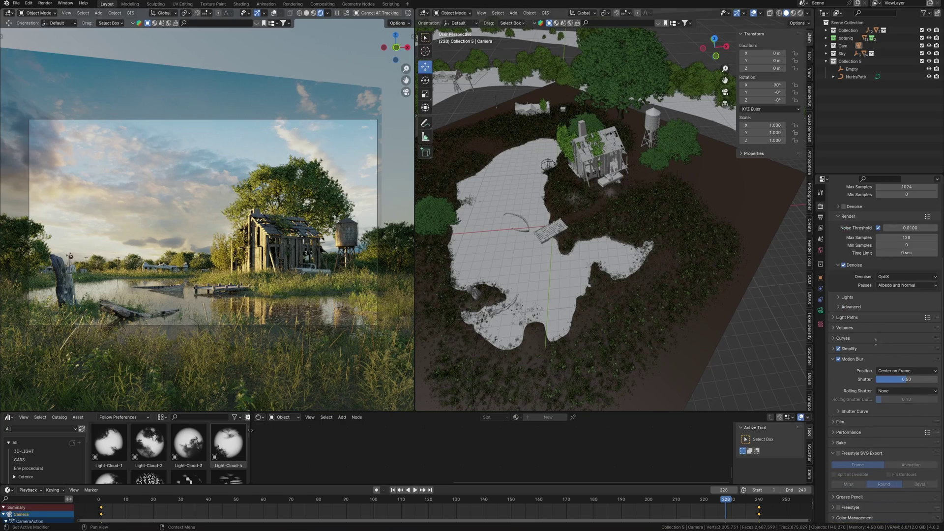
click(913, 378)
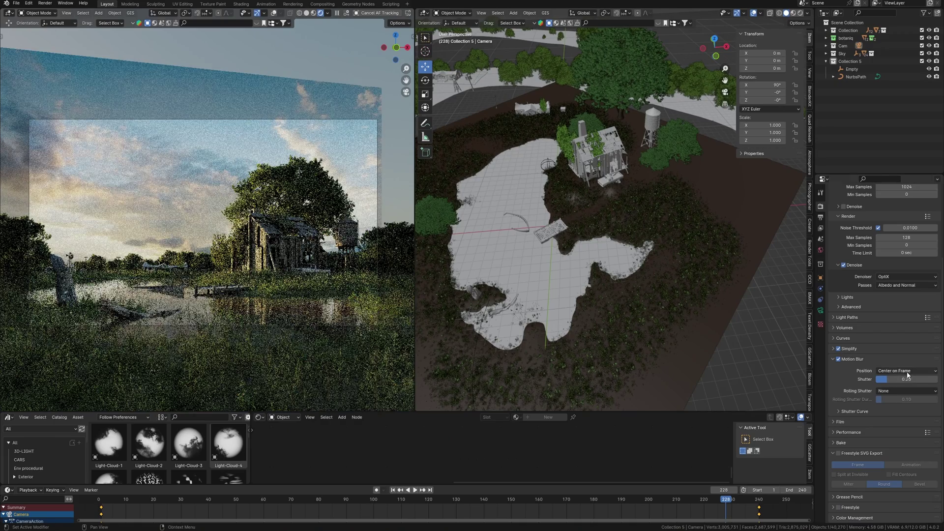
click(831, 359)
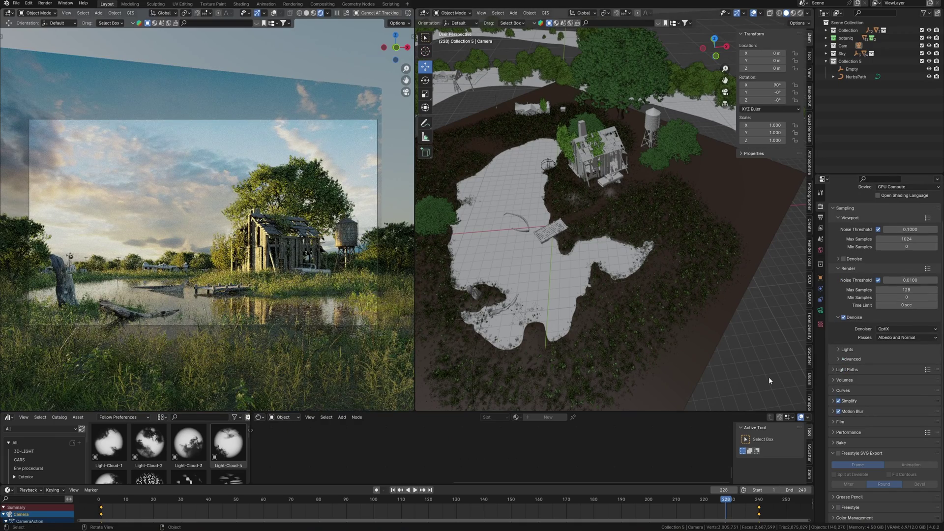
key(ctrl+space)
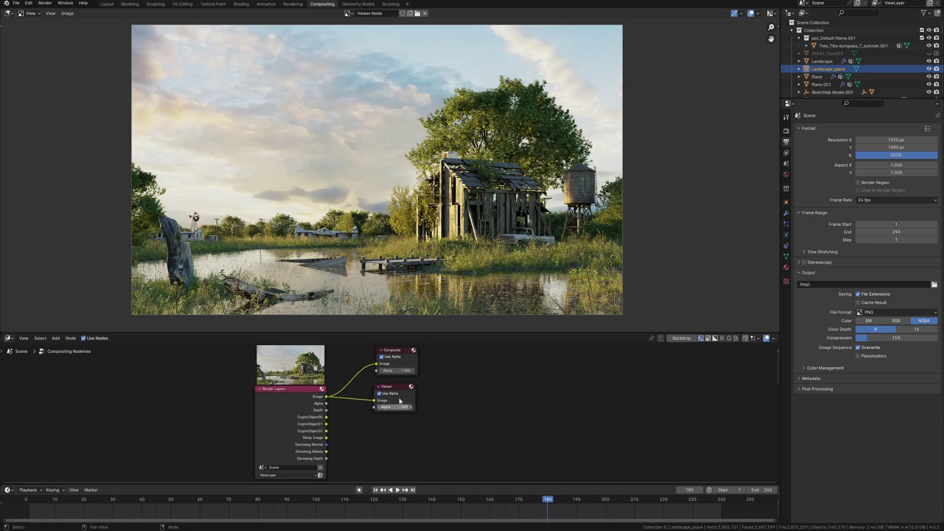
- In the compositor, feed the Denoising Depth pass through a Map Range node with From Max 80 into the Viewer
drag(399, 392, 404, 387)
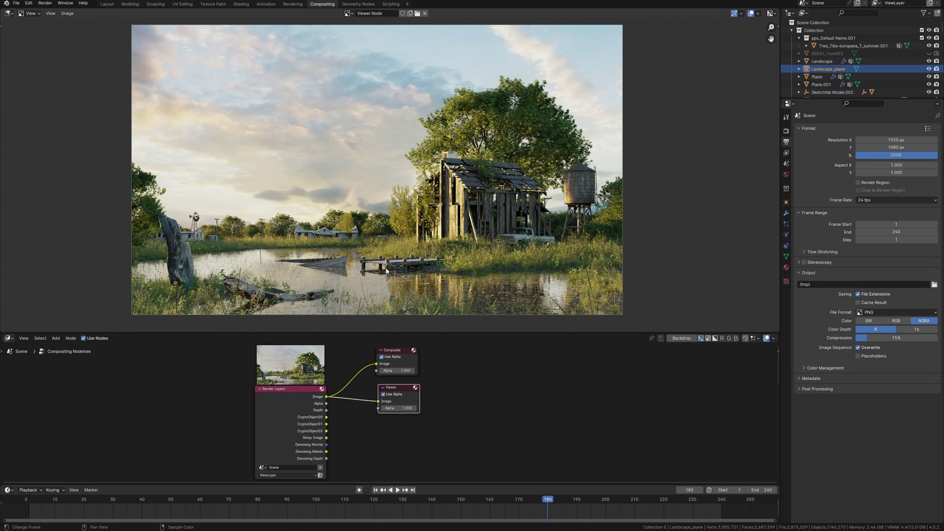
click(786, 153)
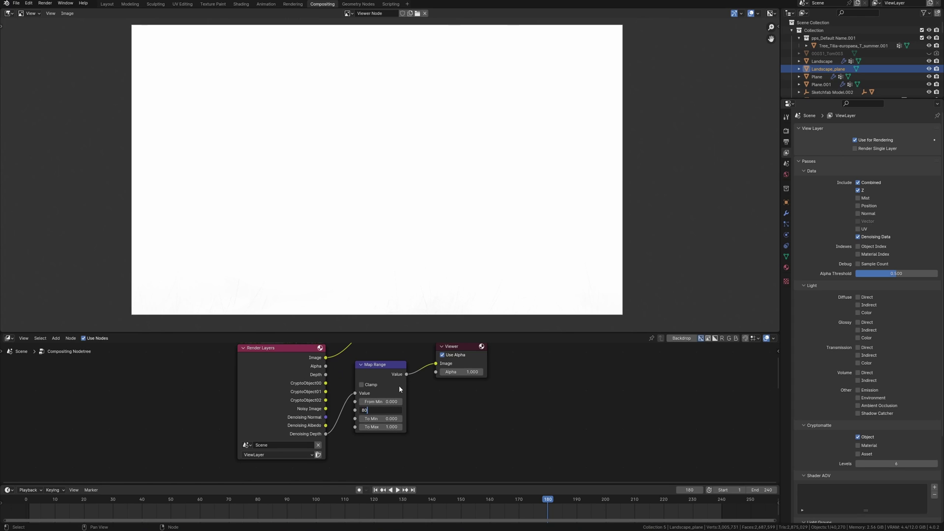
key(Return)
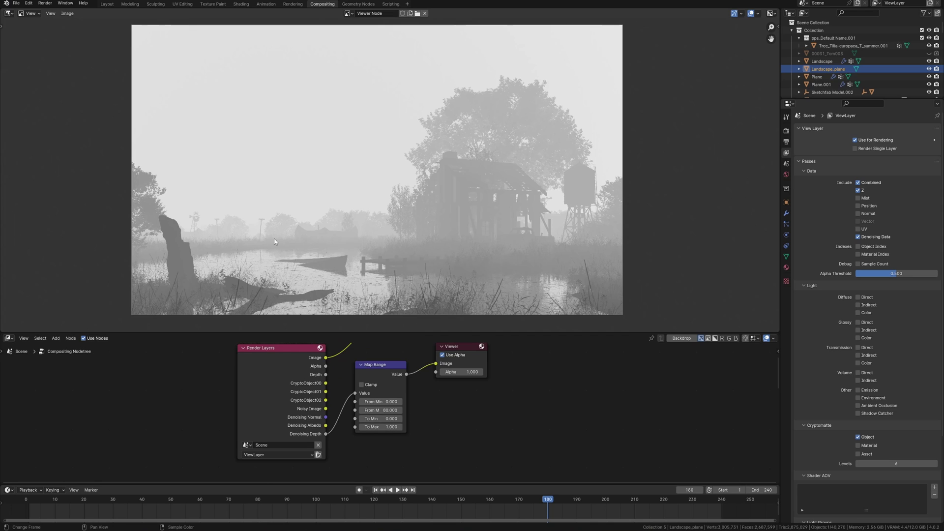
key(Return)
- Set the Map Range node's From Min to 35 and From Max to 90, with Clamp enabled
click(381, 402)
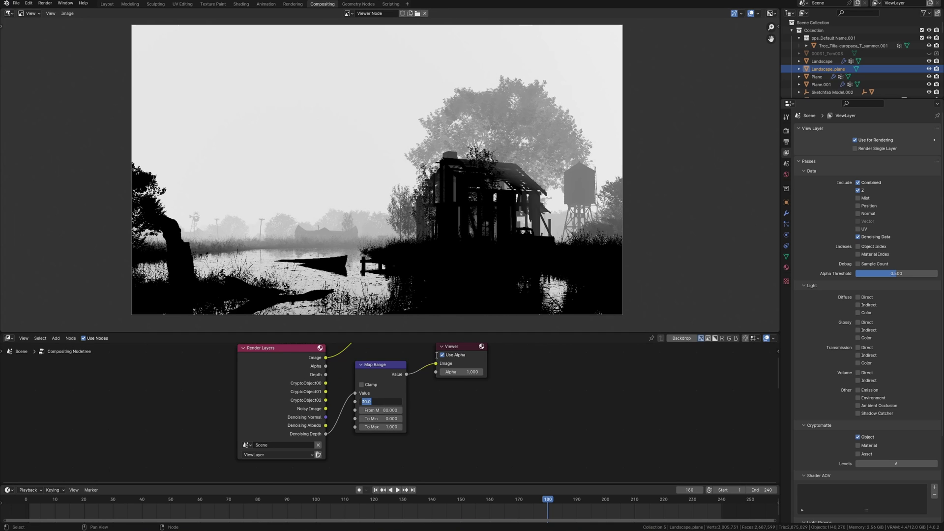
key(Tab)
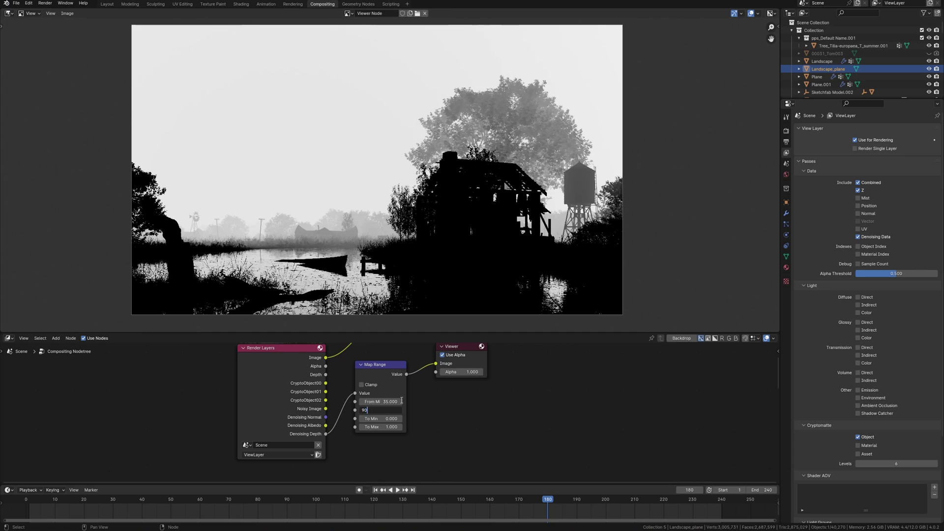
key(Return)
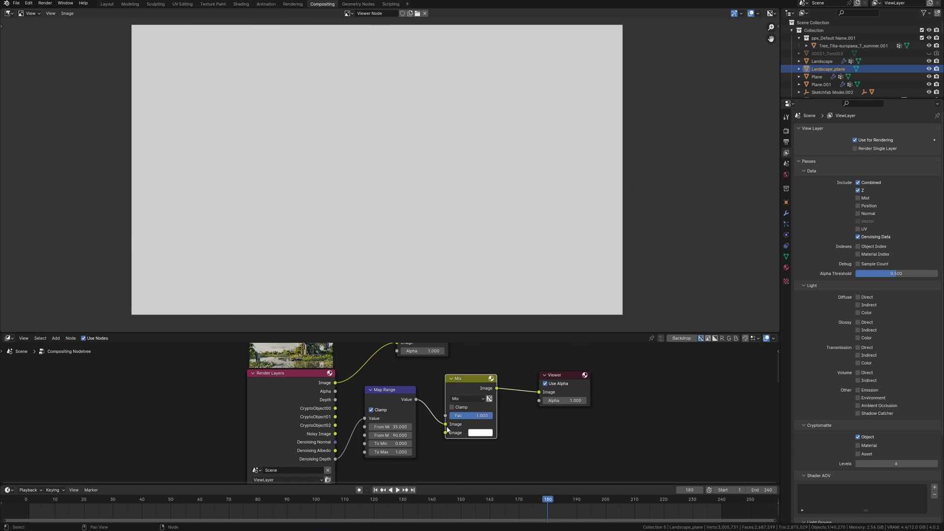
- Connect the mapped depth to the Mix node's Fac and the rendered image to its first Image input
drag(446, 424, 446, 415)
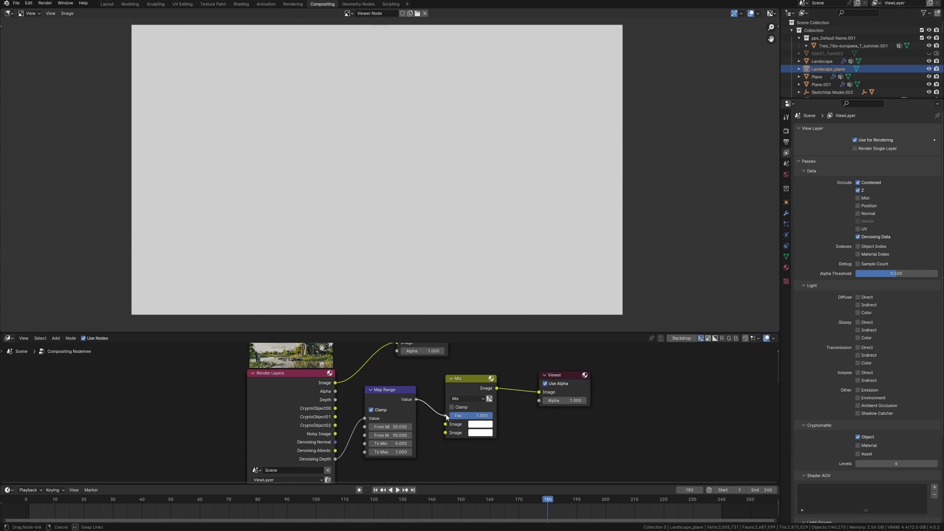
drag(335, 383, 446, 425)
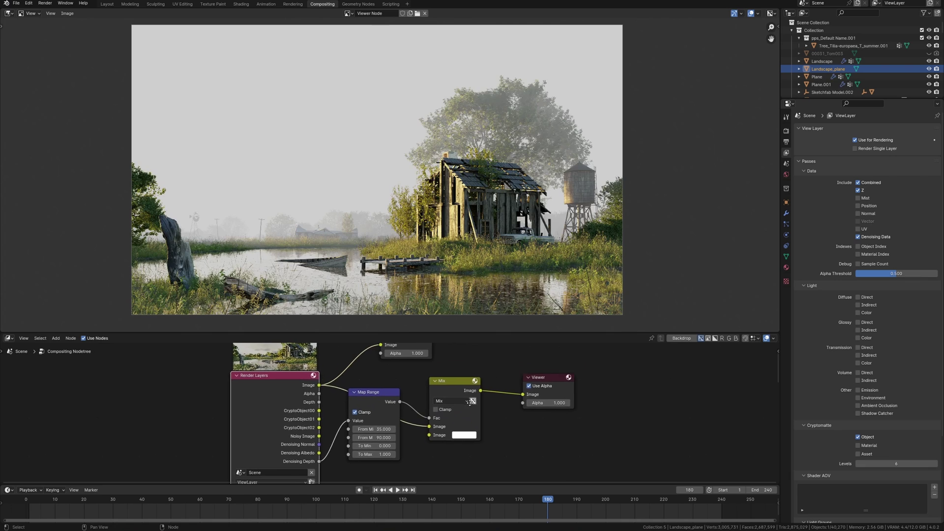
middle_drag(442, 433, 411, 438)
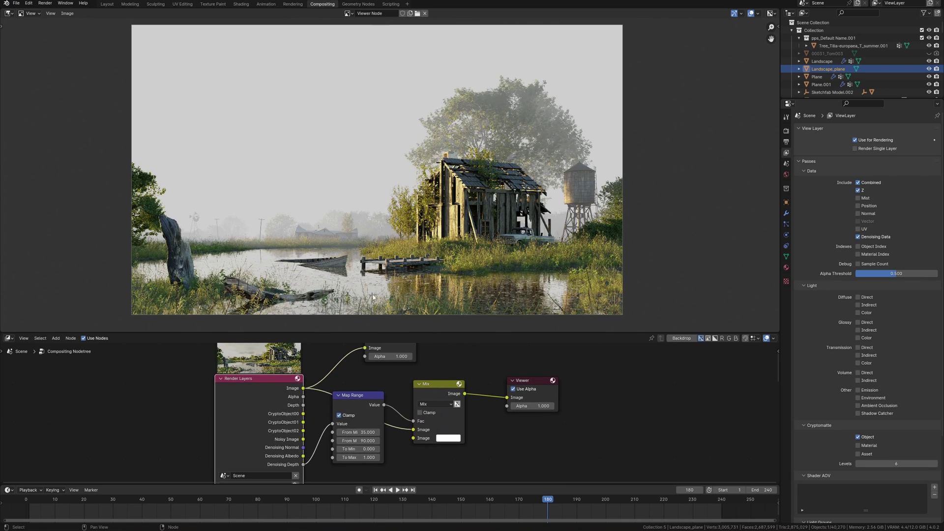
- Change the Mix node's blending mode to Screen and darken its second colour from white to grey
click(441, 404)
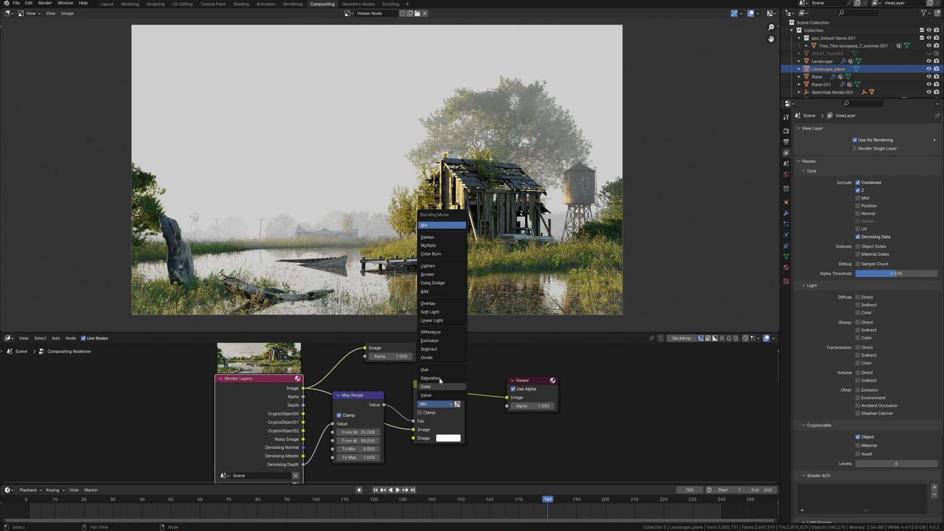
click(447, 437)
drag(510, 326, 510, 337)
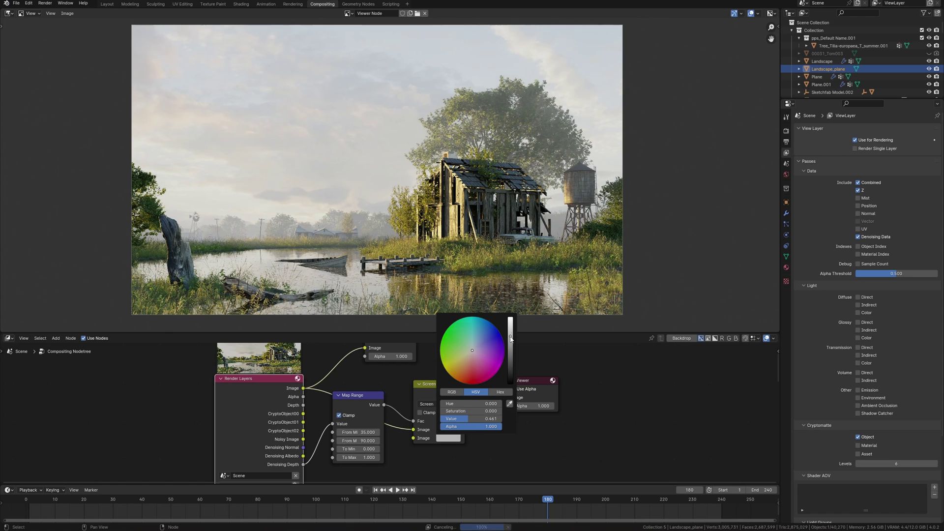
- Tint the Screen node's fog colour to a muted, slightly warm grey and adjust its brightness
mouse_move(467, 361)
mouse_down()
mouse_move(490, 339)
mouse_move(466, 362)
mouse_up()
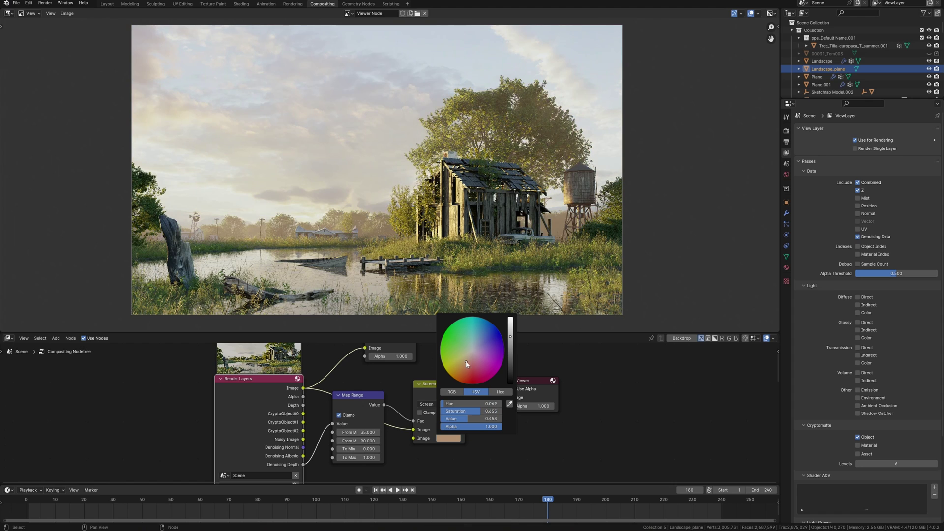
drag(510, 336, 512, 327)
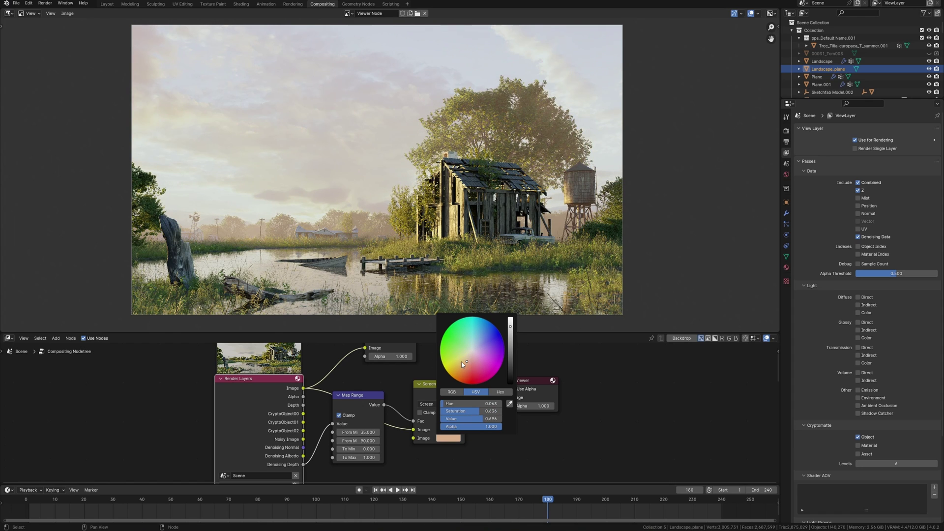
click(473, 361)
drag(469, 361, 509, 350)
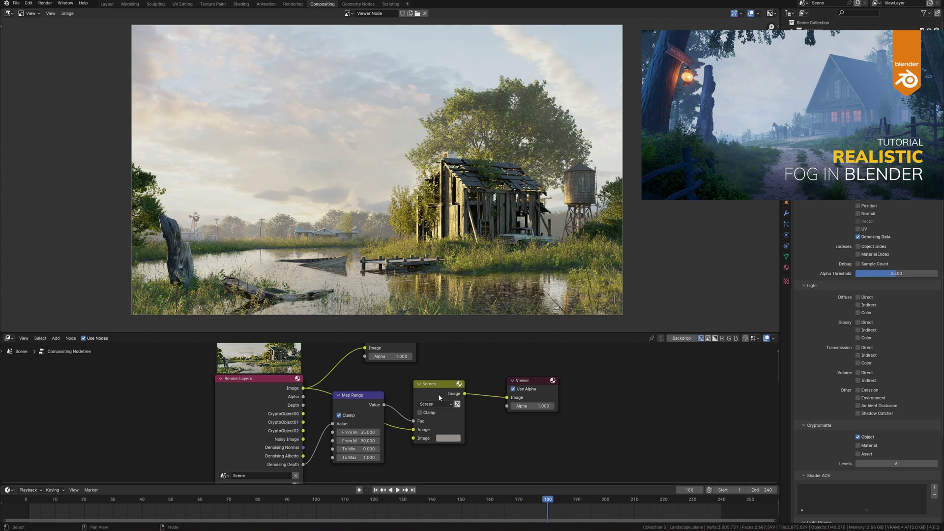
- Move the Map Range node below the Screen node and connect the Screen output to a new File Output node under the Viewer
drag(373, 411, 379, 452)
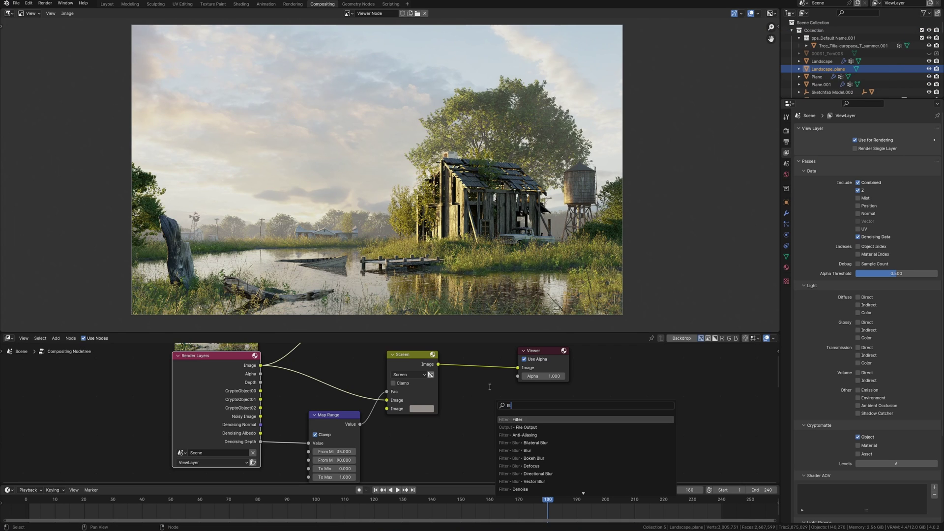
key(Down)
key(Return)
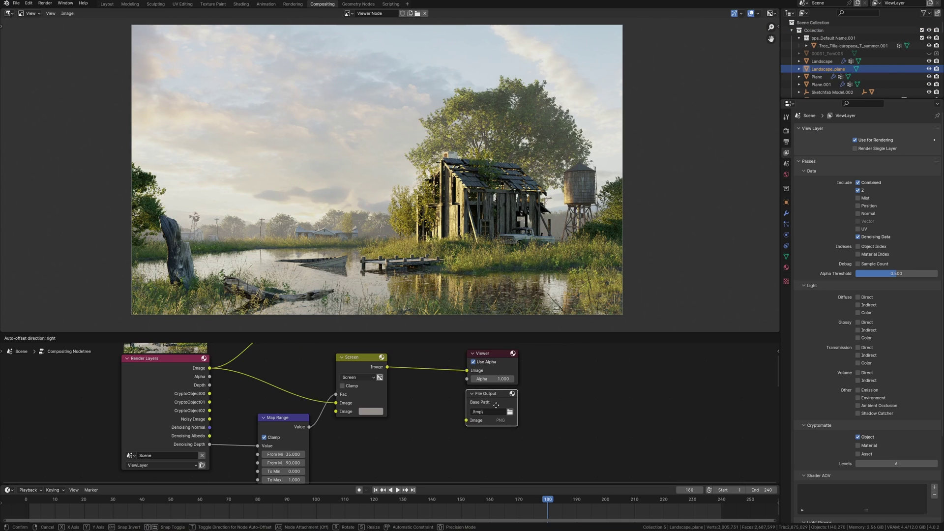
click(497, 405)
drag(387, 367, 466, 420)
middle_drag(527, 388, 495, 387)
key(n)
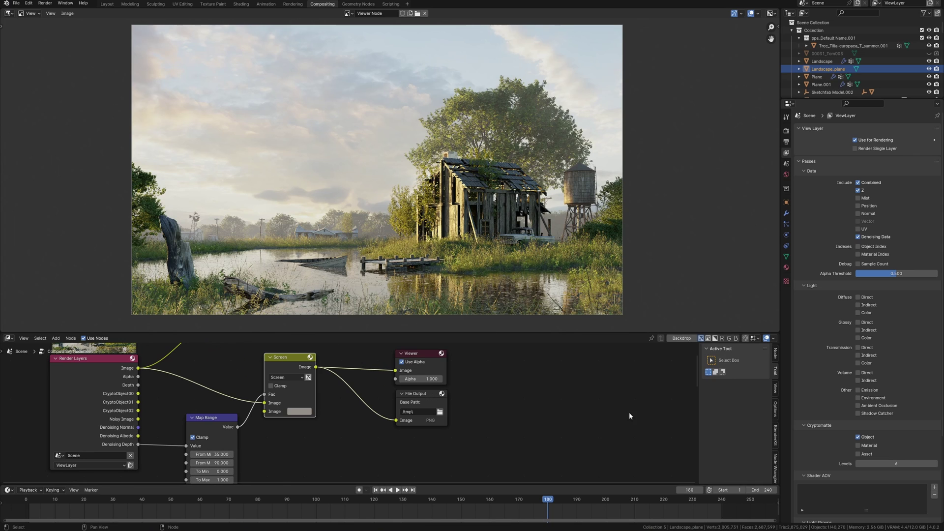
- Set the File Output node's base path to the project's png2 folder, with PNG as the file format
click(776, 353)
scroll(733, 438, down, 3)
scroll(738, 398, up, 1)
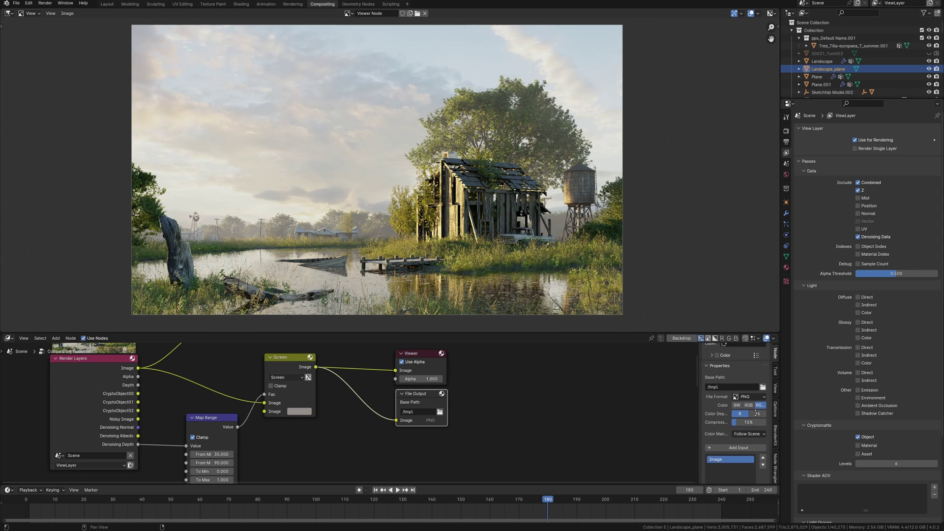
click(762, 386)
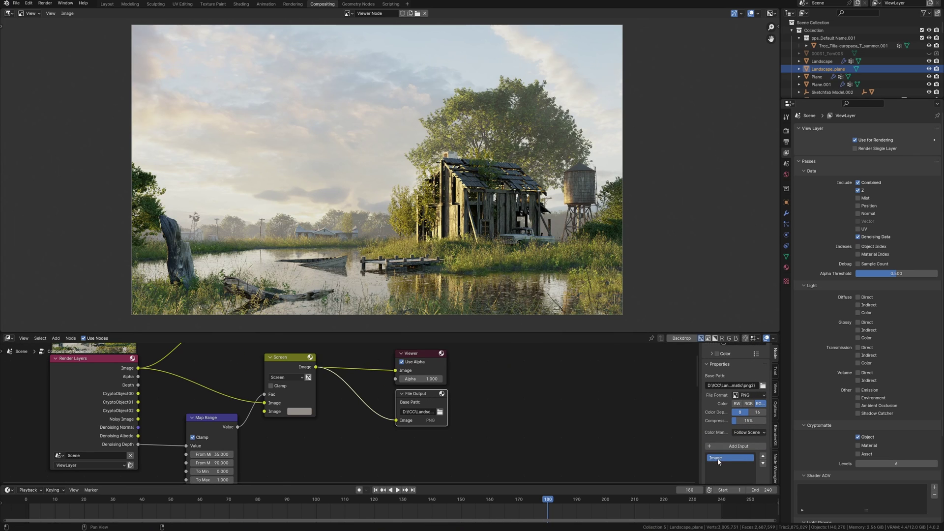
- Rename the File Output node's image subpath to Render- and set the PNG colour depth to 16
scroll(718, 461, down, 3)
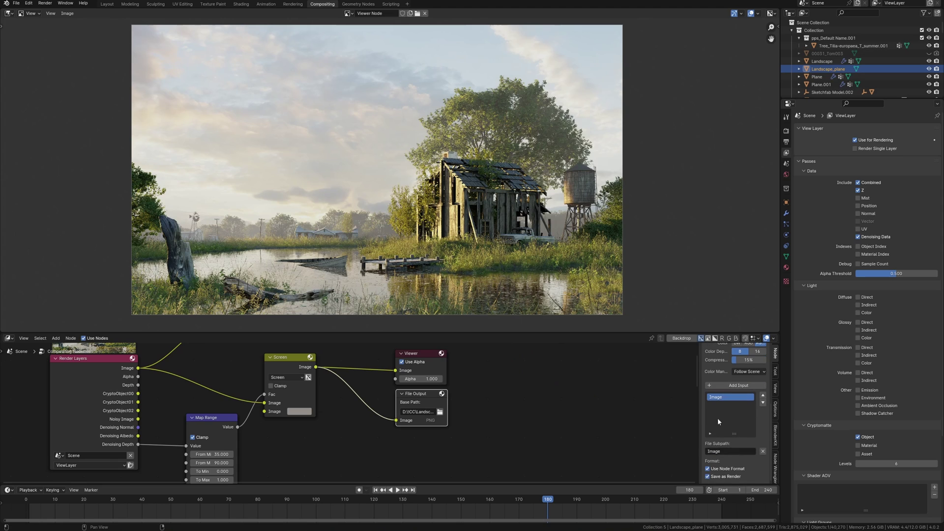
click(726, 452)
text(Rend)
key(Return)
scroll(720, 374, up, 2)
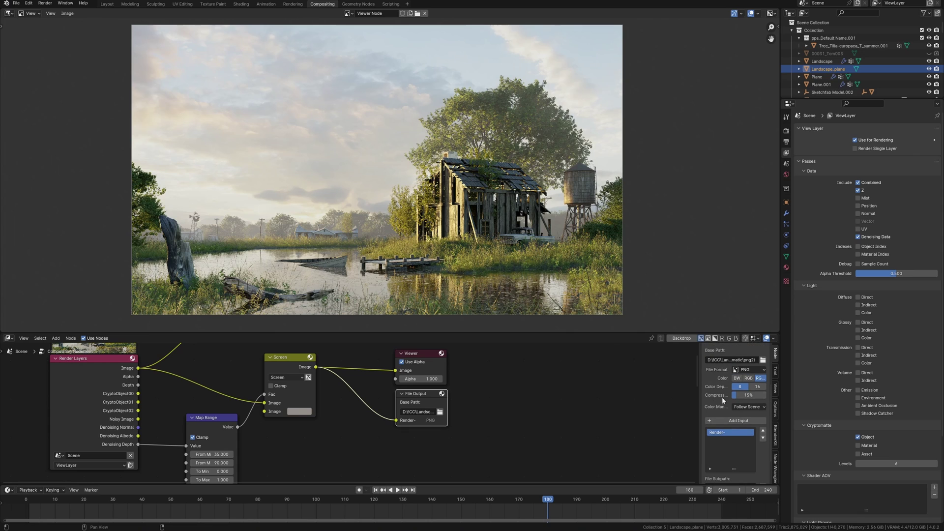
middle_drag(445, 401, 509, 395)
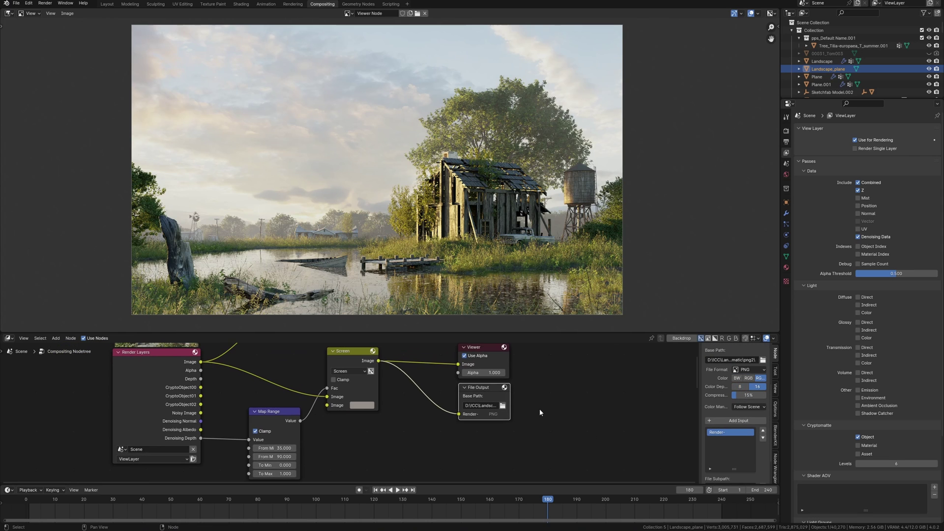
- Start rendering the full camera animation through the finished fog composite
middle_drag(560, 418, 582, 424)
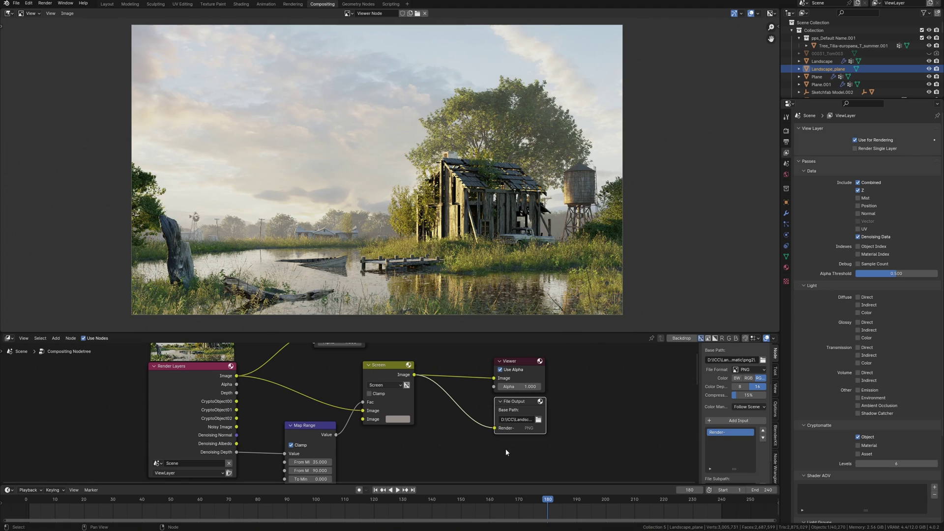
middle_drag(412, 431, 429, 423)
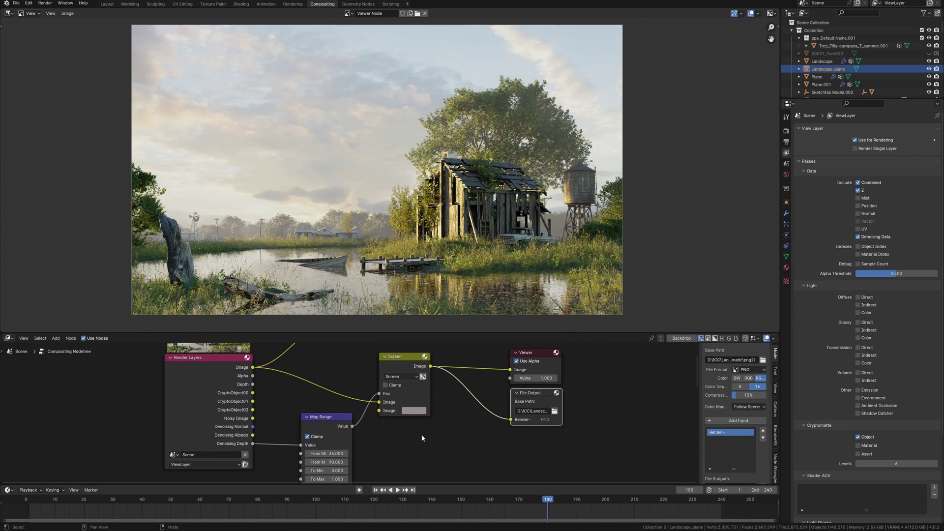
click(45, 3)
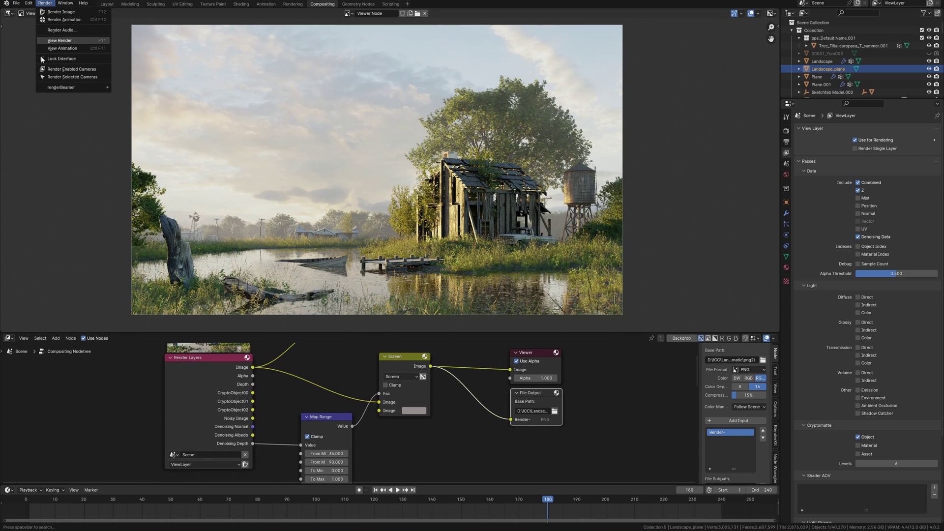
click(64, 19)
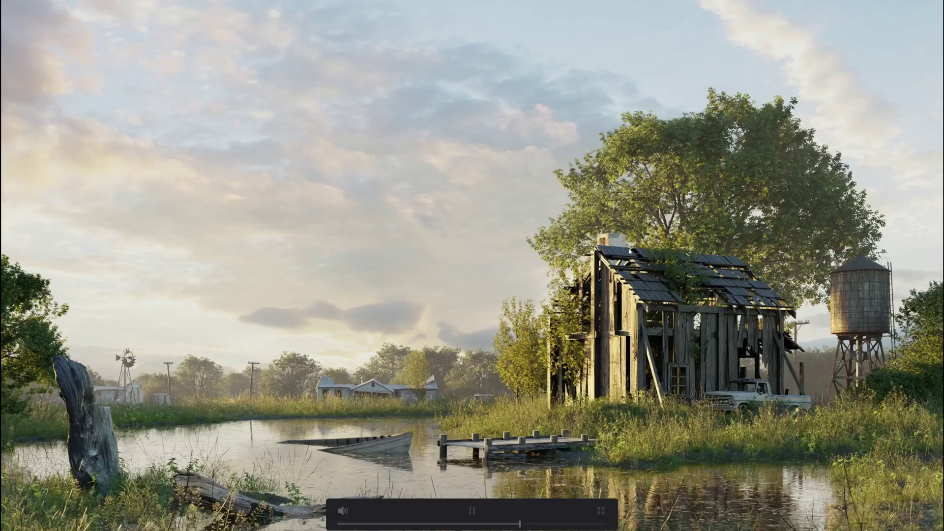
- Switch to DaVinci Resolve and review the lake clip's playback from the start of Timeline 2, full screen and in the edit view
key(p)
key(Escape)
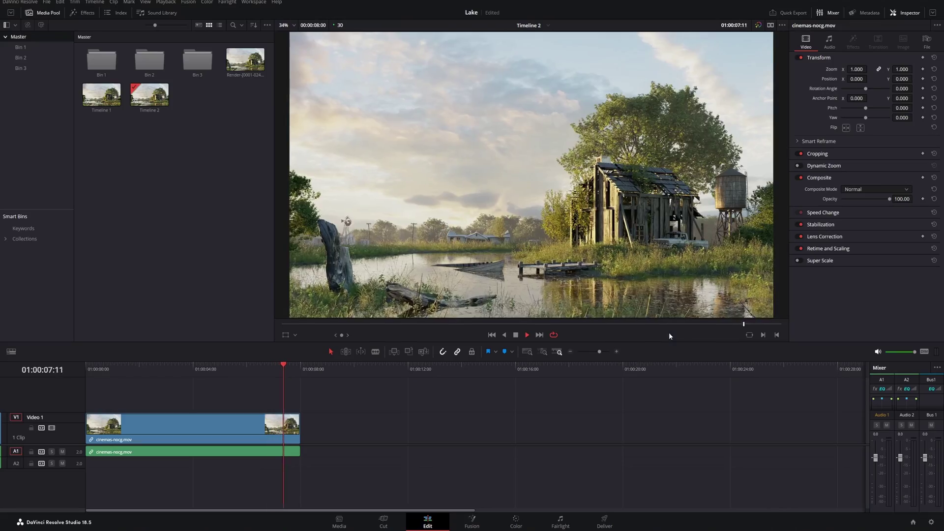
key(Home)
key(space)
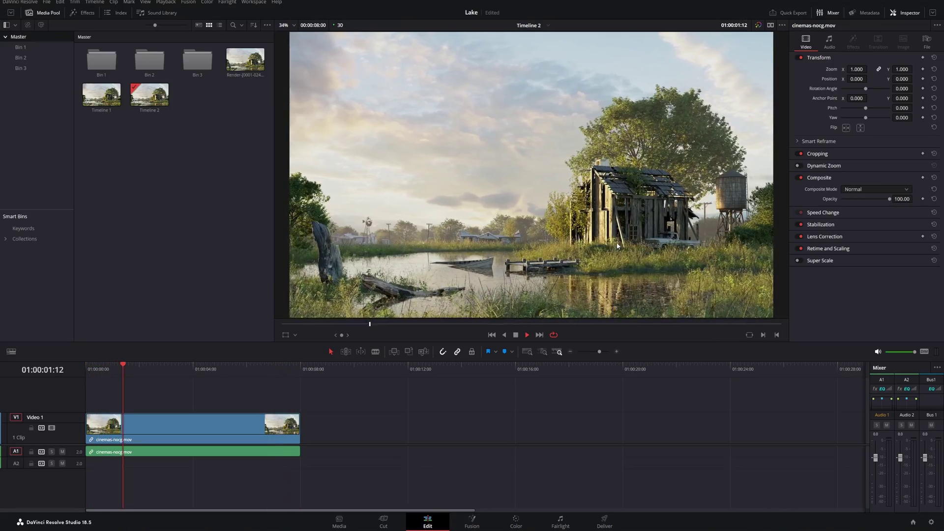
key(p)
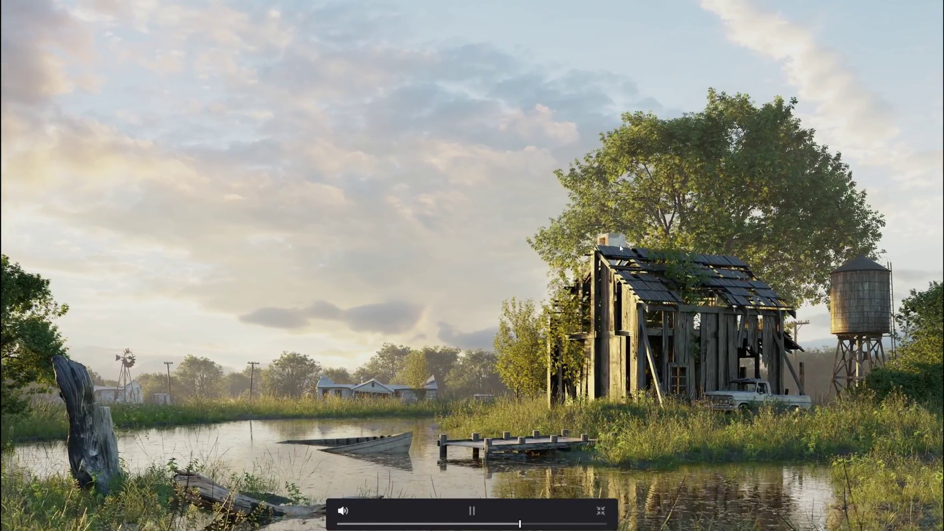
key(p)
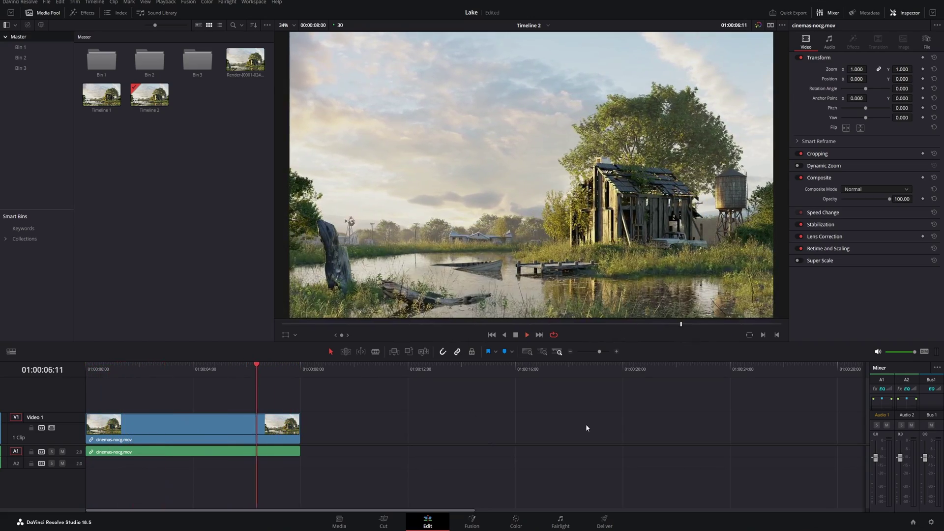
key(space)
click(184, 370)
- Create a new empty timeline named Timeline 3 using the project settings, with one video and one stereo audio track
right_click(190, 181)
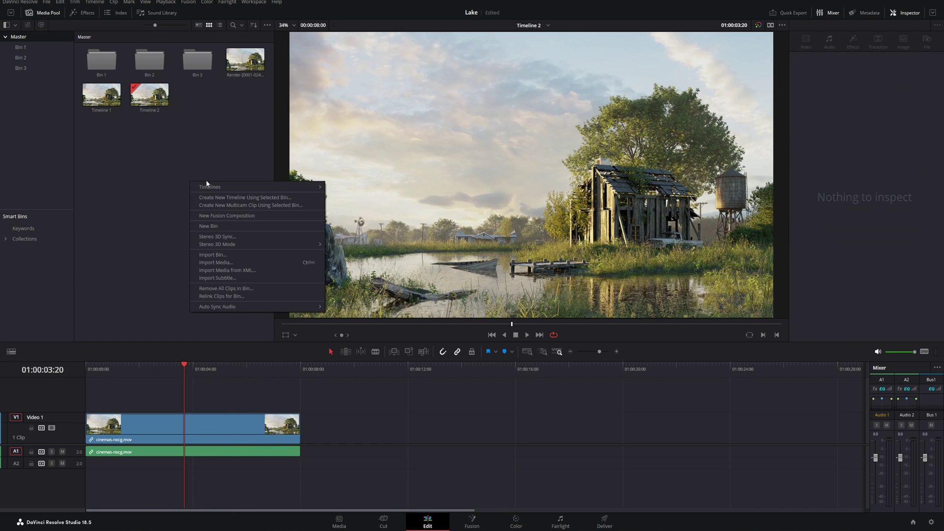
mouse_move(294, 186)
click(362, 187)
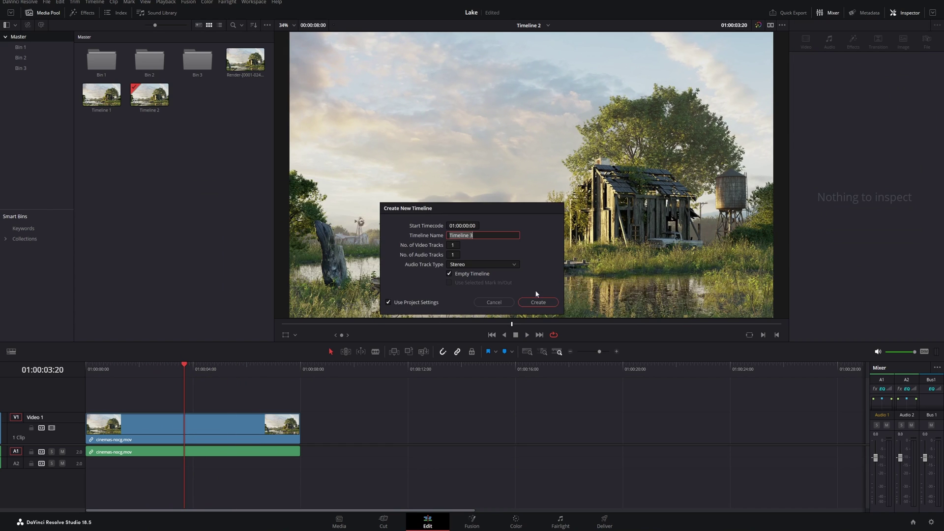
click(541, 302)
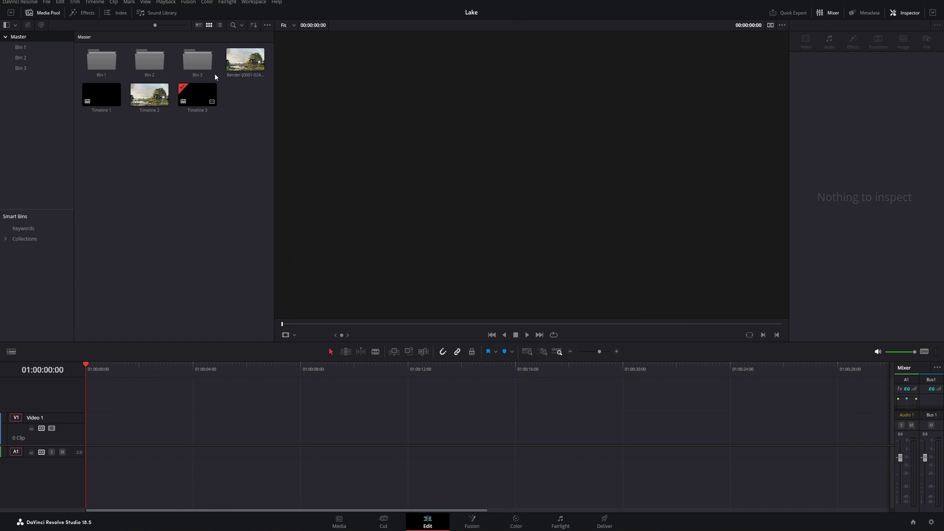
- Place the Render-[0001-0240].png sequence at the start of Video 1 and switch to the Color page for grading
click(243, 66)
drag(242, 65, 116, 444)
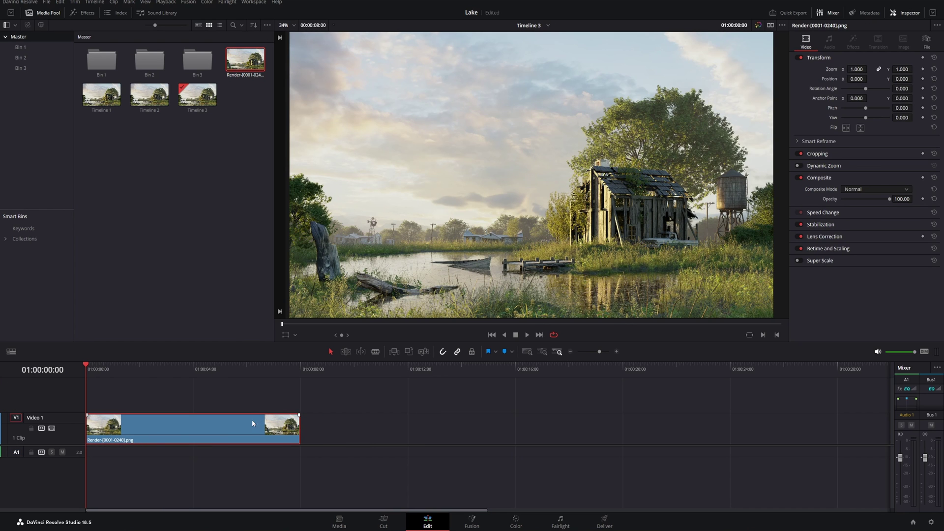
click(520, 522)
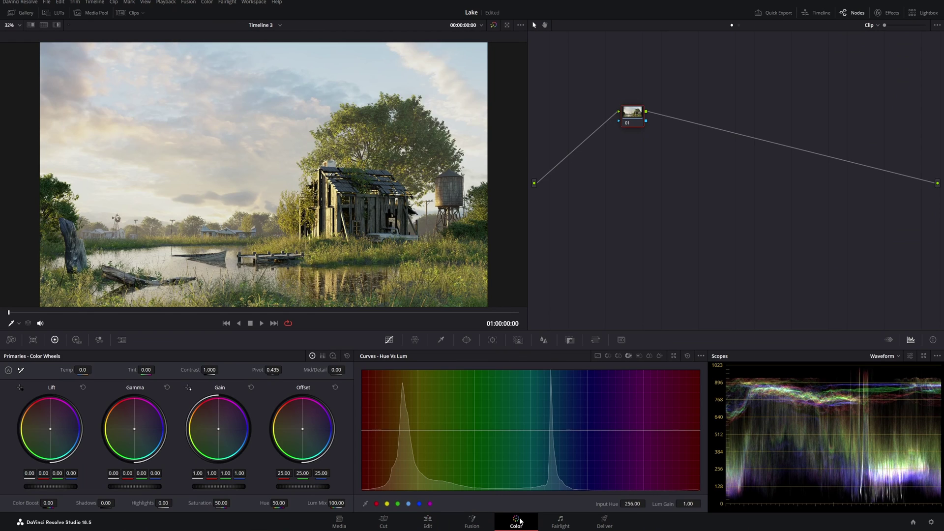
key(alt+s)
key(alt+s)
key(alt+s)
key(alt+s)
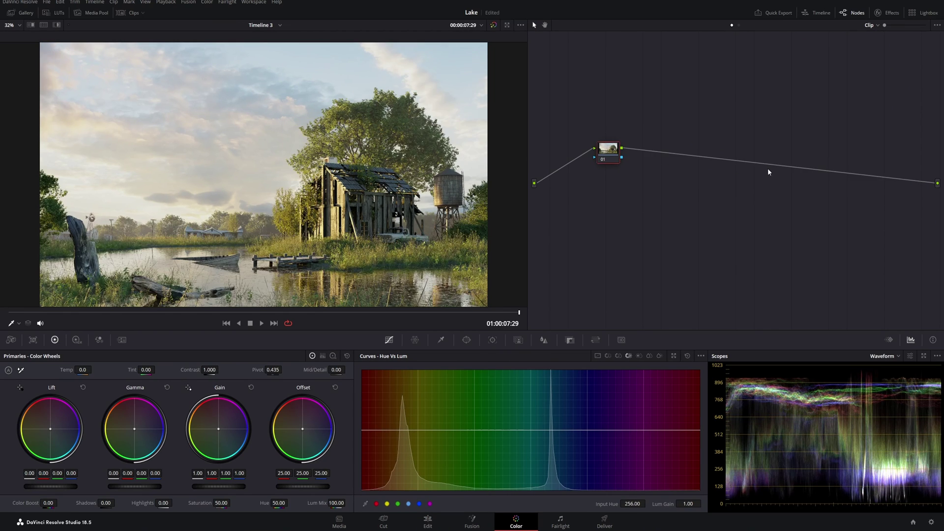
drag(134, 431, 136, 435)
mouse_move(51, 487)
mouse_down()
mouse_move(42, 486)
mouse_move(58, 486)
mouse_up()
drag(214, 486, 236, 486)
drag(211, 369, 220, 369)
- Add a second serial node right after node 01 and set its contrast to 1.124
key(alt+s)
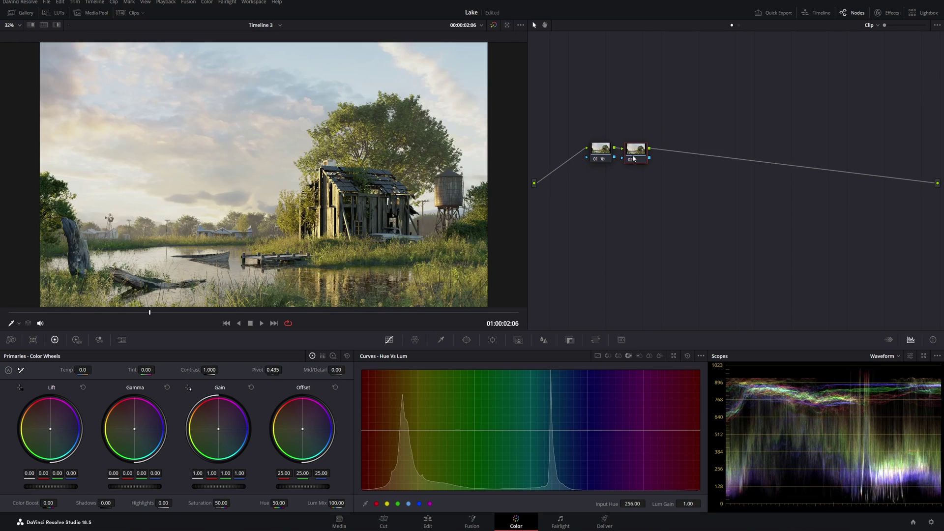
drag(639, 149, 643, 148)
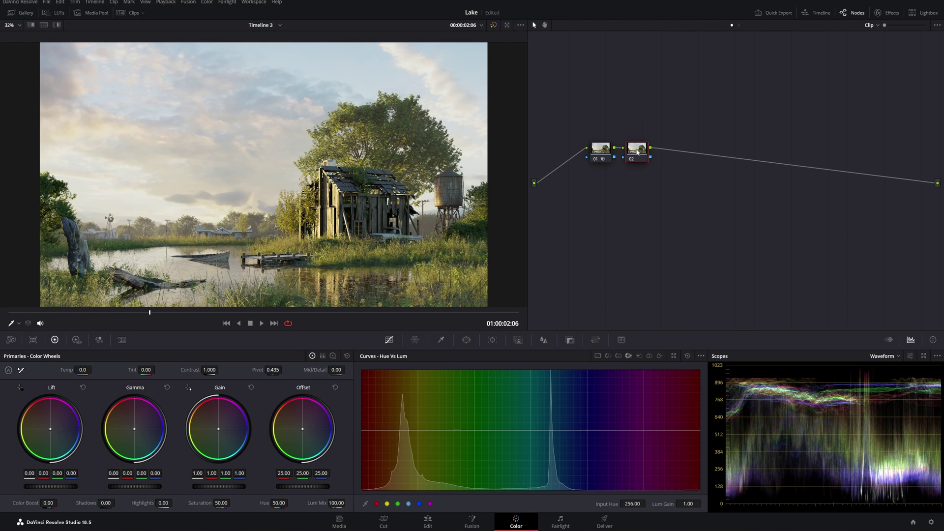
drag(209, 370, 217, 370)
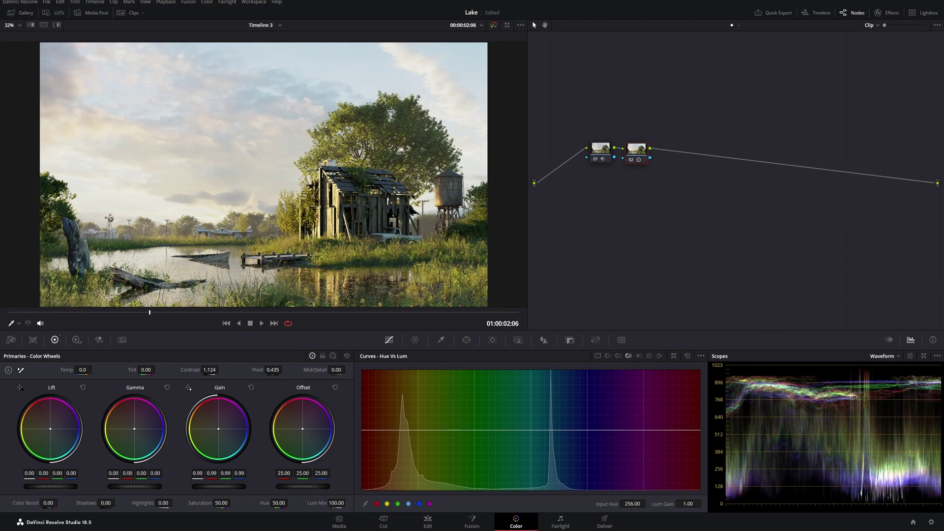
- Set node 02's lift to -0.01, gamma to 0.04, gain to 0.96 and shadows to 14
drag(219, 487, 210, 487)
drag(134, 486, 137, 488)
drag(208, 488, 204, 488)
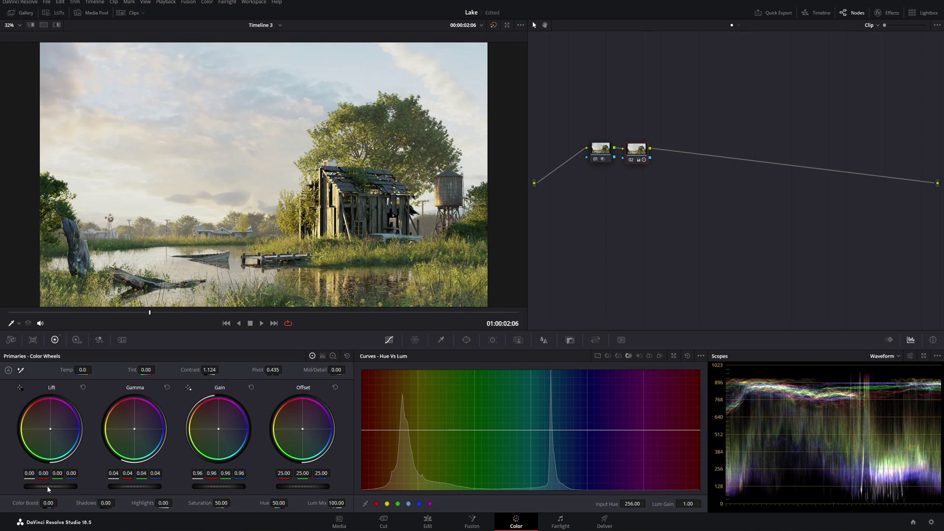
drag(48, 487, 48, 487)
drag(207, 488, 206, 487)
drag(51, 486, 44, 486)
drag(105, 503, 112, 503)
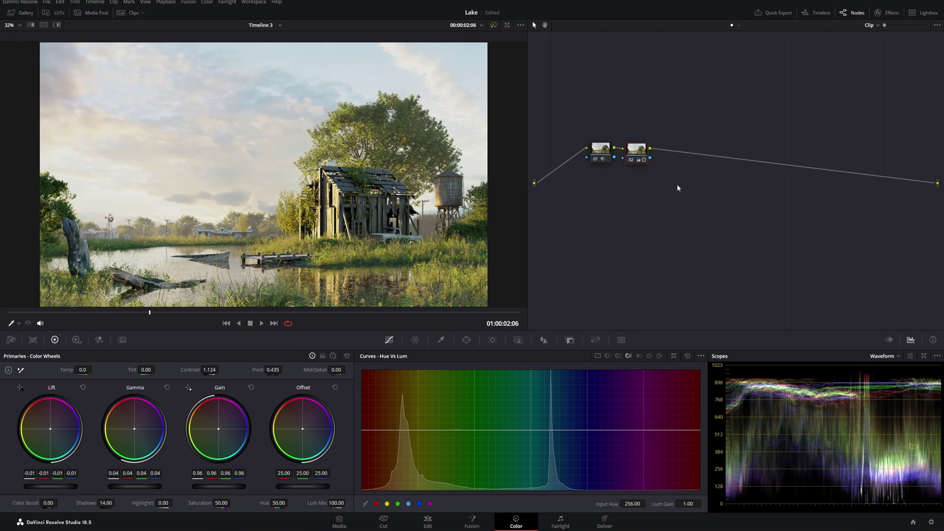
- Toggle node 02 off and on to compare the image with and without its contrast grade
key(ctrl+d)
key(ctrl+d)
key(ctrl+d)
key(ctrl+d)
key(ctrl+d)
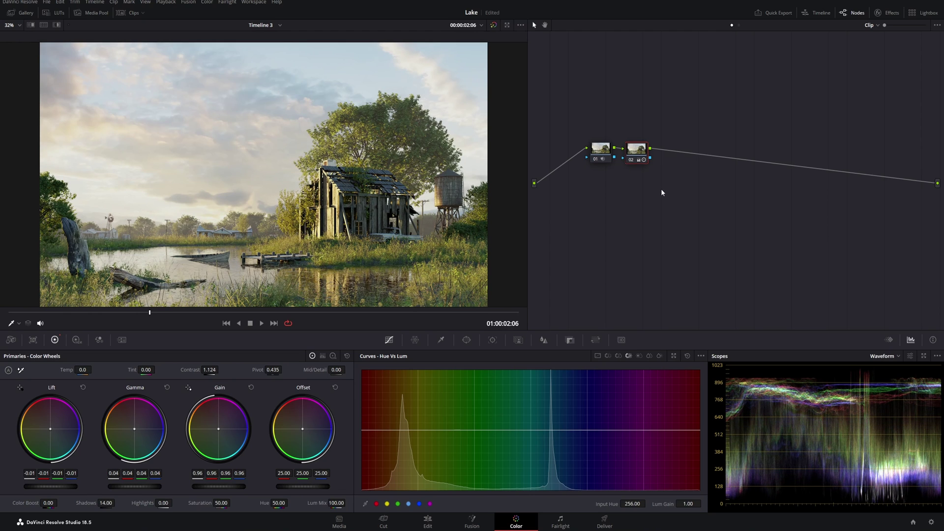
- Add a third serial node and tint its gamma to red 0.02, green -0.01 and blue 0.01
key(alt+s)
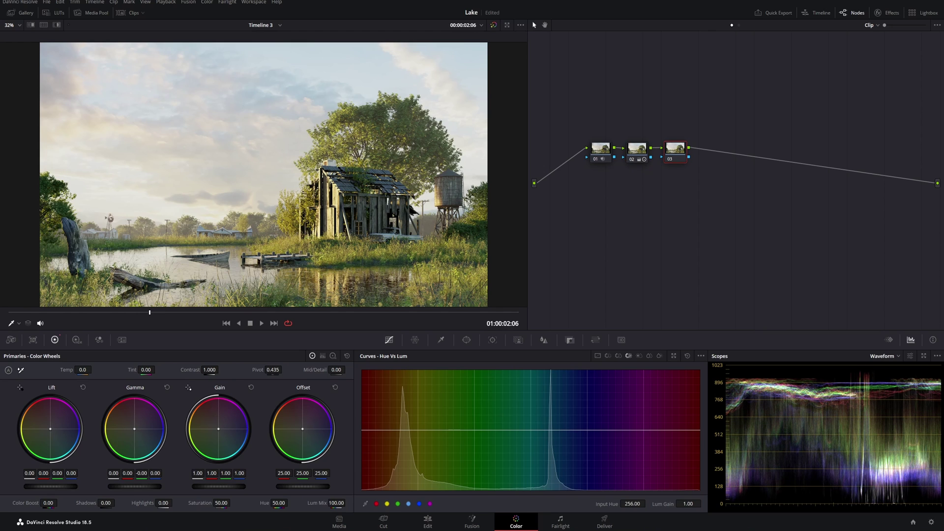
drag(135, 429, 135, 428)
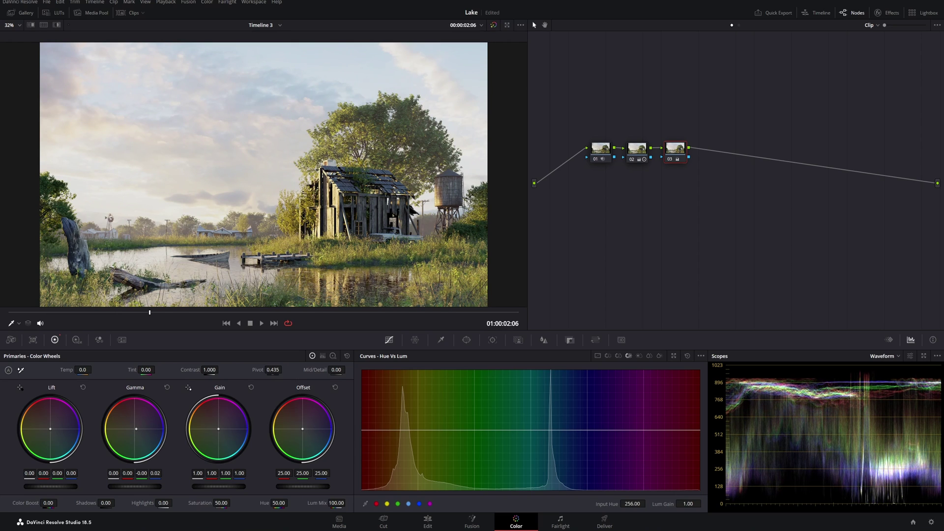
drag(136, 429, 135, 427)
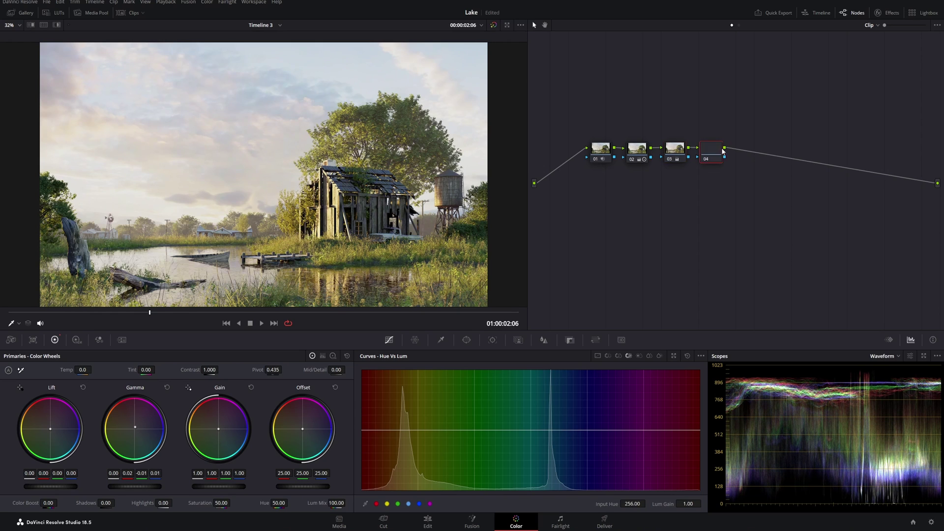
- Add a fourth serial node and shape its Hue Vs Sat curve, lowering yellow and raising cyan and blue, with blue at 1.06
key(alt+s)
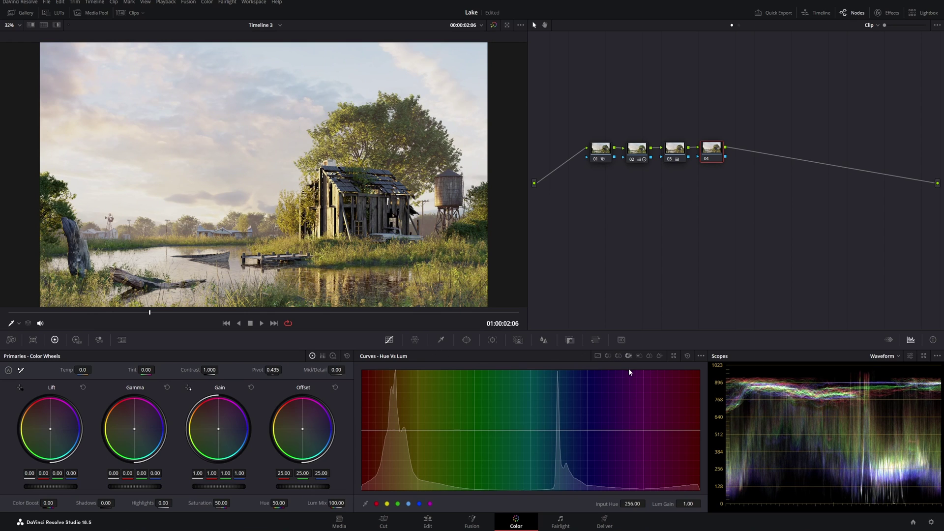
click(607, 356)
click(418, 430)
drag(418, 431, 476, 436)
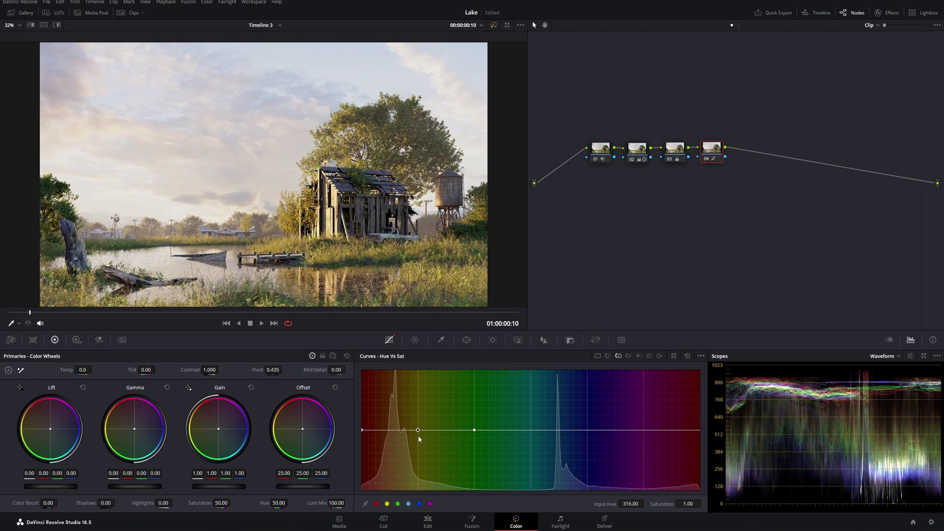
mouse_move(418, 435)
mouse_down()
mouse_move(418, 399)
mouse_move(418, 435)
mouse_up()
drag(530, 429, 531, 425)
drag(588, 431, 588, 426)
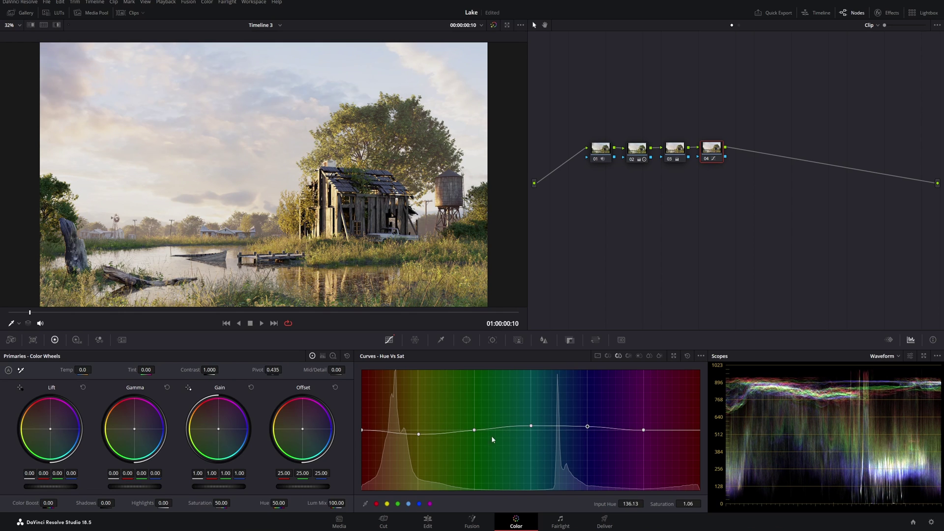
- Raise node 04's Hue Vs Sat curve slightly at yellow and at green, with green at 1.01, and play back the clip
click(376, 504)
drag(362, 431, 418, 428)
drag(474, 431, 475, 429)
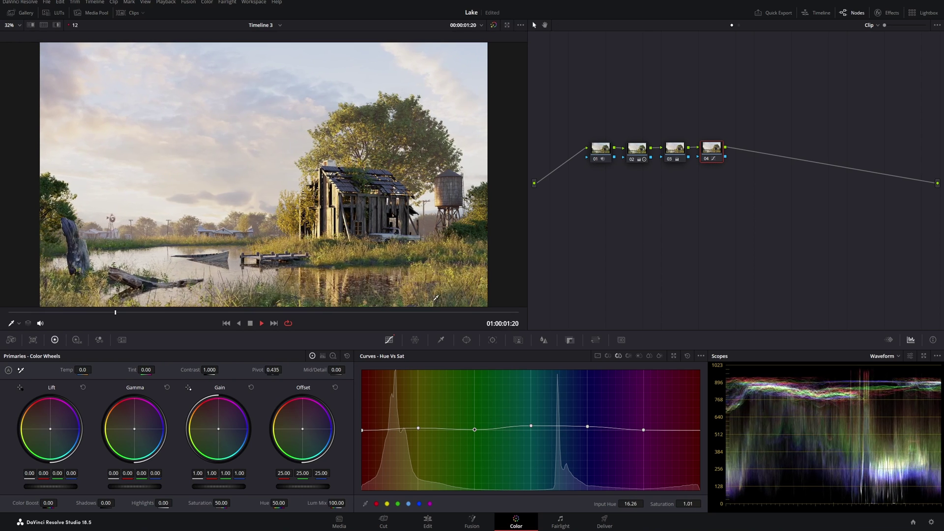
key(space)
- Shape node 04's Hue Vs Lum curve with yellow raised and green, cyan and blue lowered, blue at 0.91, and add a fifth serial node
drag(712, 155, 716, 152)
click(629, 356)
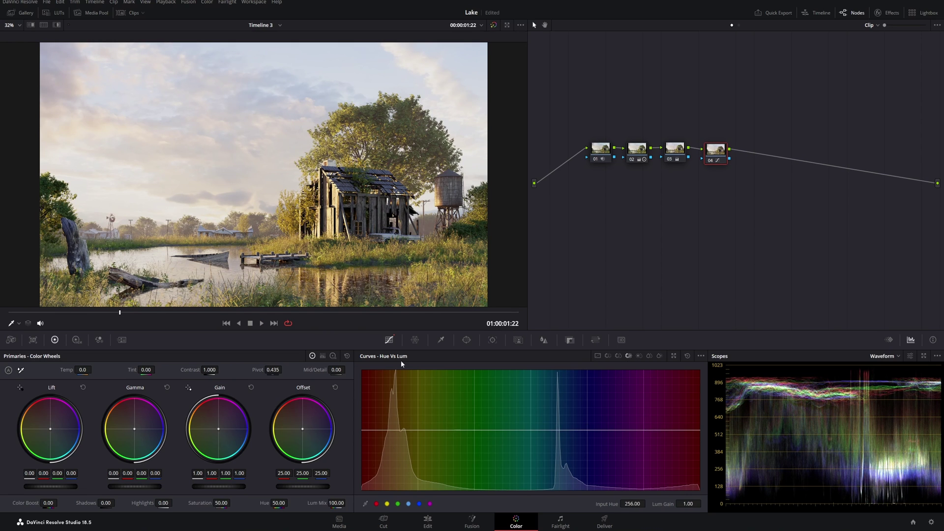
drag(417, 430, 417, 428)
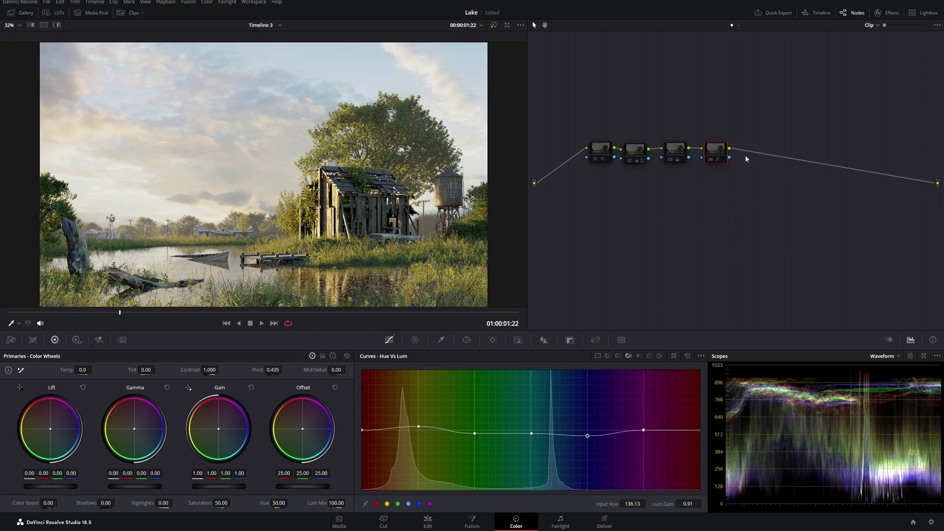
key(alt+s)
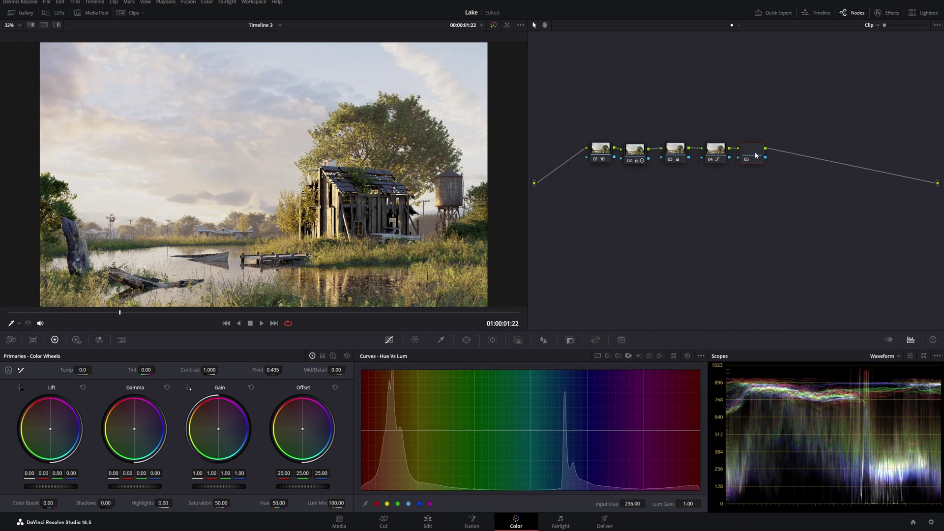
- Place node 05 below node 01 and add a gradient window running down from the upper sky
drag(750, 156, 595, 203)
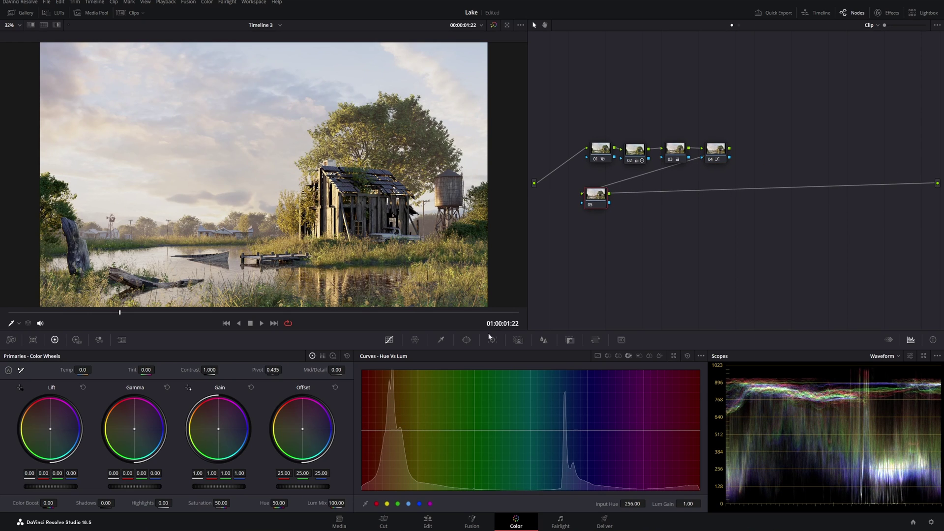
click(466, 339)
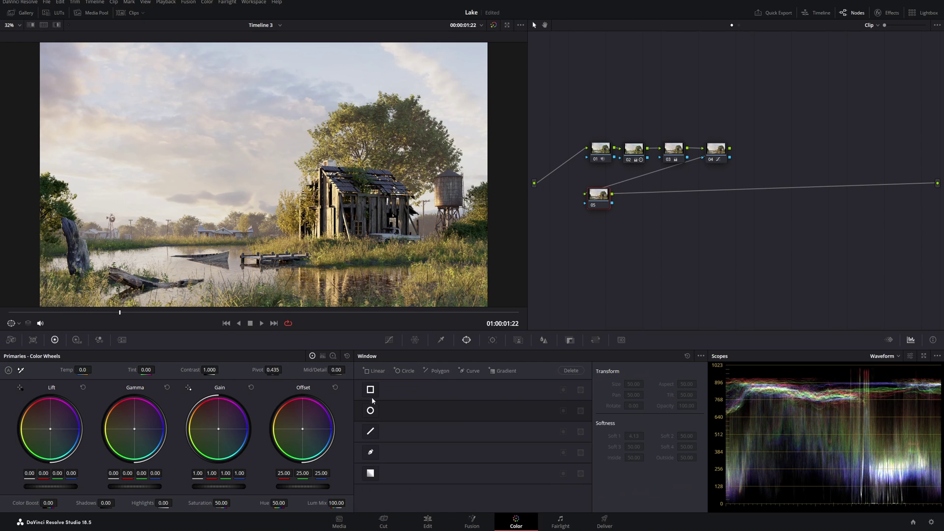
click(370, 473)
drag(231, 91, 227, 93)
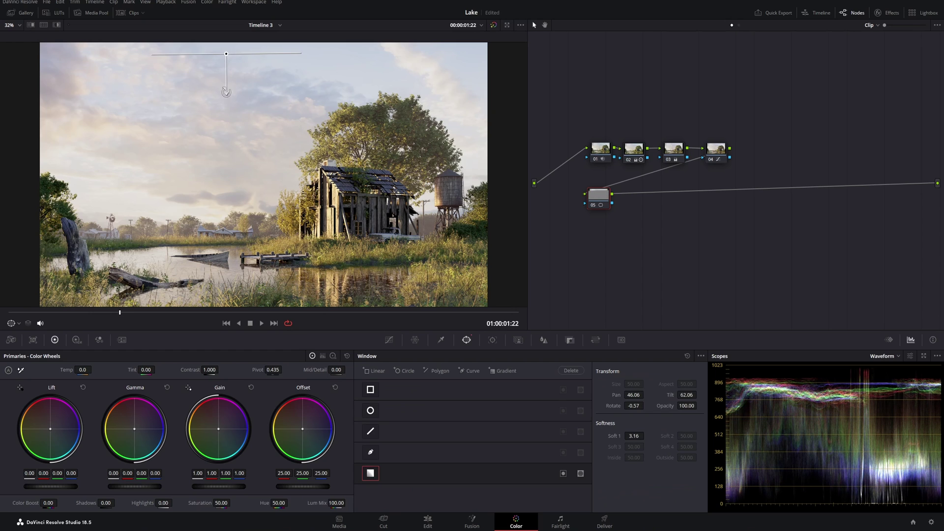
drag(227, 54, 226, 52)
- Darken node 05's sky with lift -0.19 and gamma -0.03, and reshape the gradient to rotation 2.97 and softness 6.71
drag(134, 486, 122, 486)
drag(225, 52, 226, 72)
drag(69, 487, 50, 489)
drag(227, 72, 223, 54)
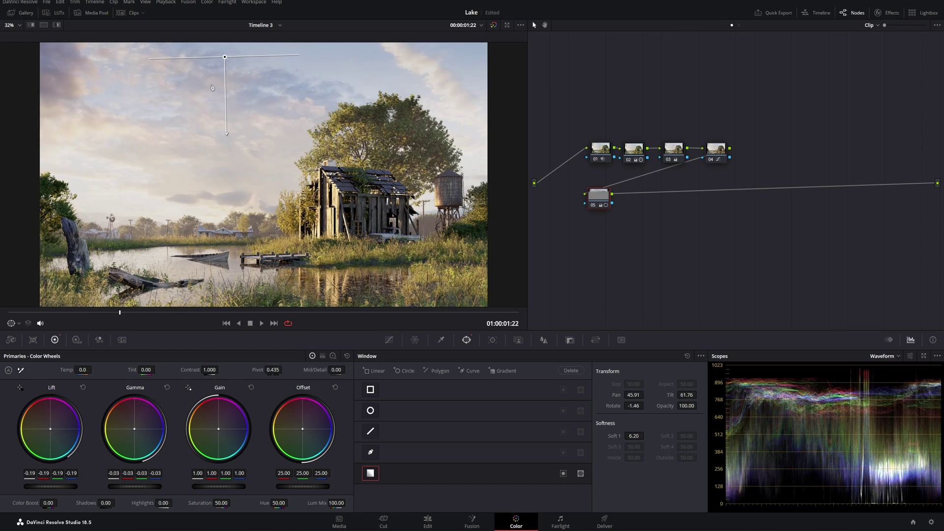
drag(224, 126, 218, 137)
drag(222, 63, 221, 65)
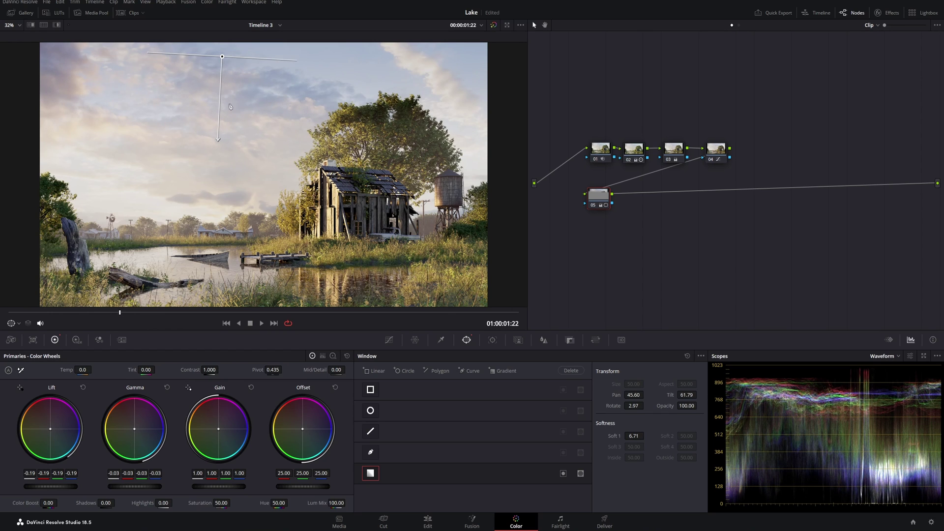
- Set node 05's saturation to 71.40 and lift to -0.15, compare it on and off, and reshape the gradient to rotation -5.82 and softness 6.87
drag(218, 486, 208, 487)
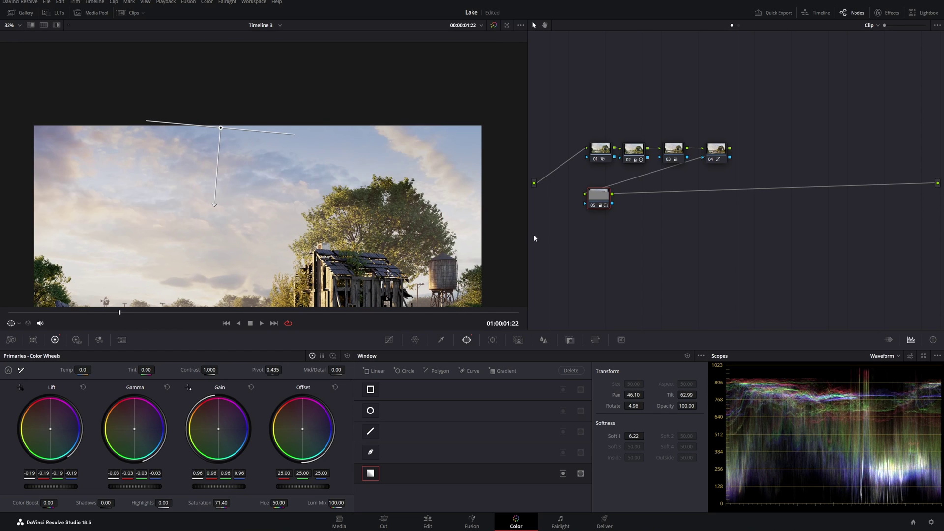
key(ctrl+d)
key(ctrl+d)
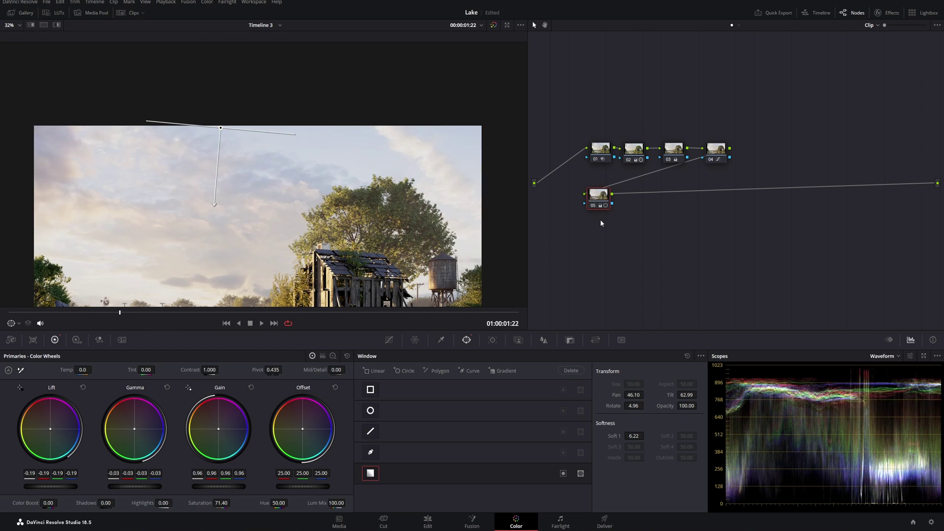
drag(213, 205, 211, 212)
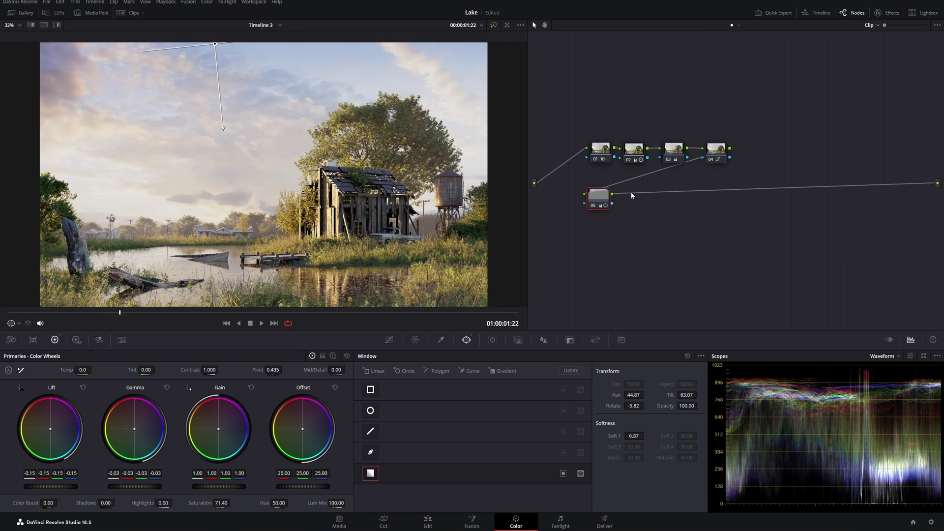
- Add a sixth serial node with a gradient window rising from the water, with gain 0.91 and contrast 1.114
key(alt+s)
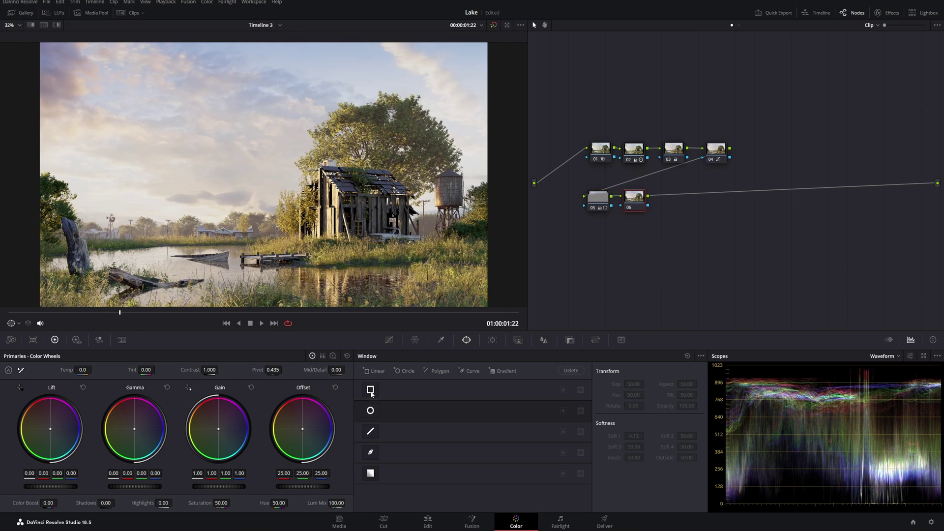
click(370, 473)
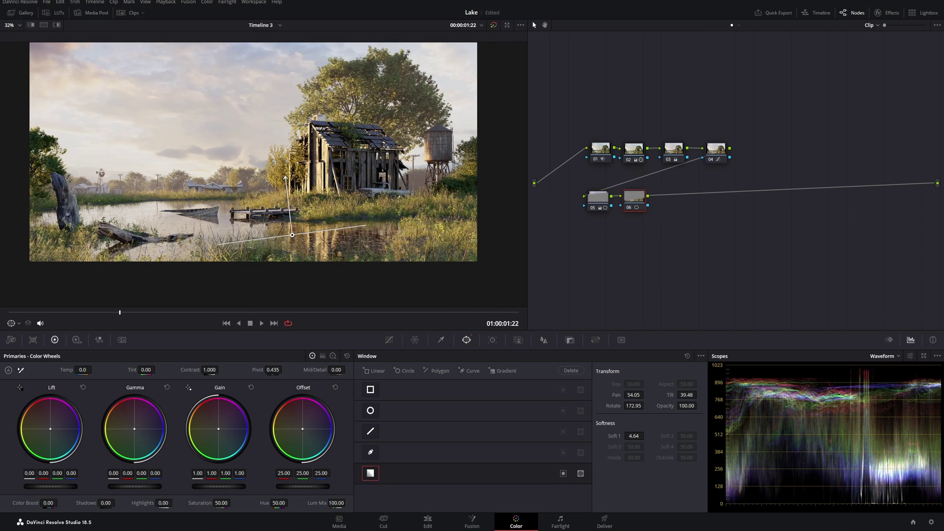
drag(218, 486, 206, 486)
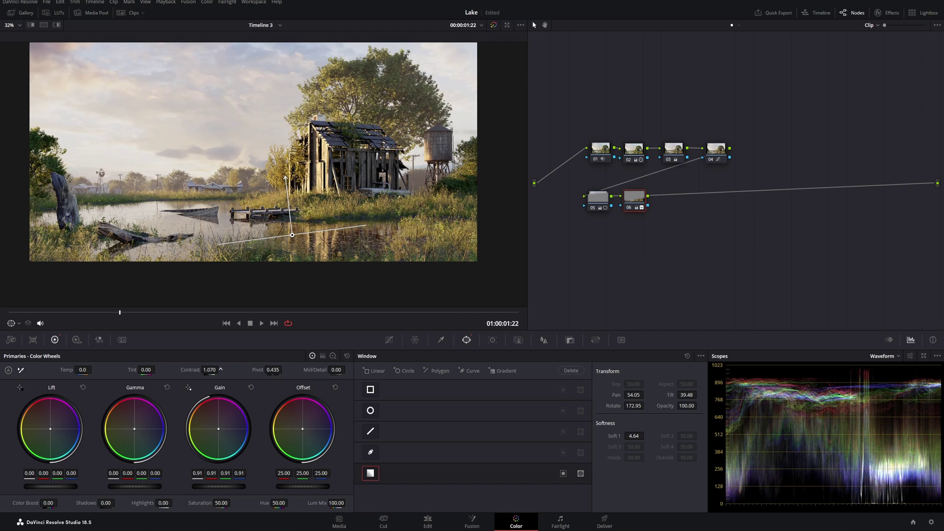
drag(211, 369, 226, 369)
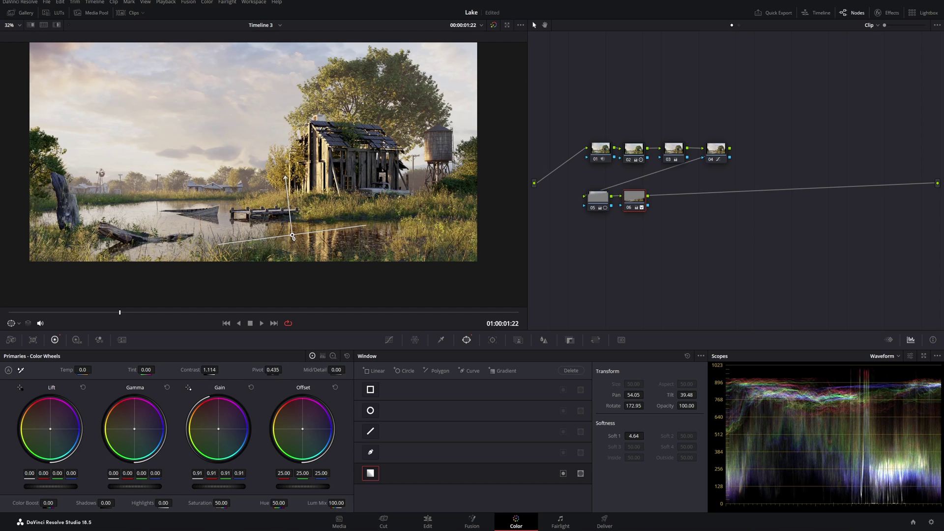
- Lower and soften node 06's gradient to tilt 36.12 and softness 5.03, with lift -0.03, contrast 1.038 and saturation 43
drag(293, 236, 302, 247)
drag(297, 196, 298, 187)
drag(51, 487, 47, 488)
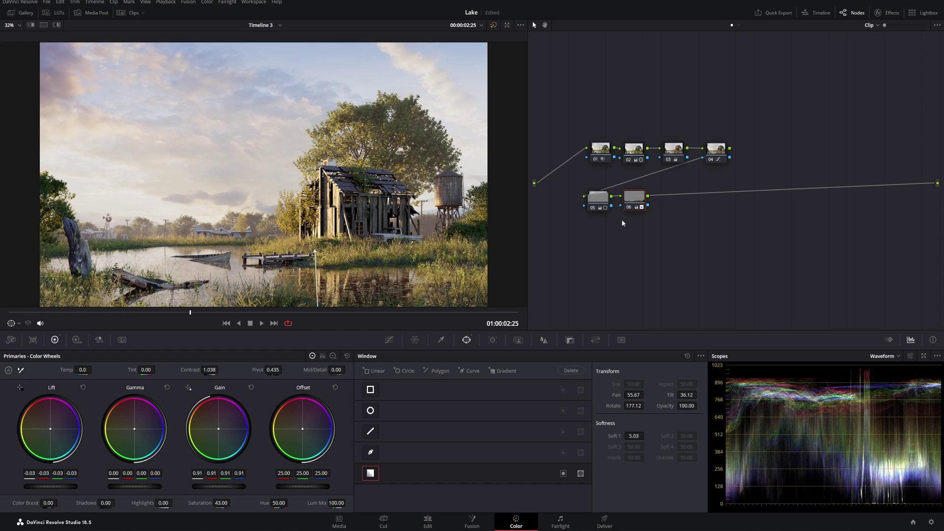
- Disable and re-enable nodes 05 and 06 together to compare the image with and without the gradient adjustments
ctrl+click(603, 201)
key(ctrl+d)
key(ctrl+d)
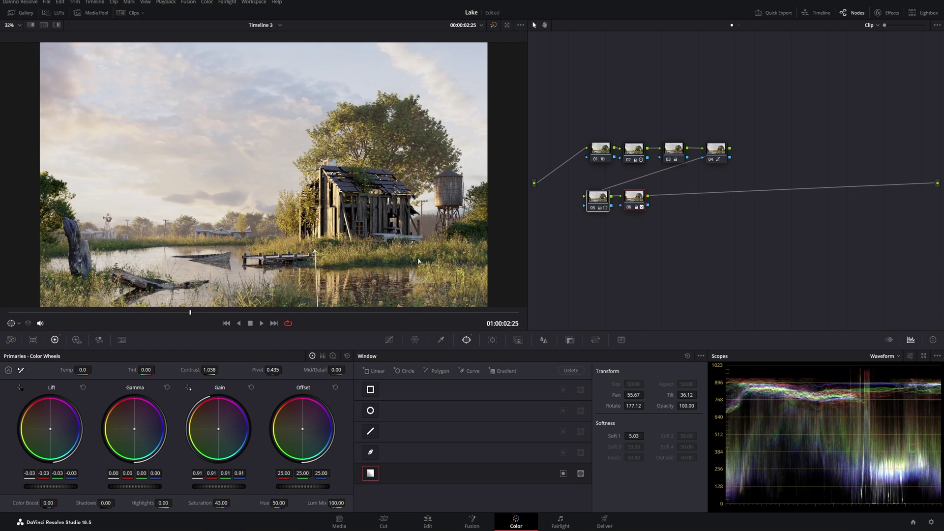
key(ctrl+d)
key(ctrl+d)
key(ctrl+d)
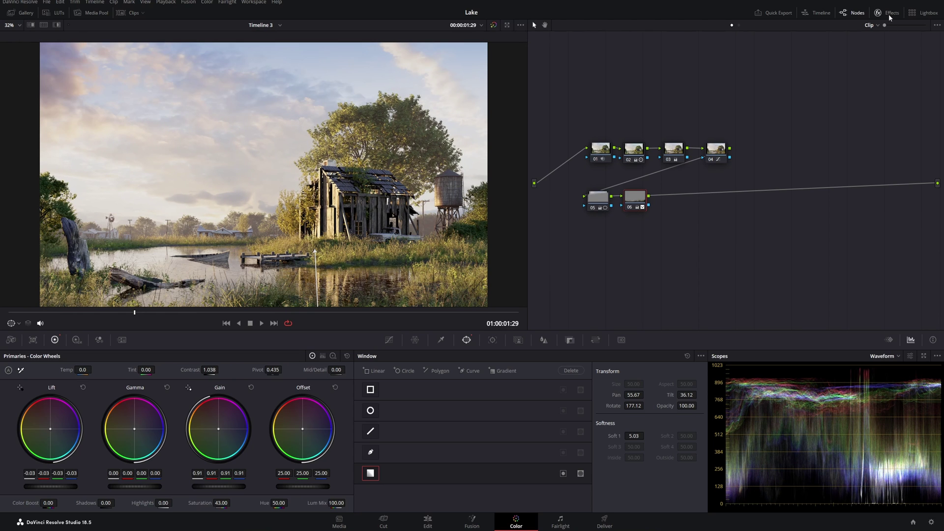
- Open the effects library, add a seventh serial node and place it closer to the graph's output
click(888, 12)
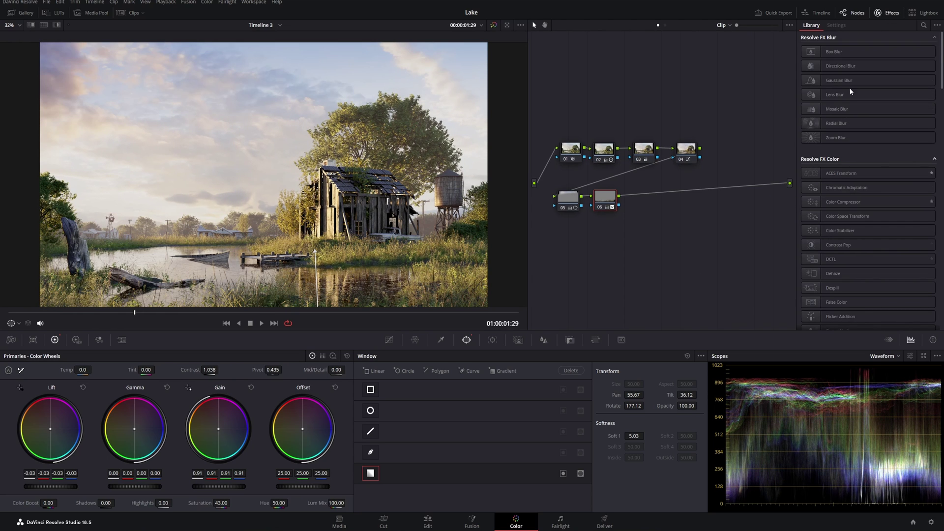
key(alt+s)
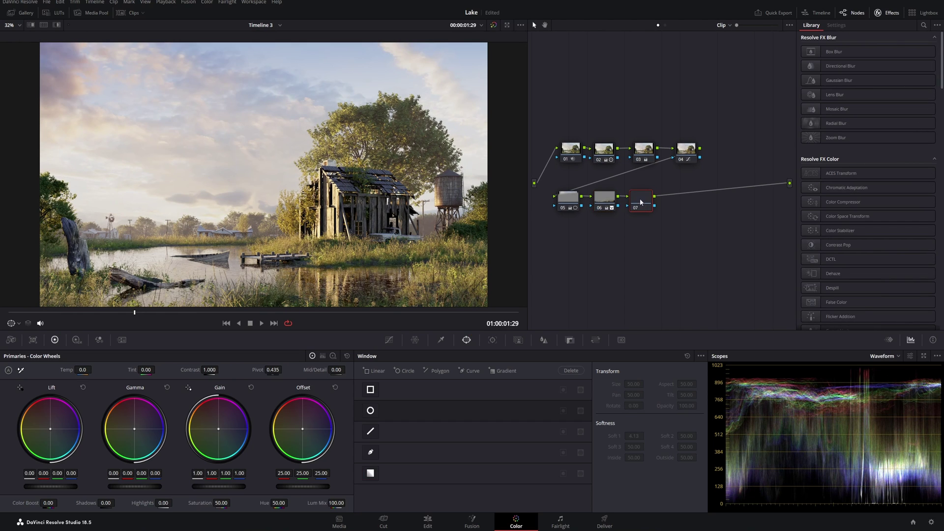
drag(647, 202, 710, 202)
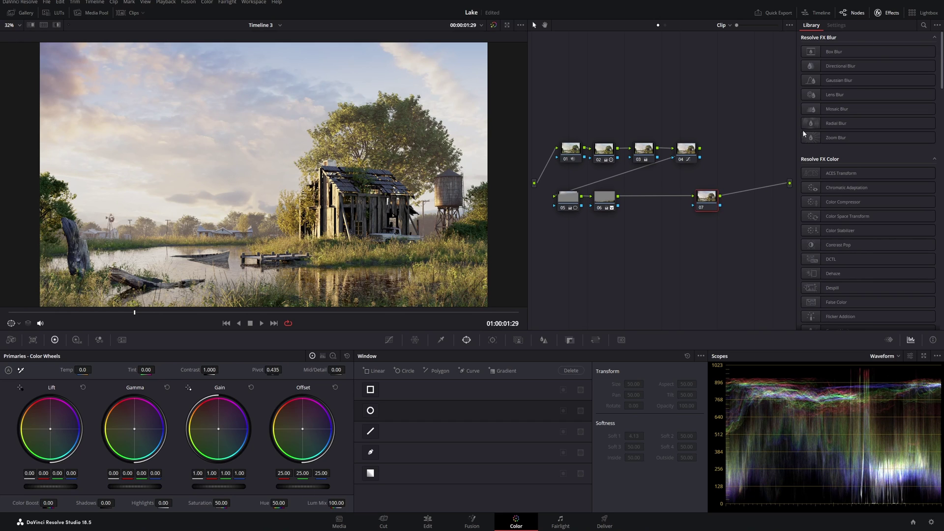
- Apply the Glow effect to node 07 with its gain set to 0.220, and play back the clip
click(924, 26)
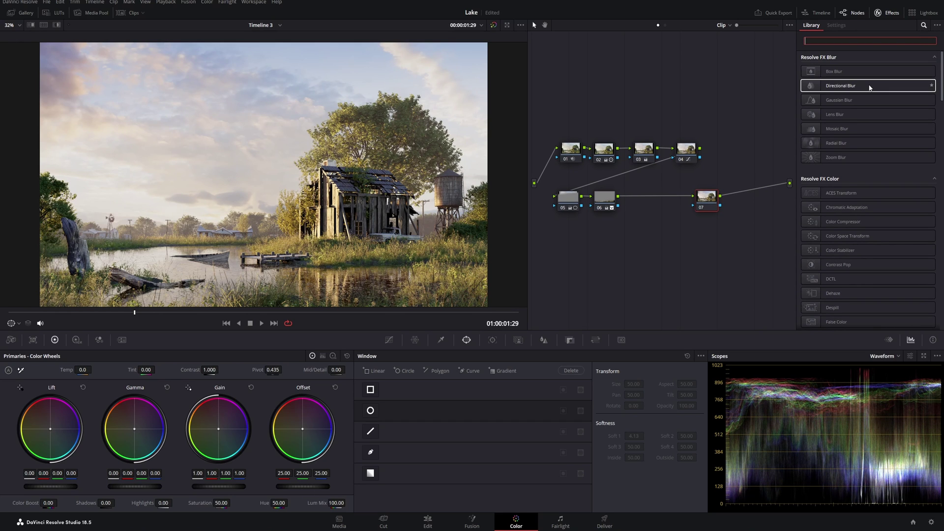
text(gl)
drag(856, 72, 706, 199)
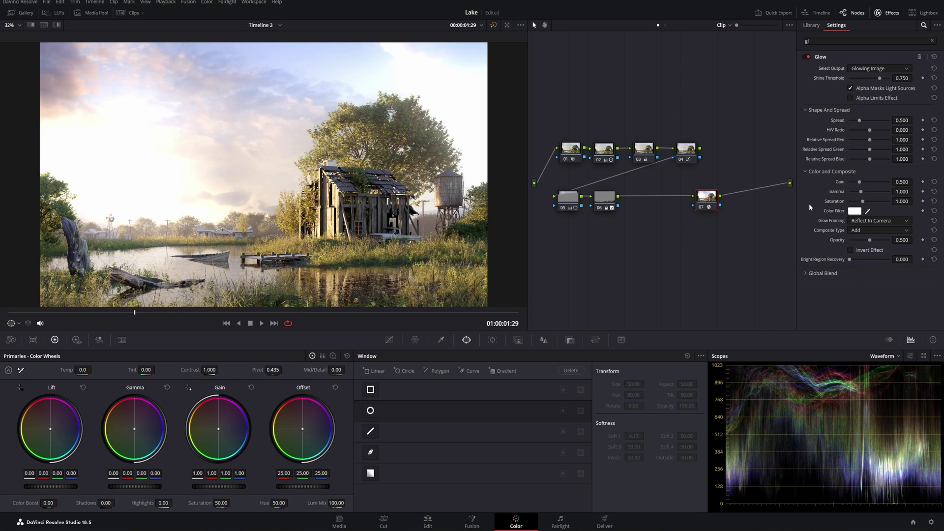
drag(856, 182, 854, 183)
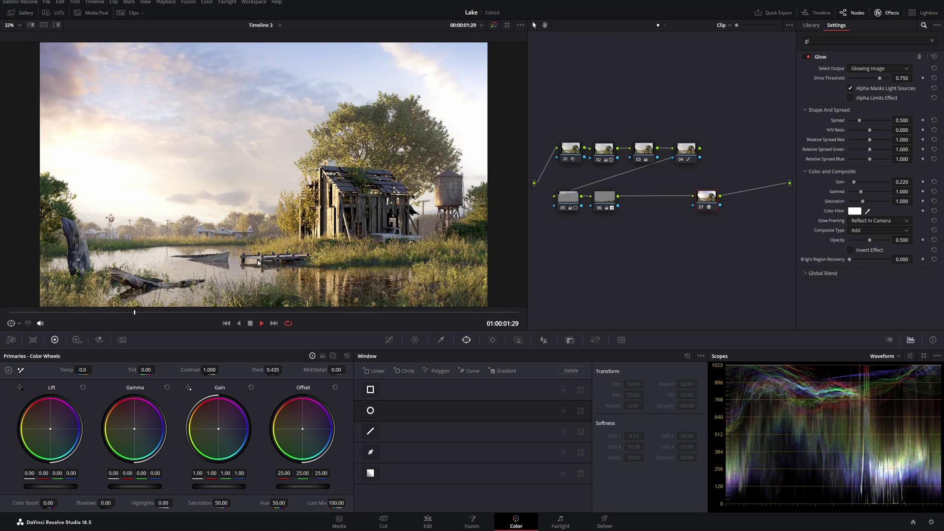
key(space)
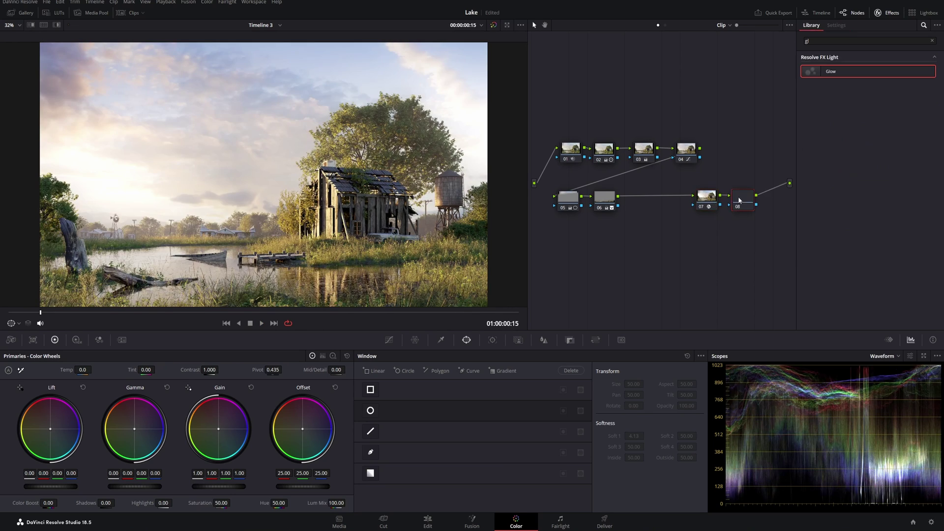
- Add an eighth serial node and apply the Film Grain effect to it, previewing the grain on its own
click(928, 43)
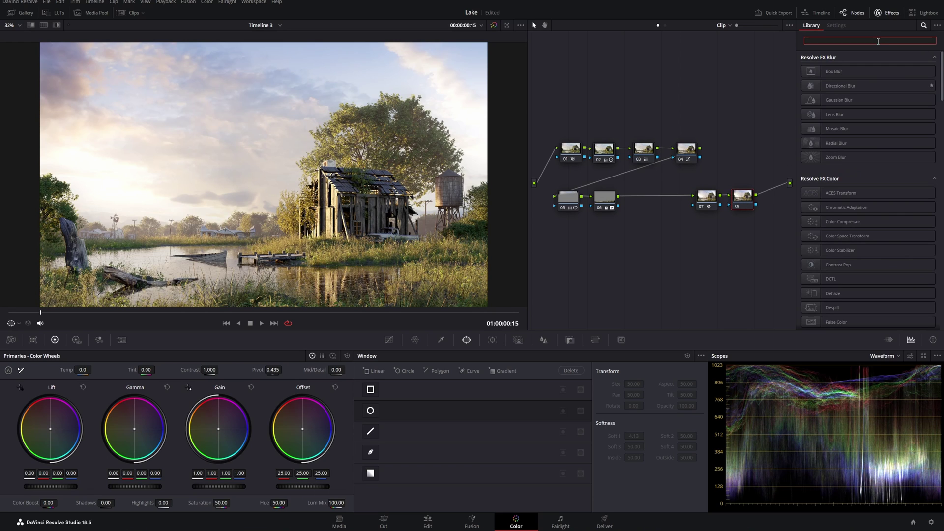
text(film)
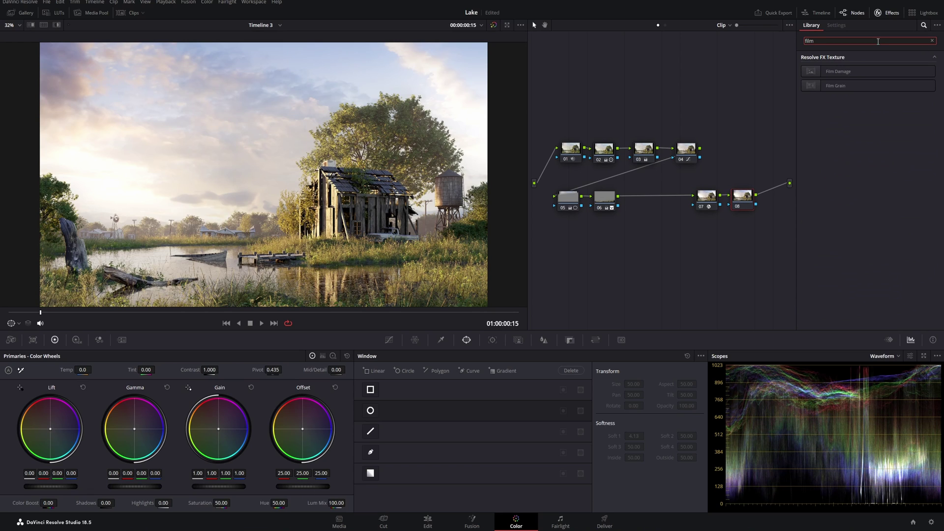
drag(836, 86, 743, 197)
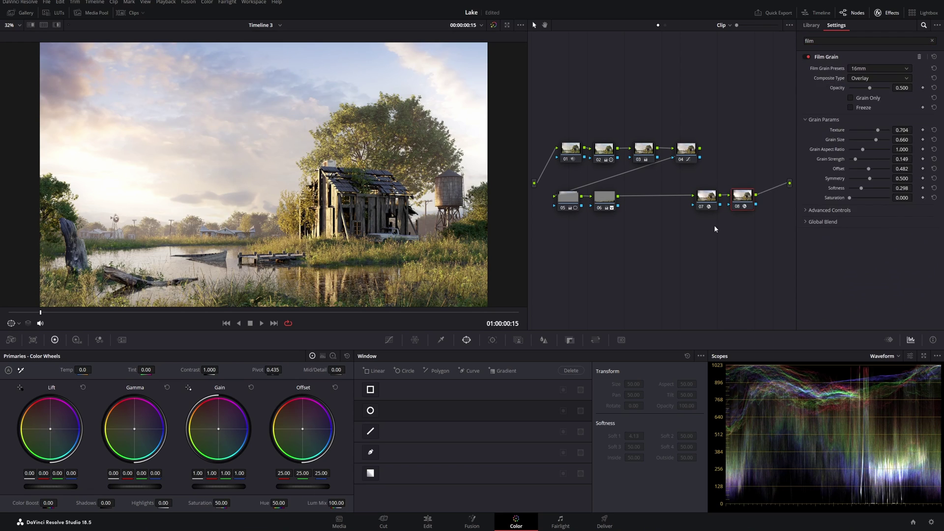
click(850, 99)
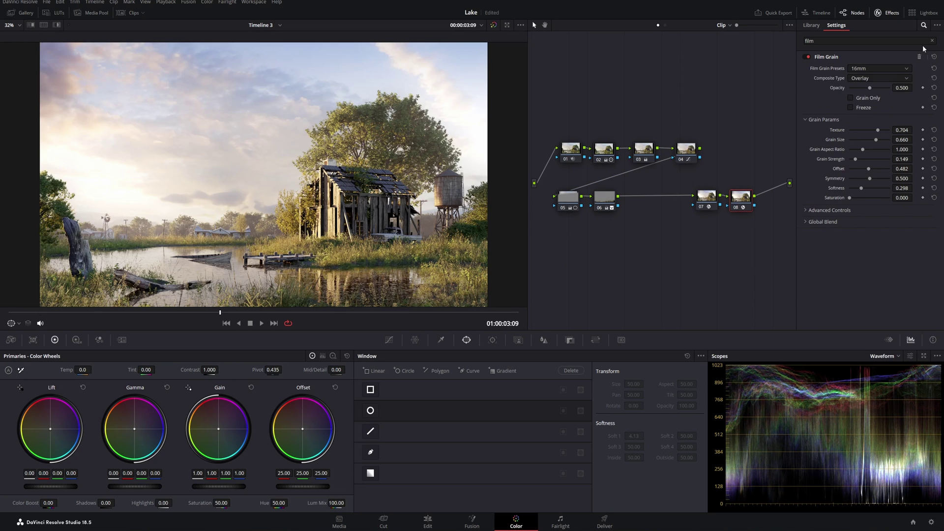
click(932, 41)
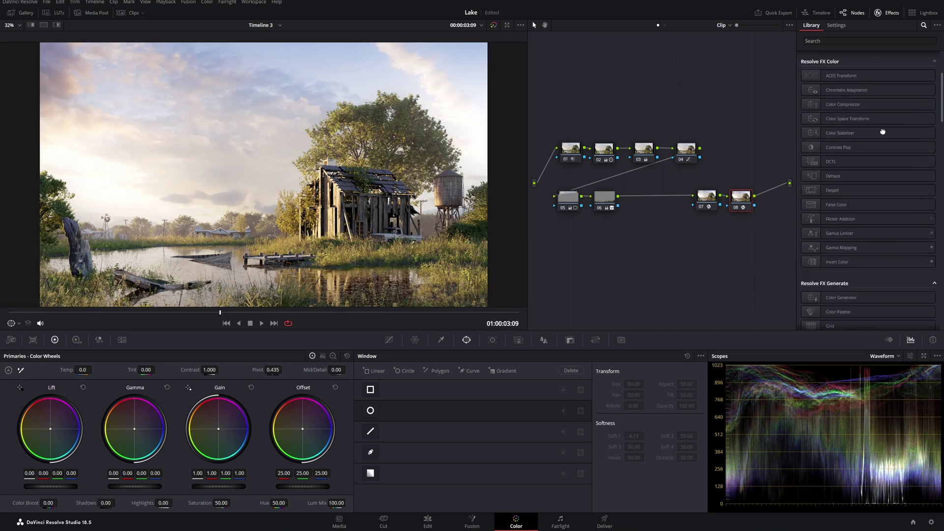
scroll(875, 282, up, 5)
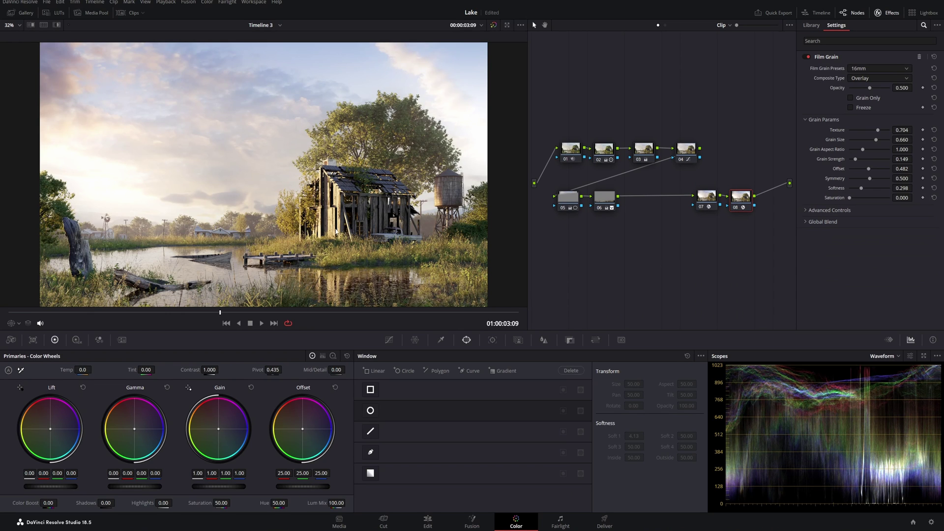
- Bypass and restore all the grades repeatedly to compare the original image with the graded one
key(shift+d)
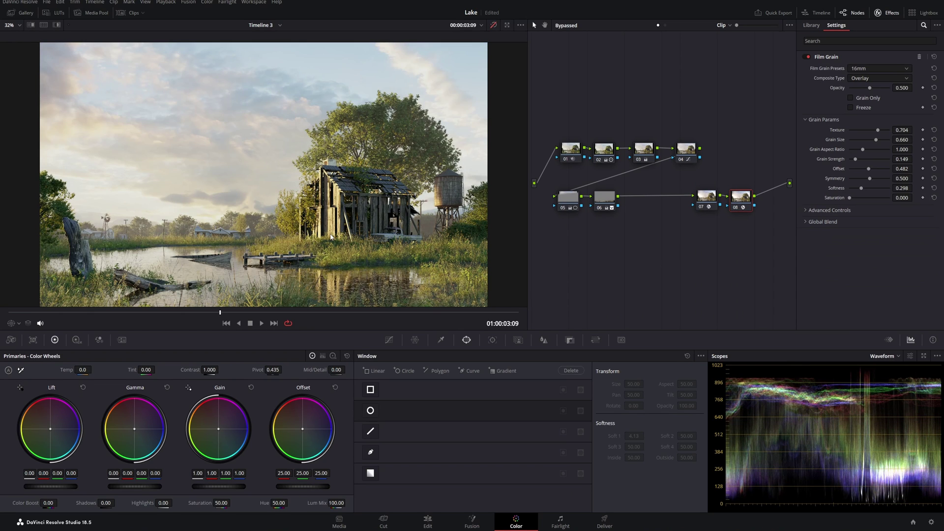
key(shift+d)
key(shift+d)
key(shift+d)
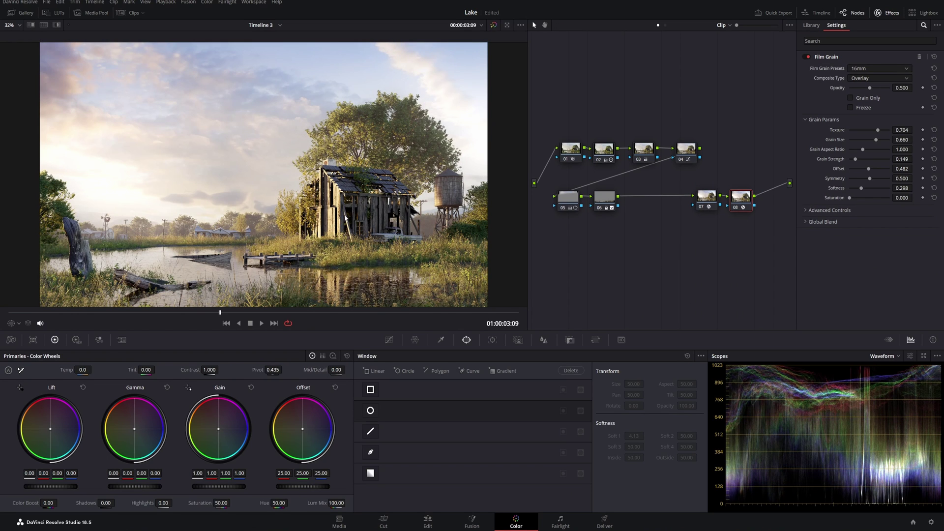